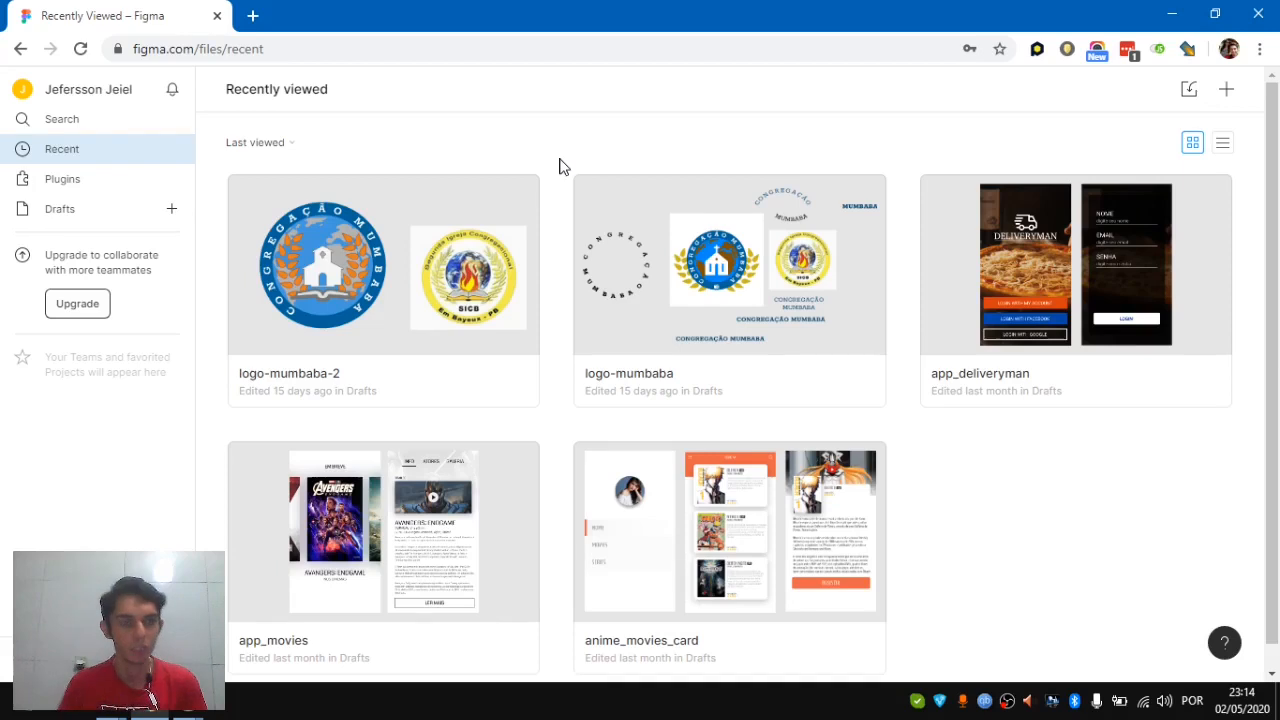
click(73, 116)
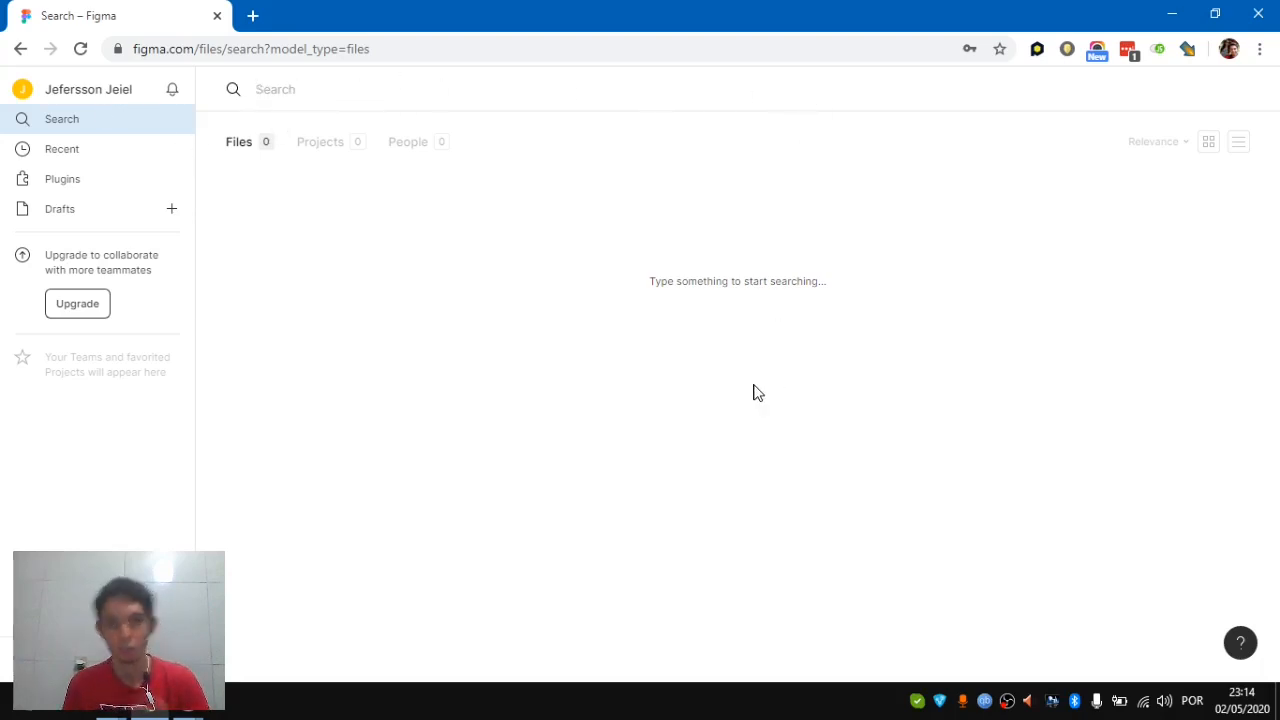
click(122, 158)
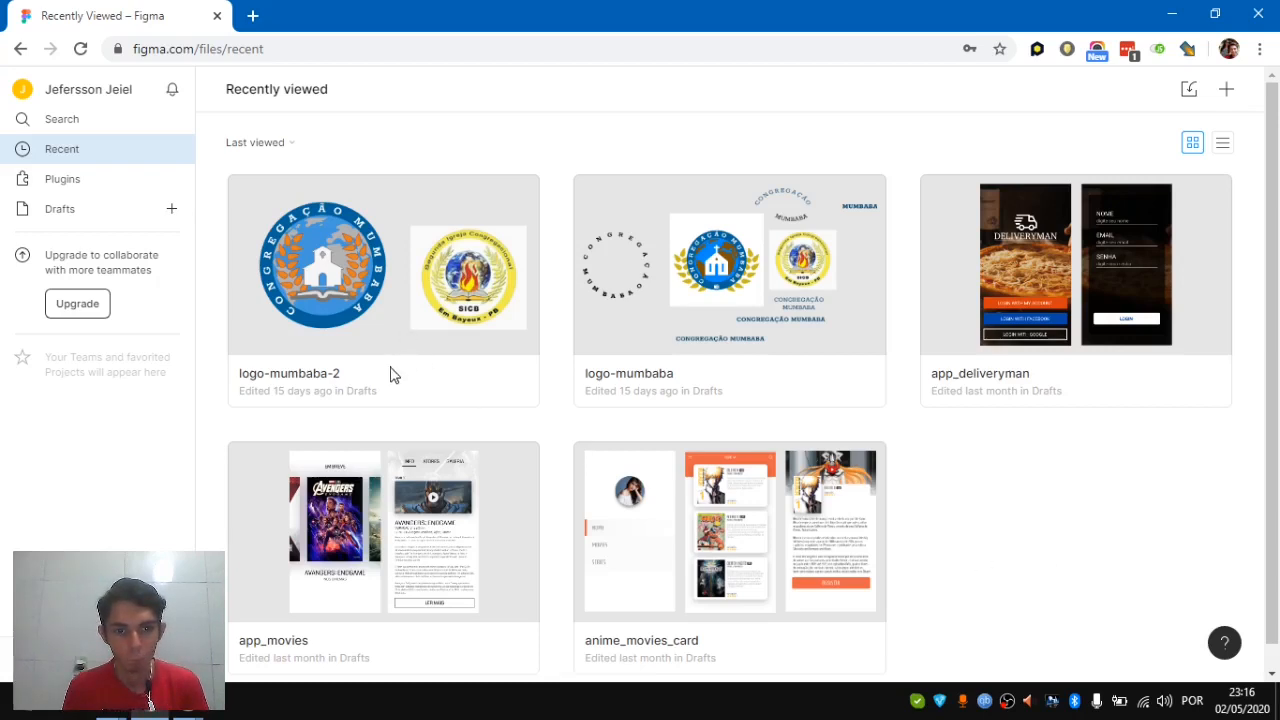
click(1223, 143)
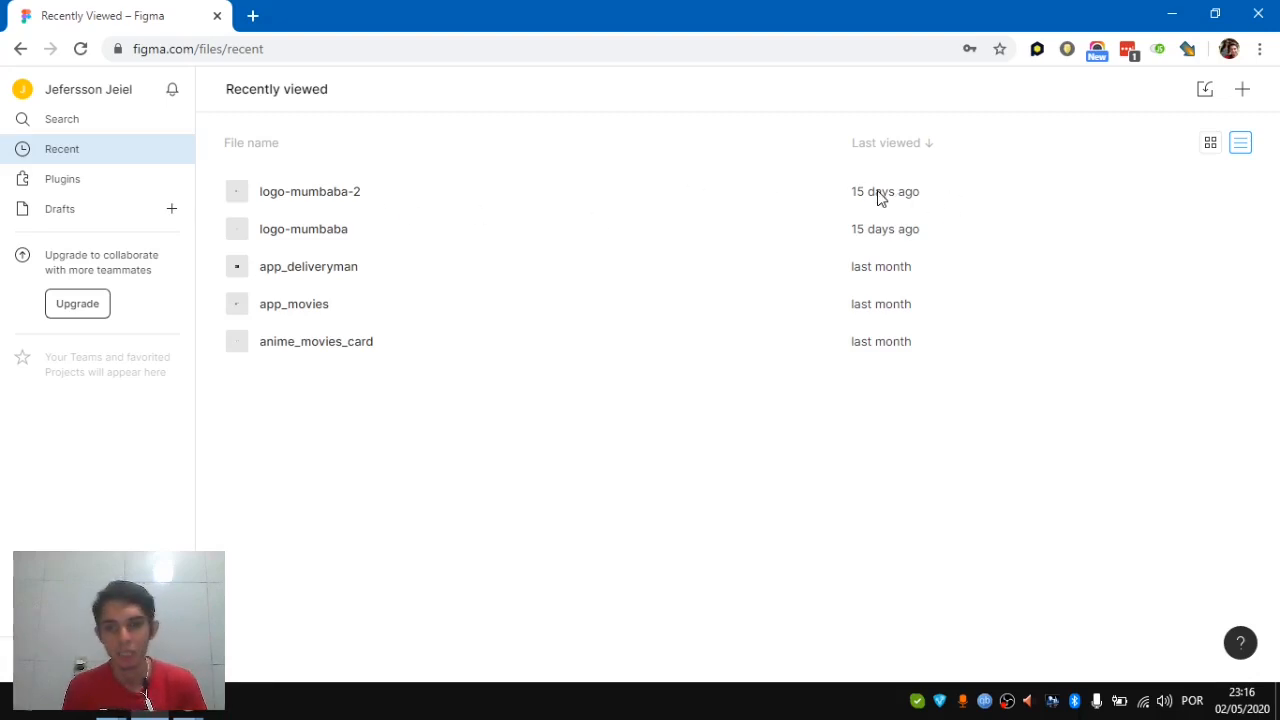
click(913, 352)
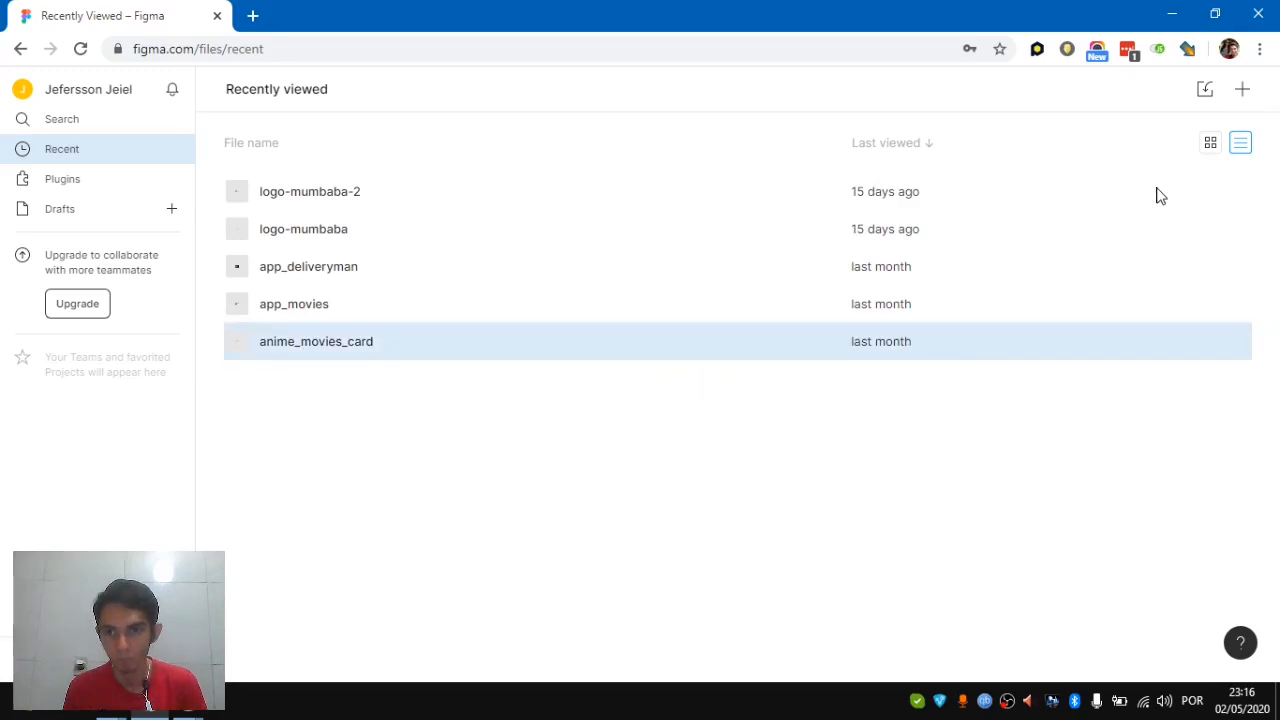
click(1210, 143)
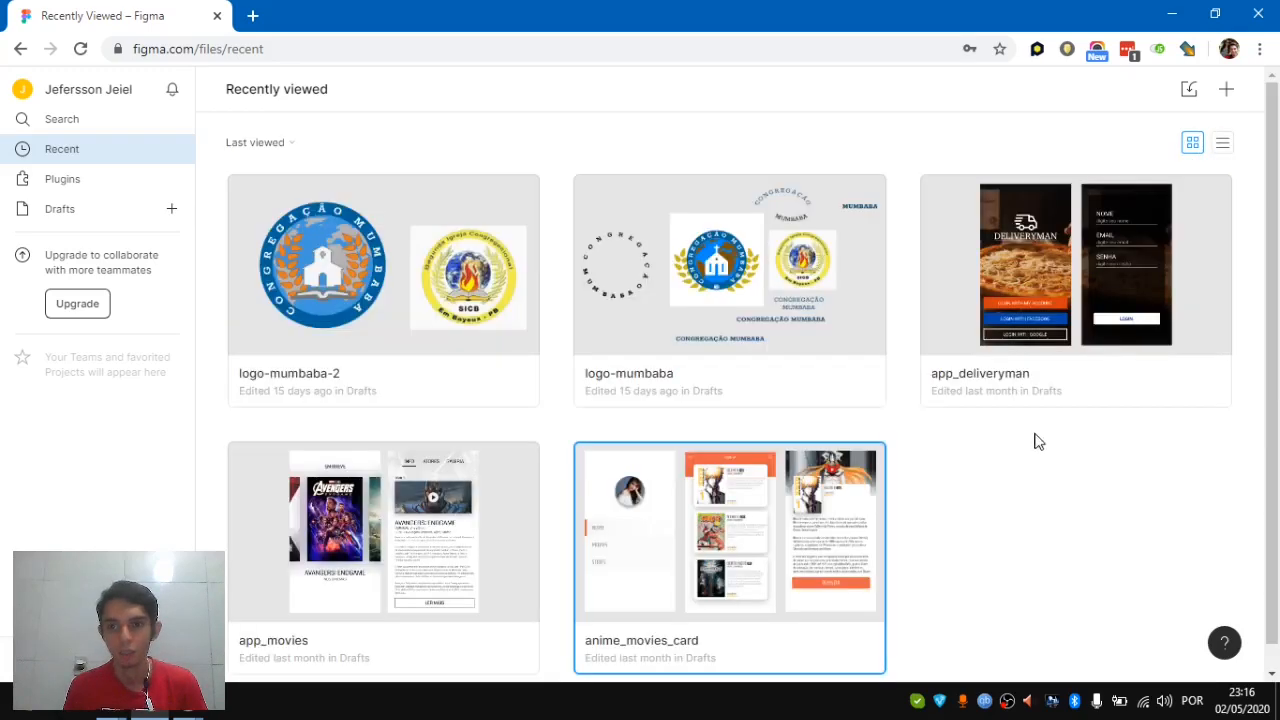
click(1047, 530)
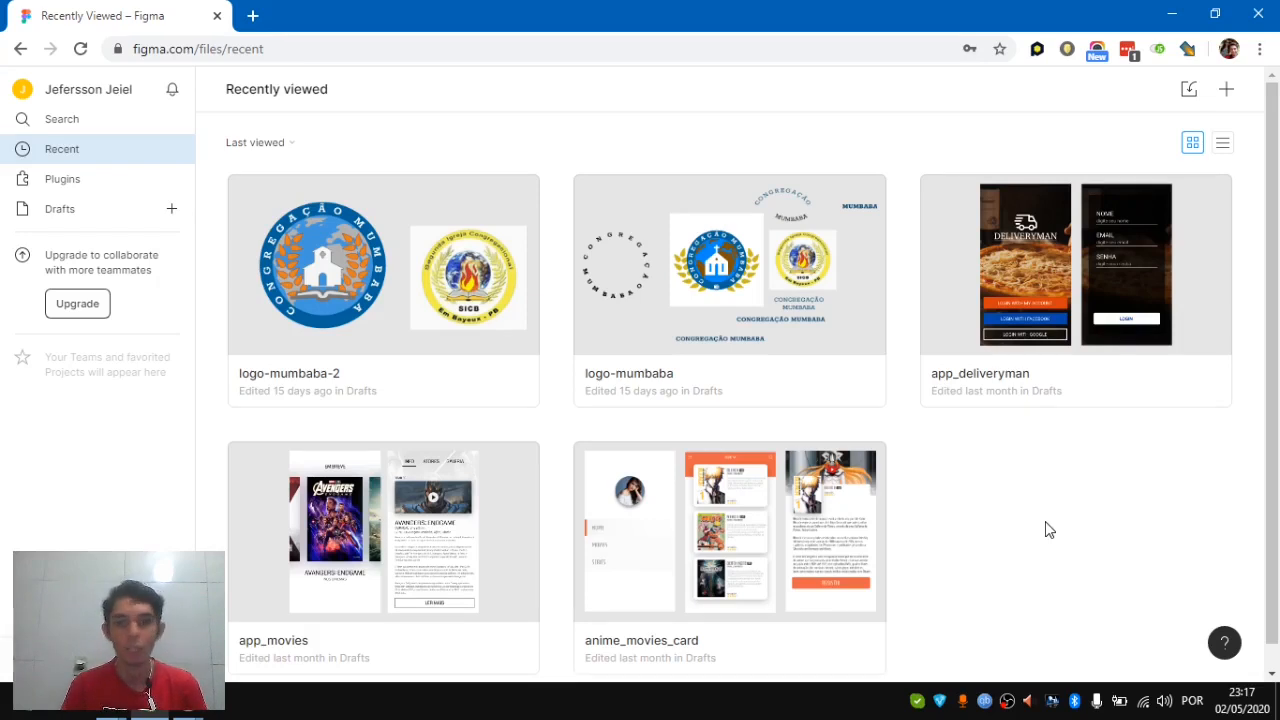
Go to the community plugins page and browse the full list of all plugins
click(71, 182)
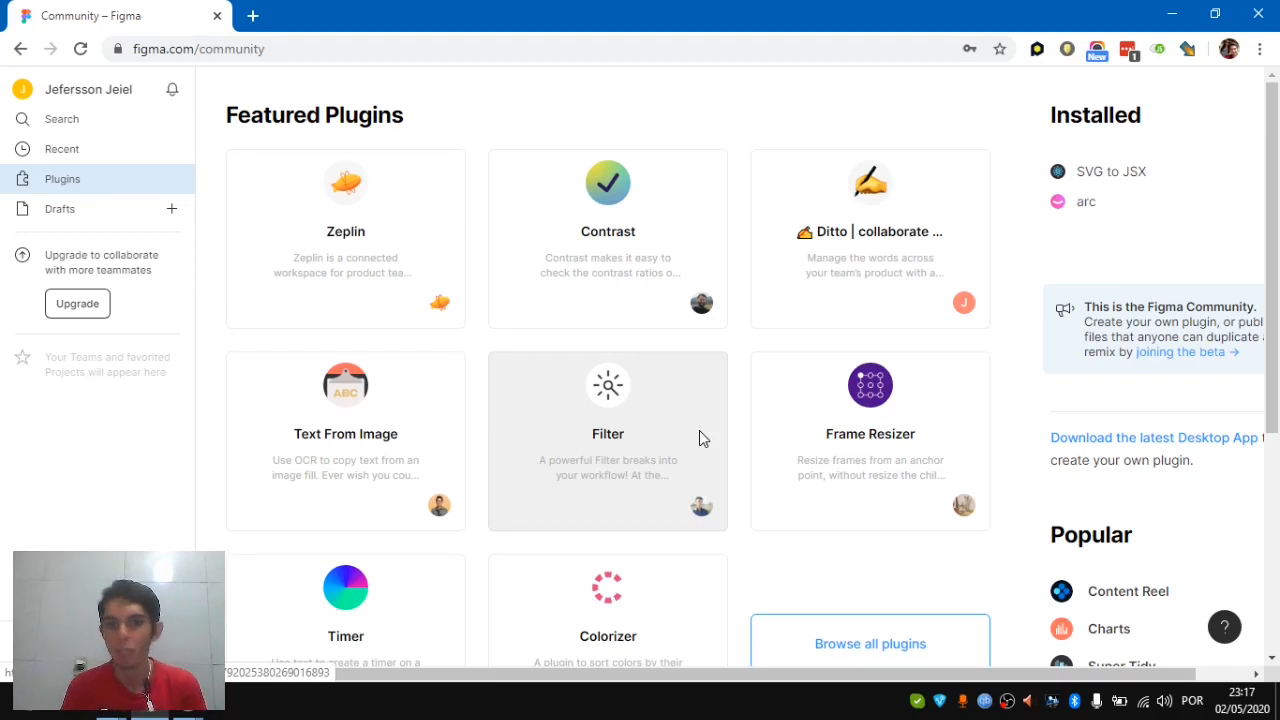
click(882, 641)
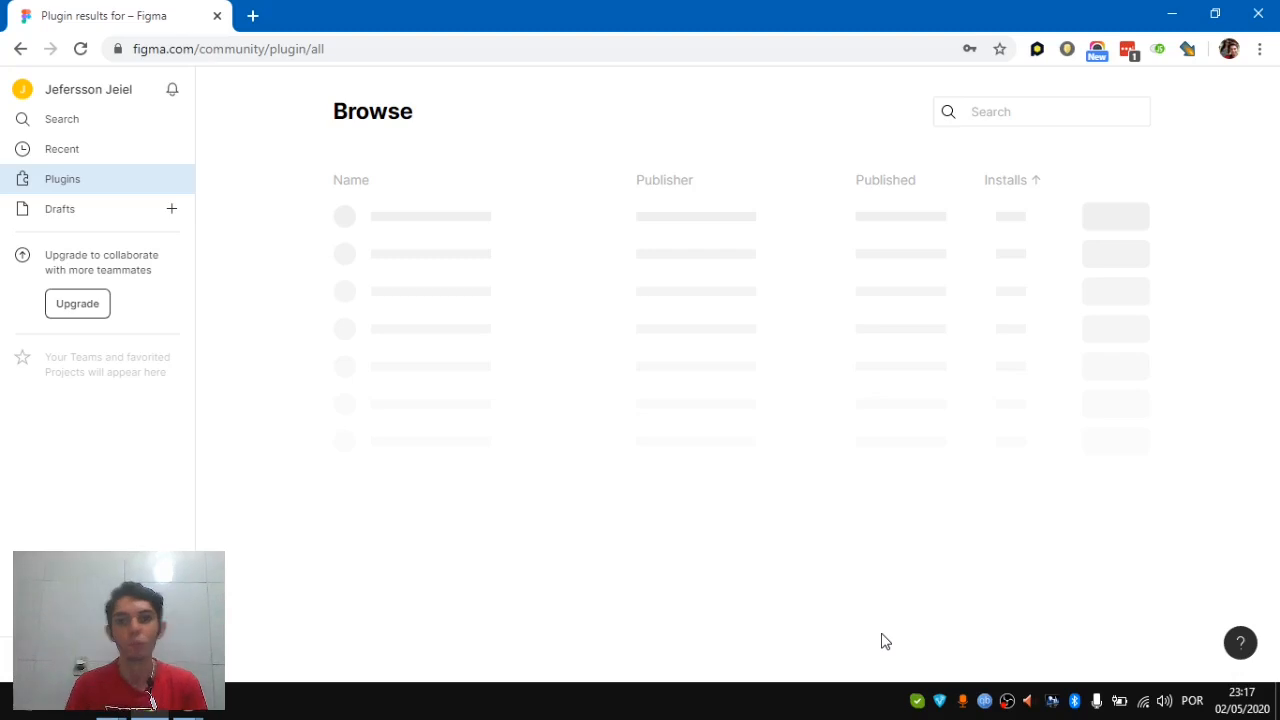
click(1013, 112)
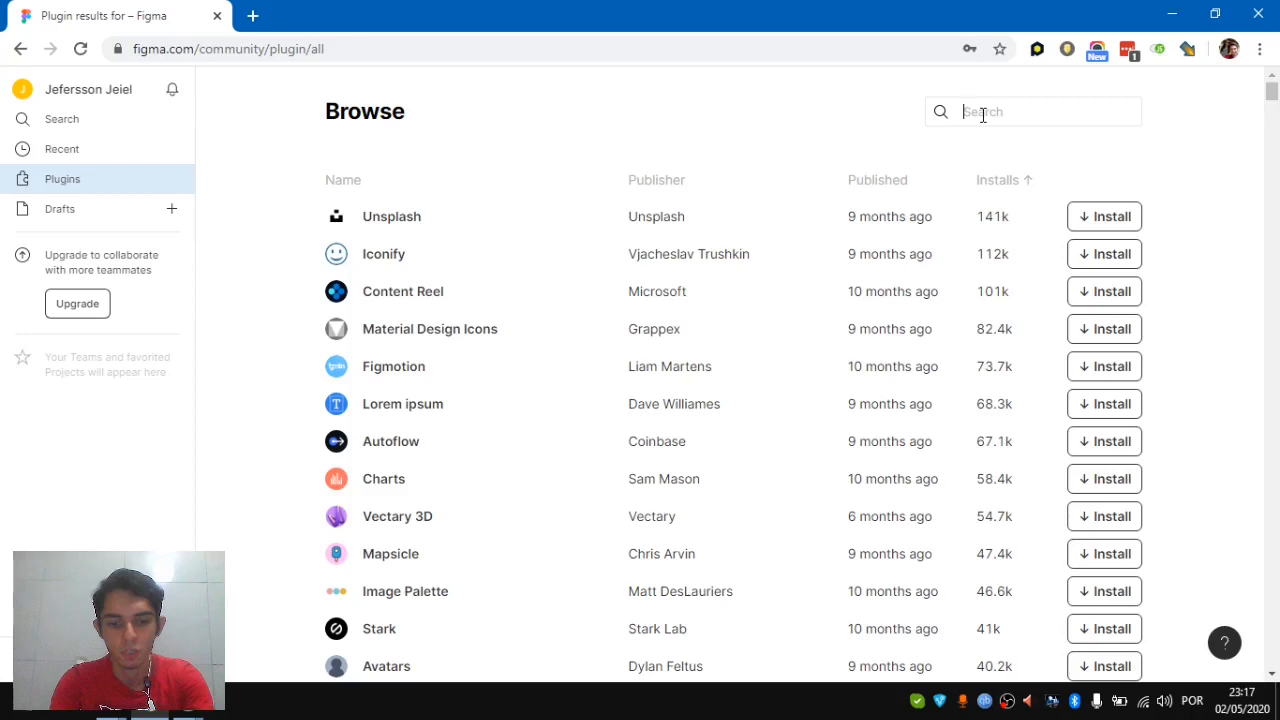
text(p)
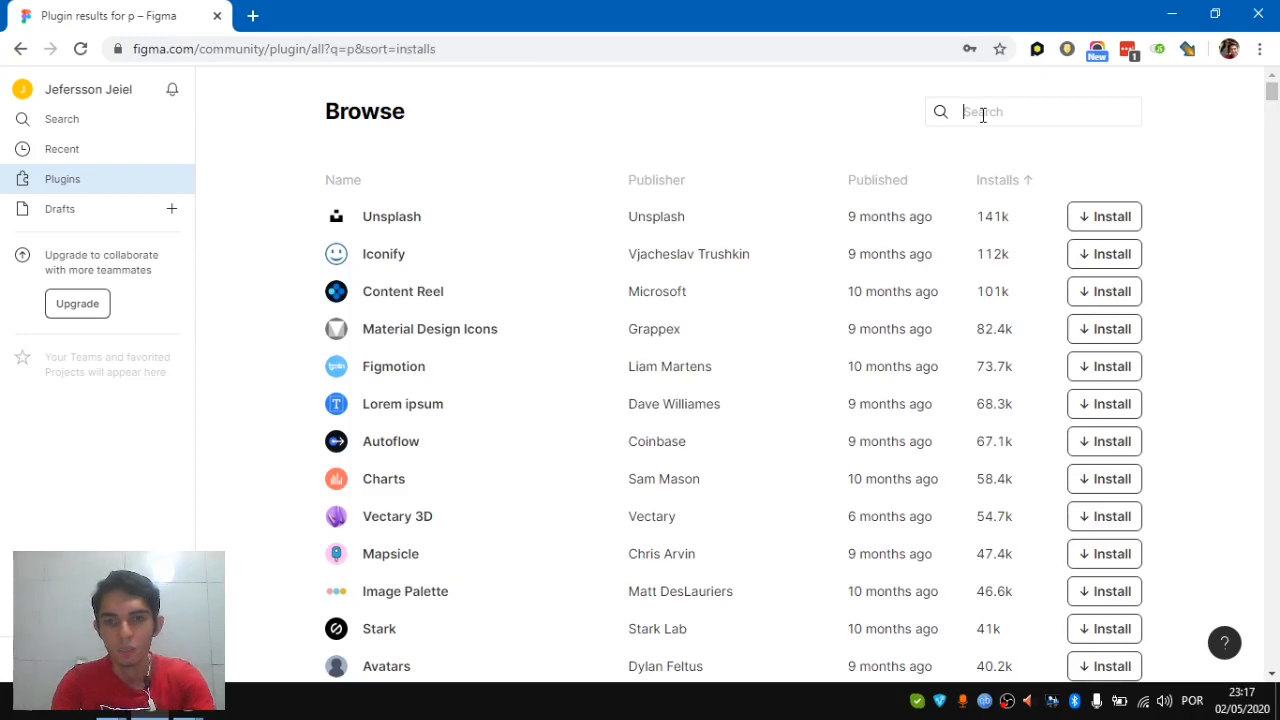
text(e)
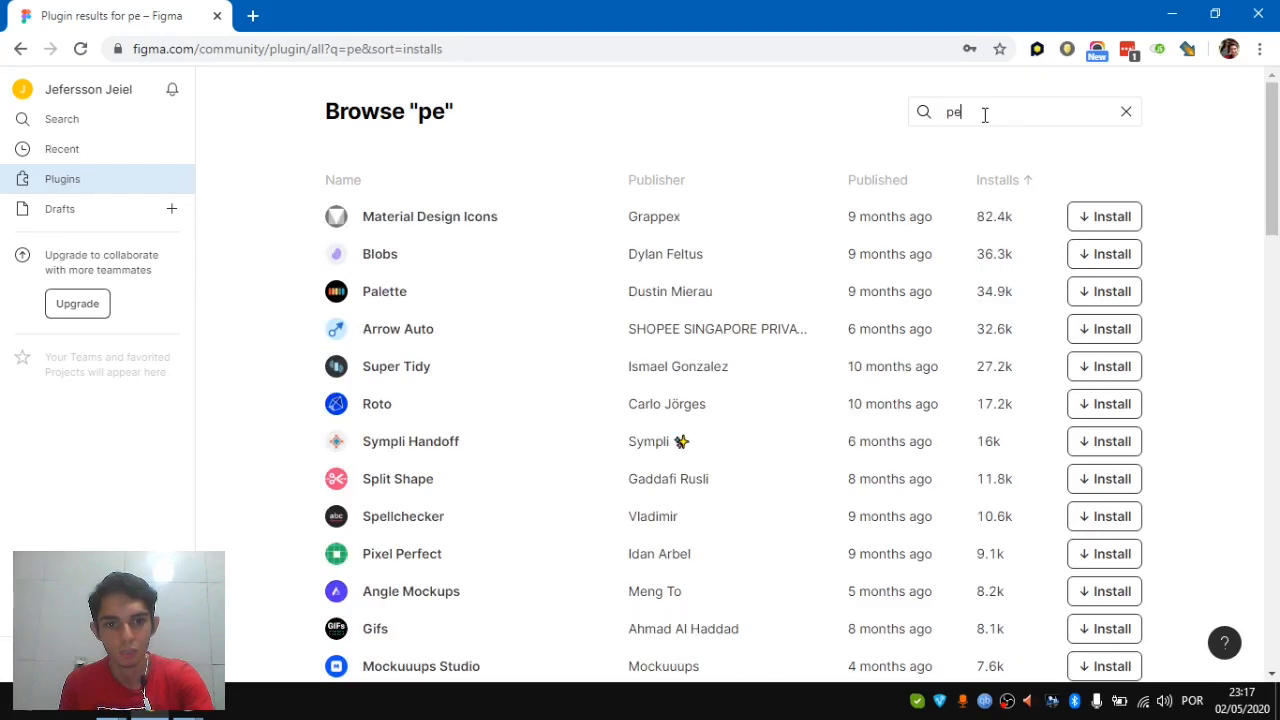
text(x)
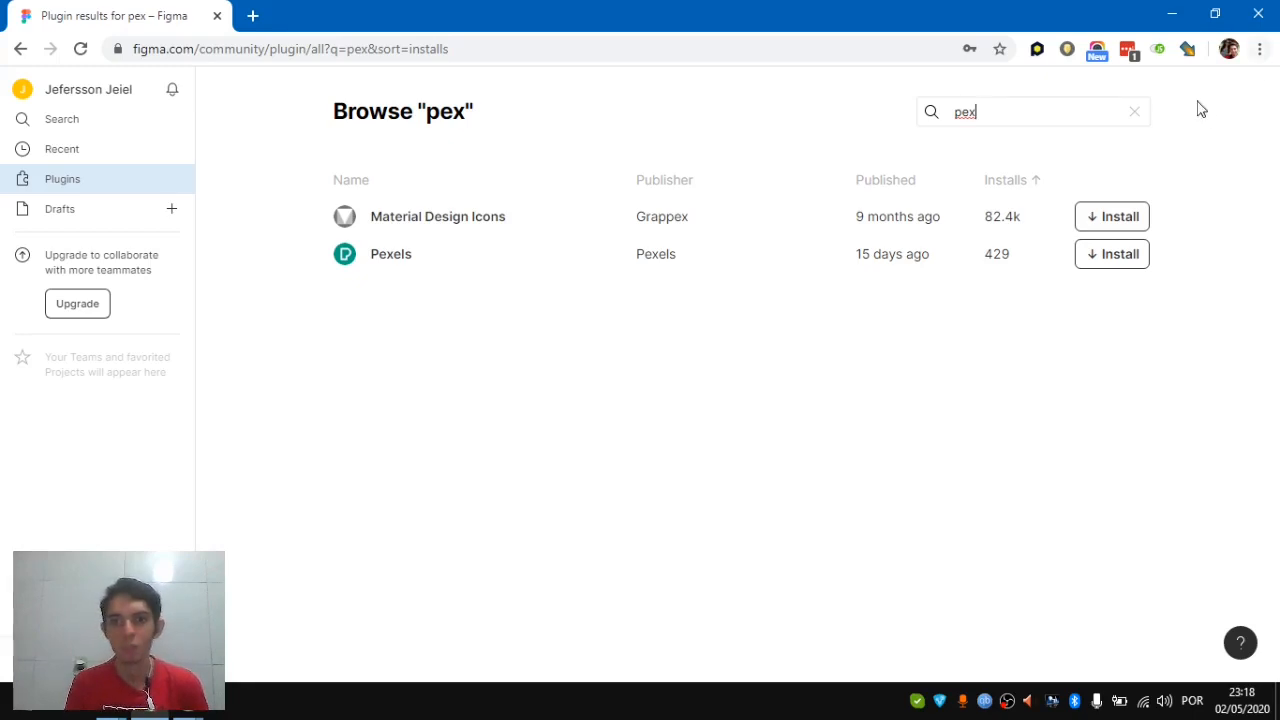
click(1131, 117)
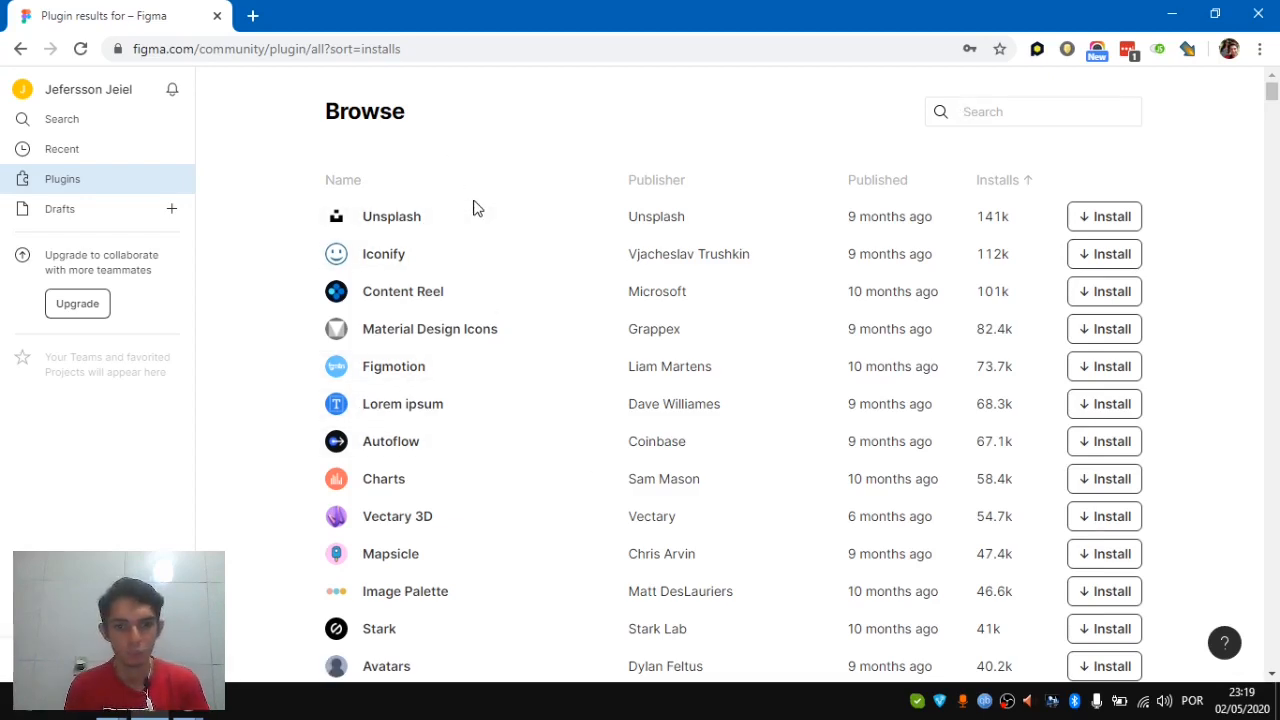
Switch to the Drafts page showing the five draft files, including app_movies and logo-mumbaba
click(69, 216)
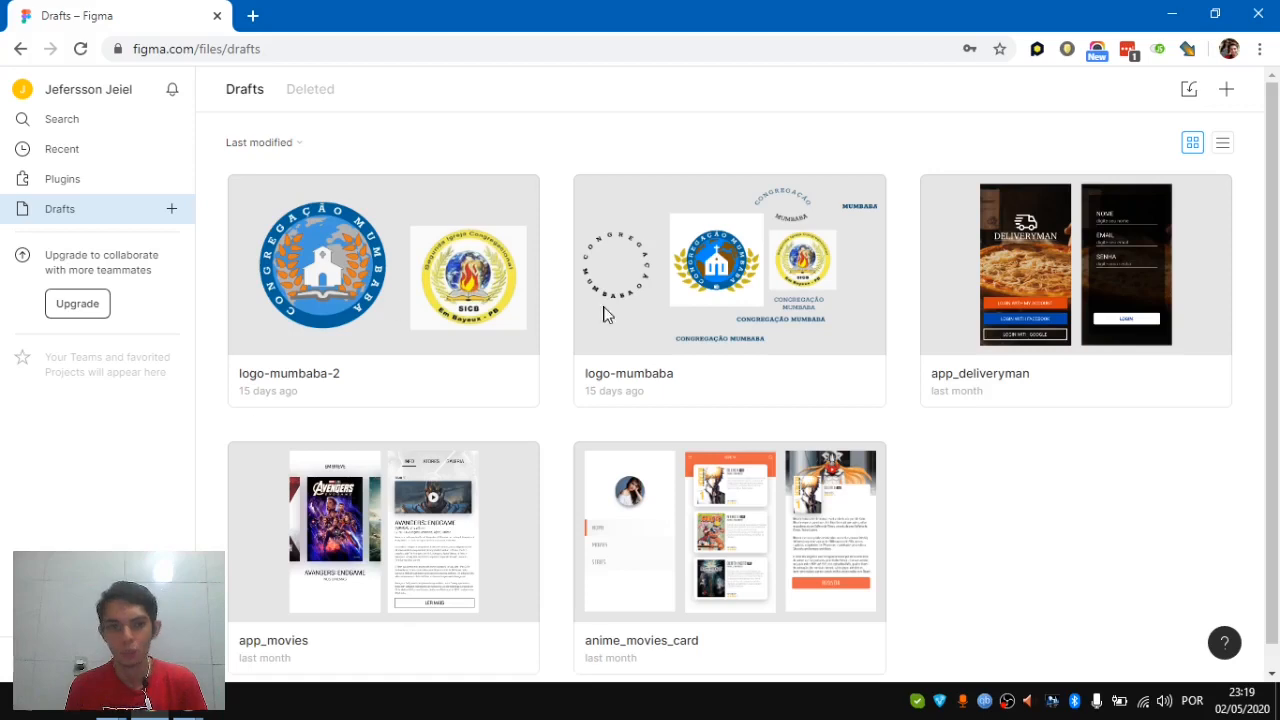
click(86, 154)
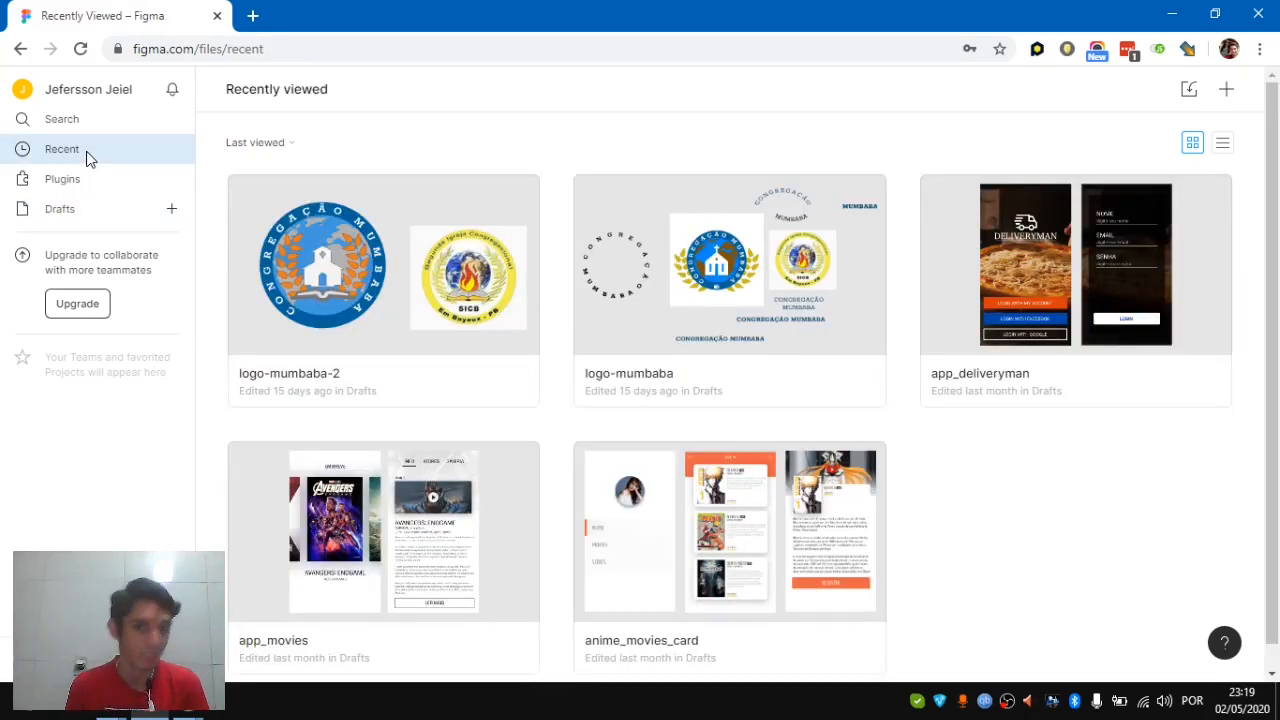
click(97, 210)
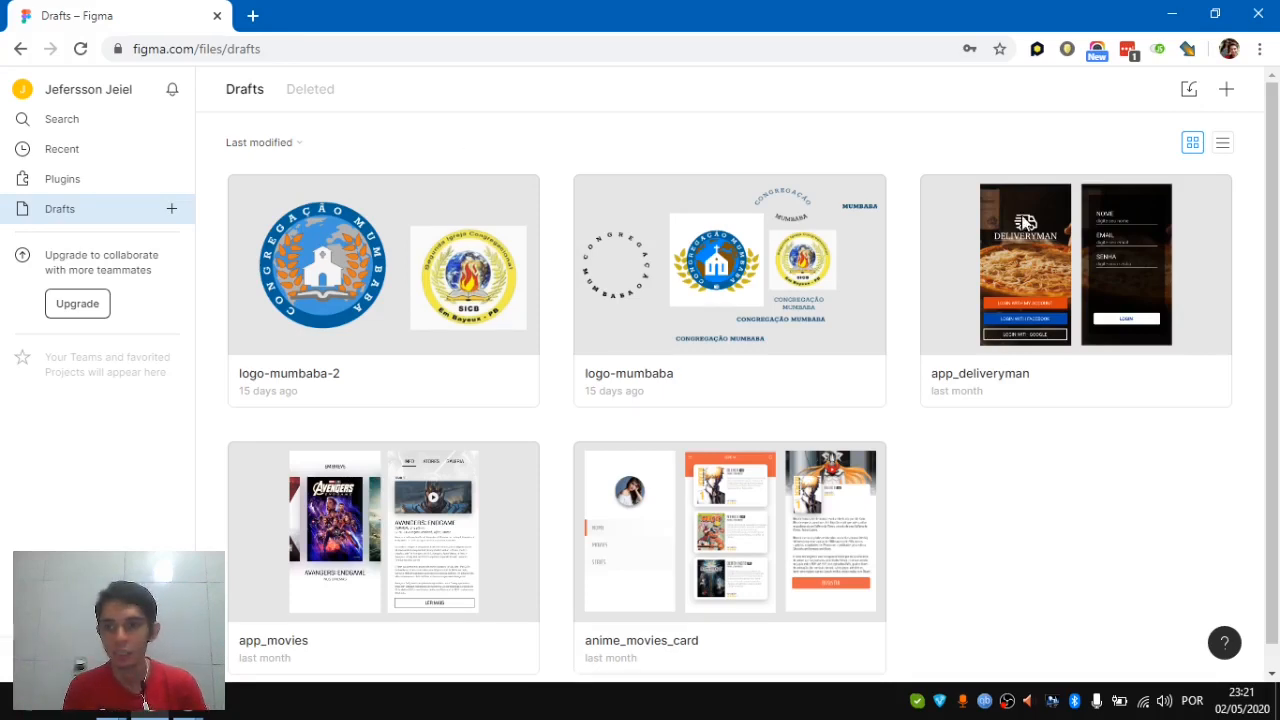
Create a new blank Untitled design file and make the browser fullscreen with F11
click(1223, 91)
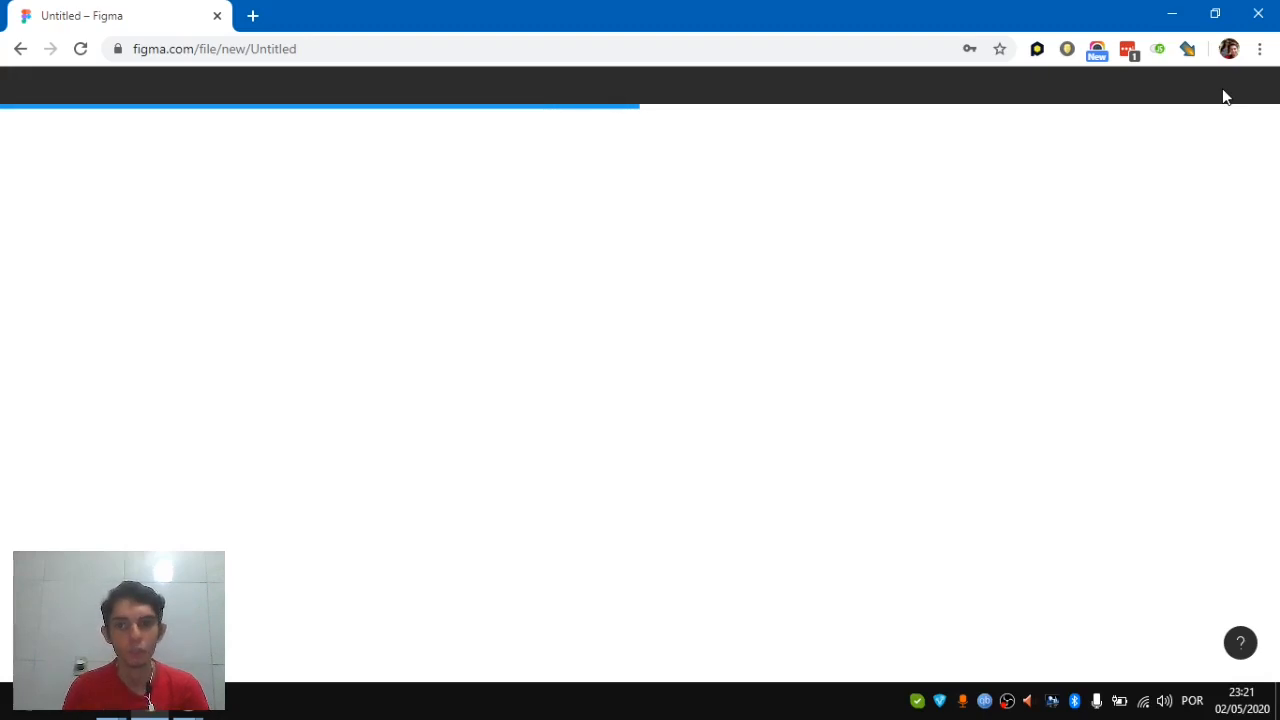
click(616, 47)
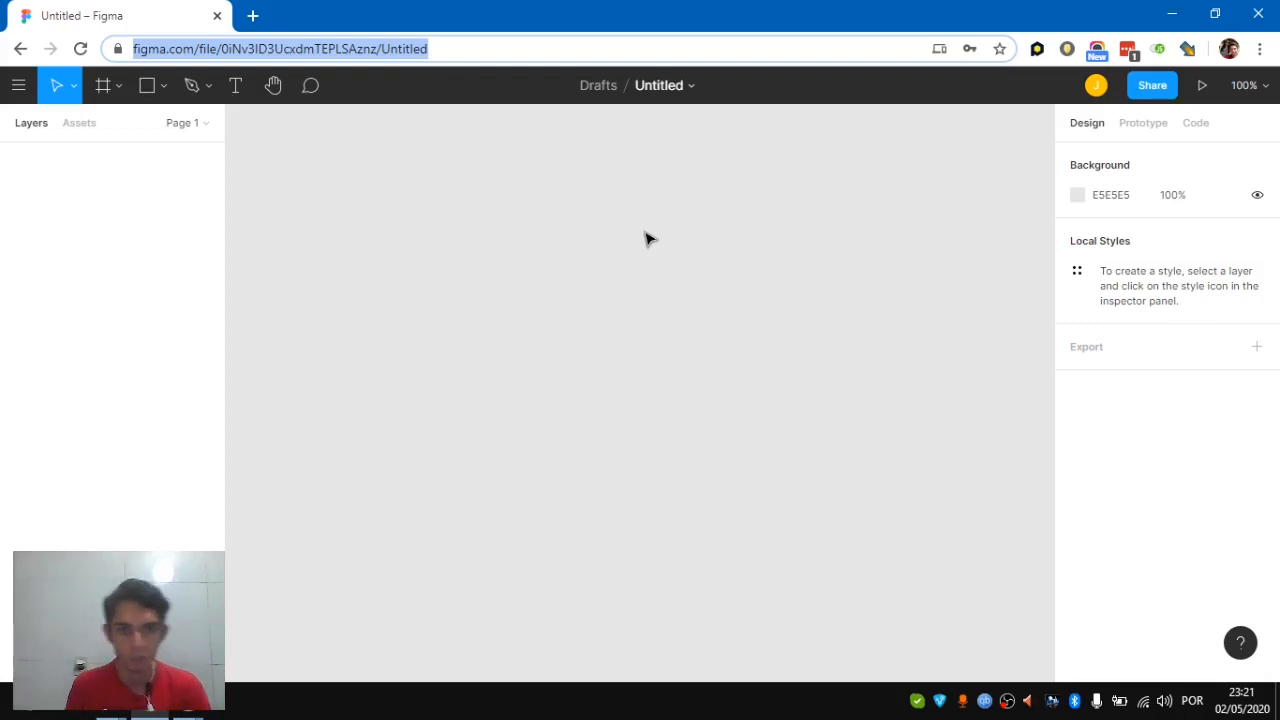
click(483, 331)
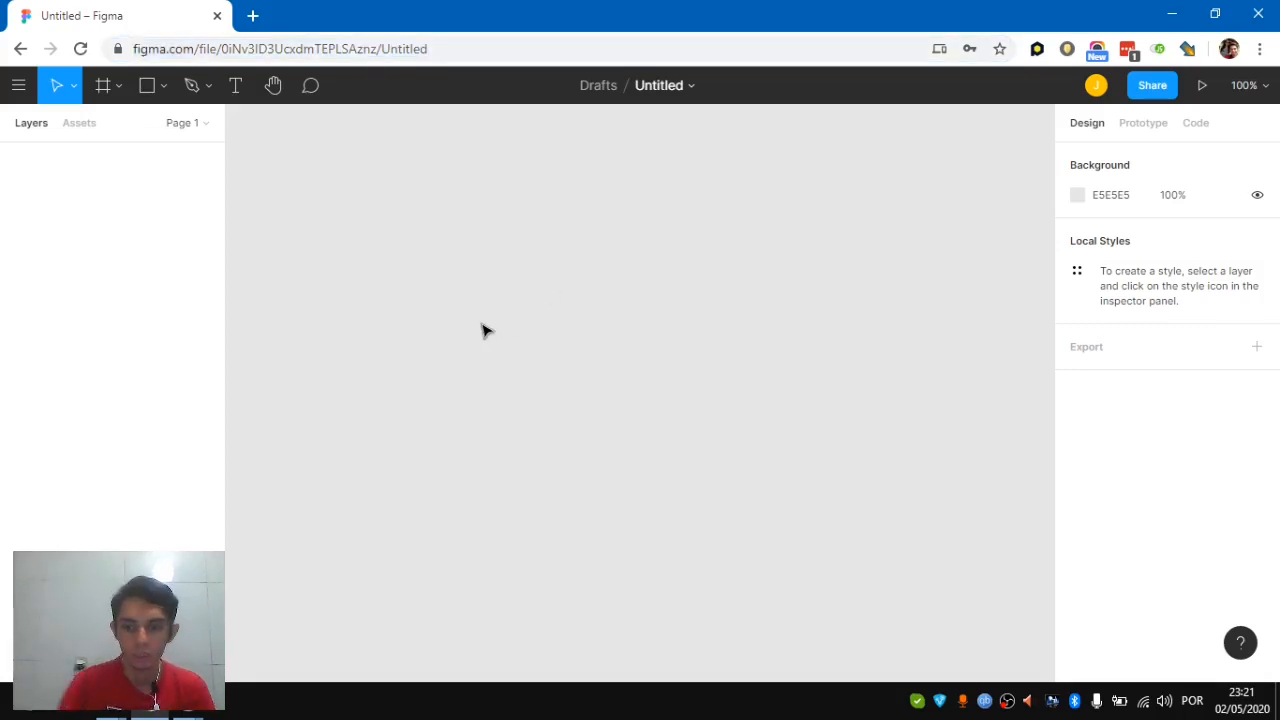
key(F11)
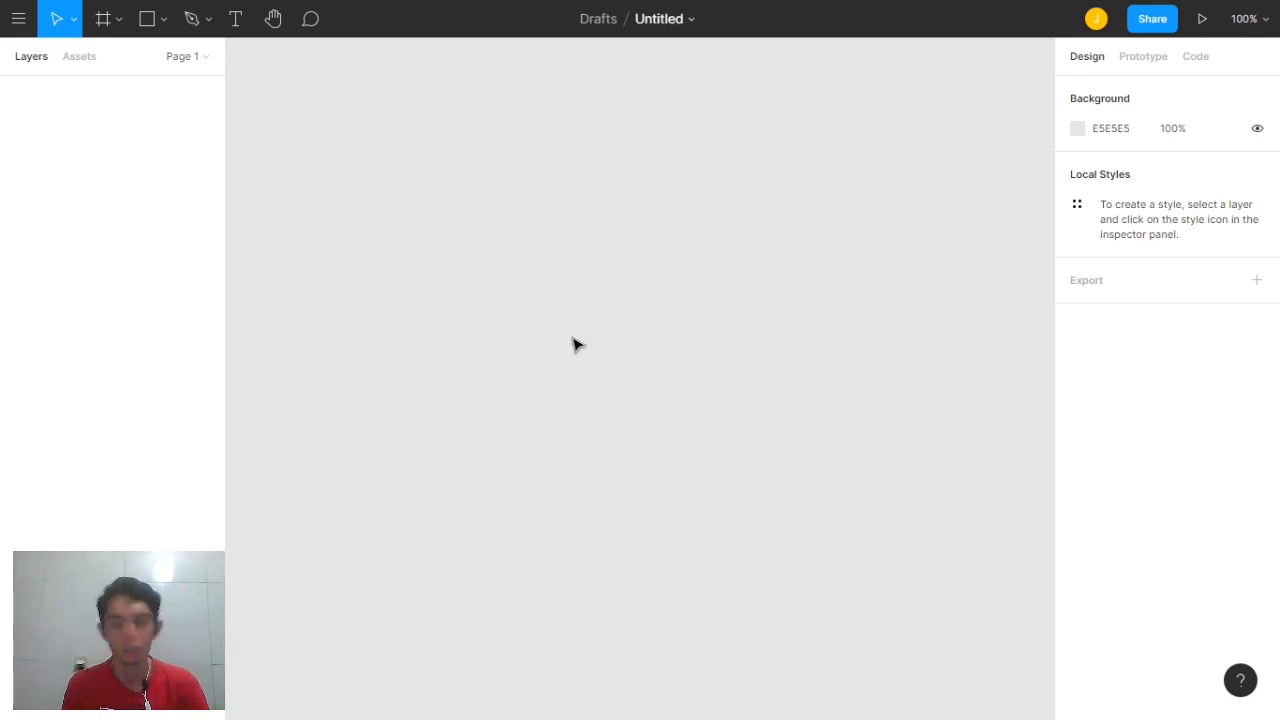
Rename the Untitled file to 'tela_curso_figma' and return to the Drafts file list
click(691, 24)
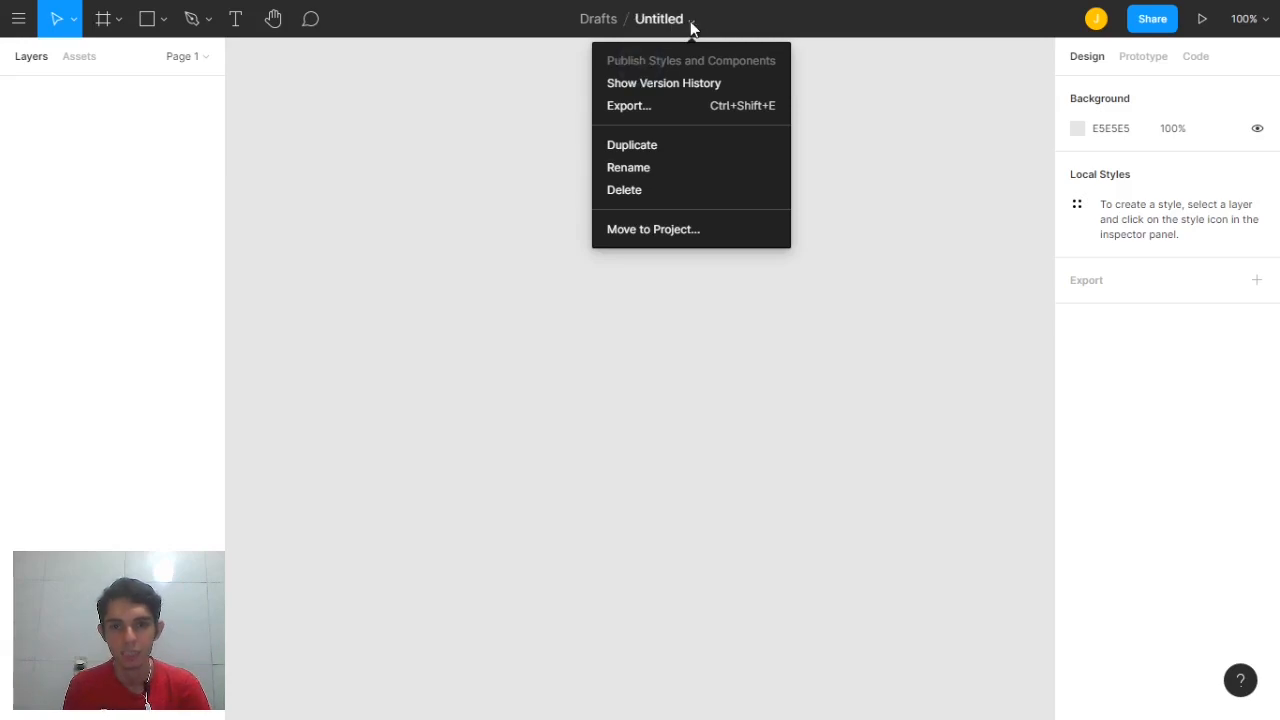
click(661, 170)
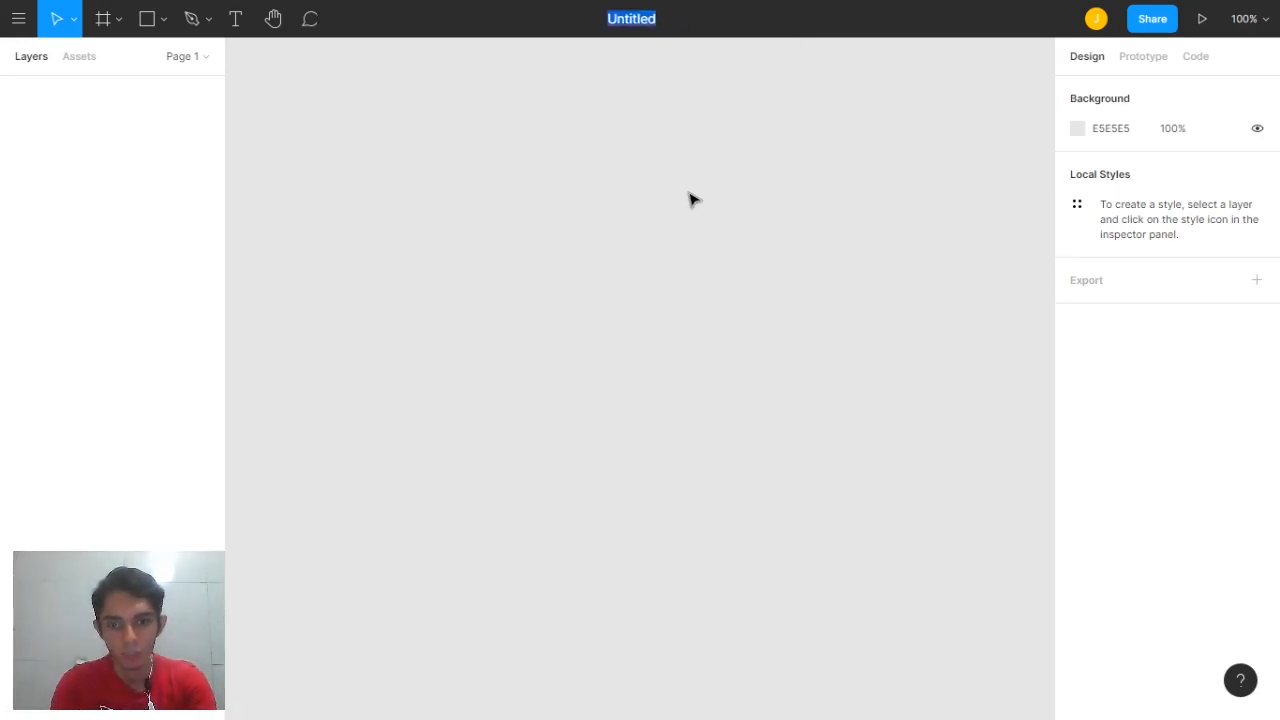
text(tela)
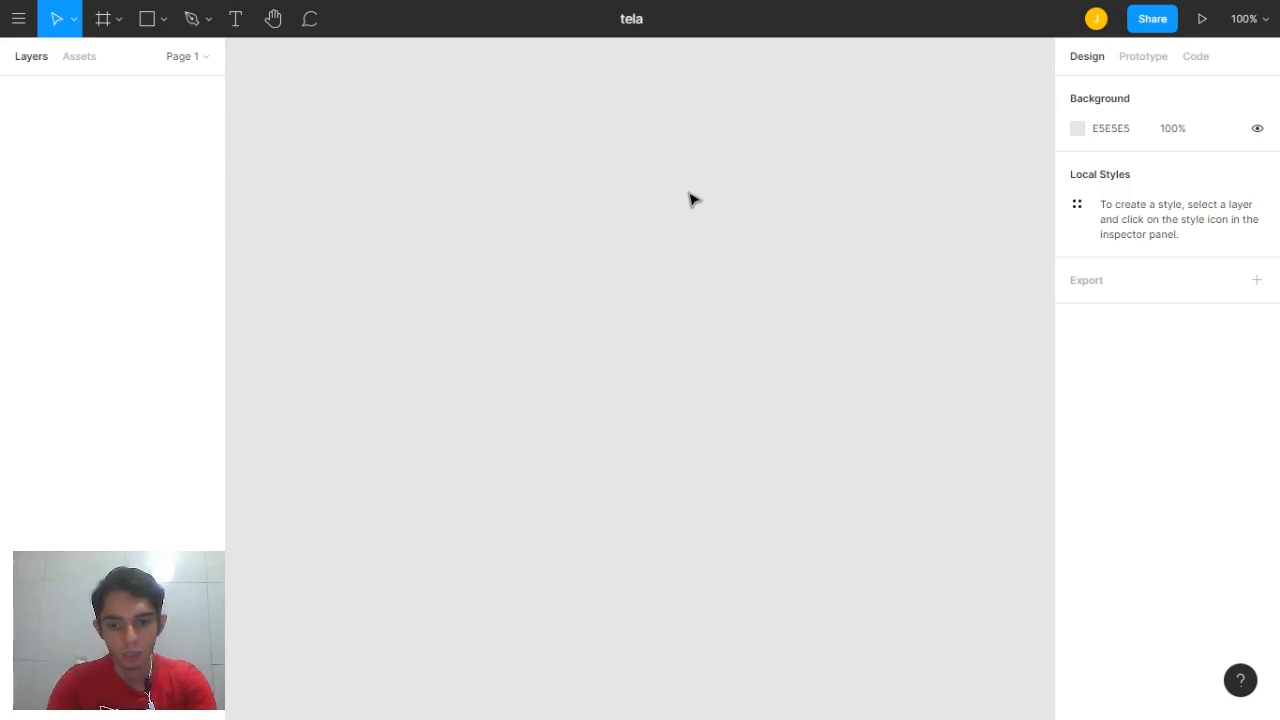
text(_curso_)
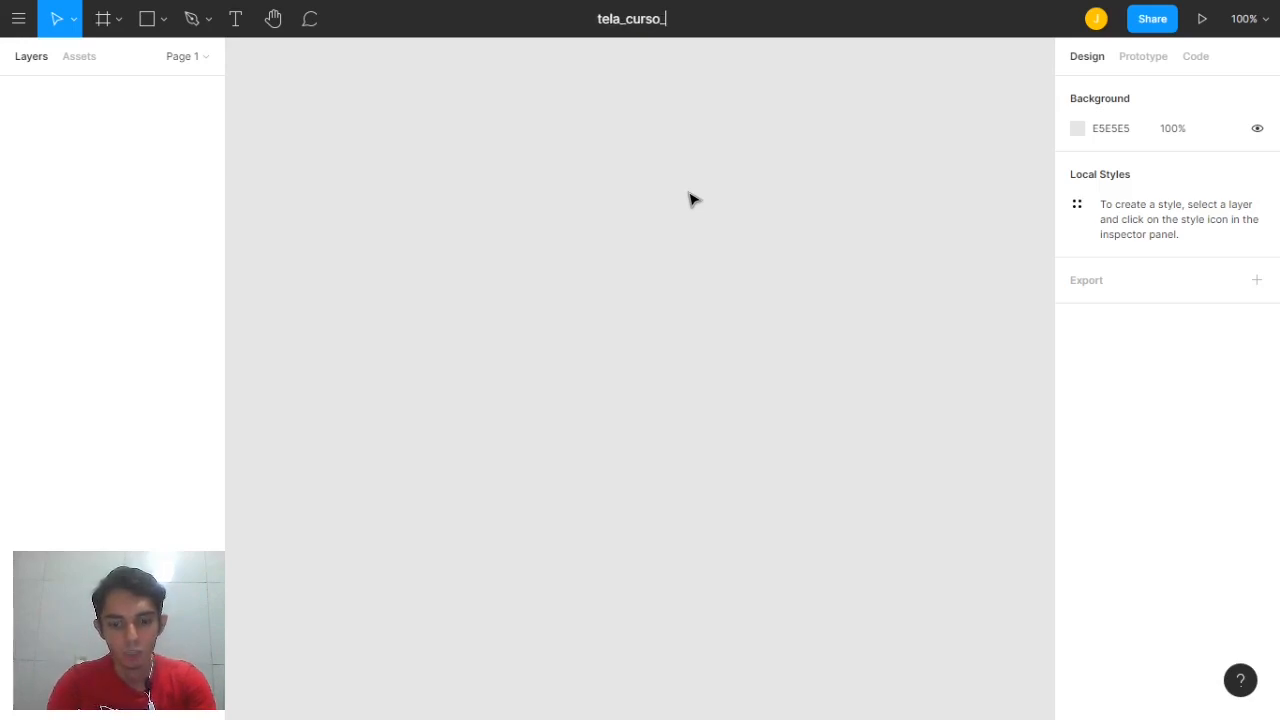
text(figma)
key(Return)
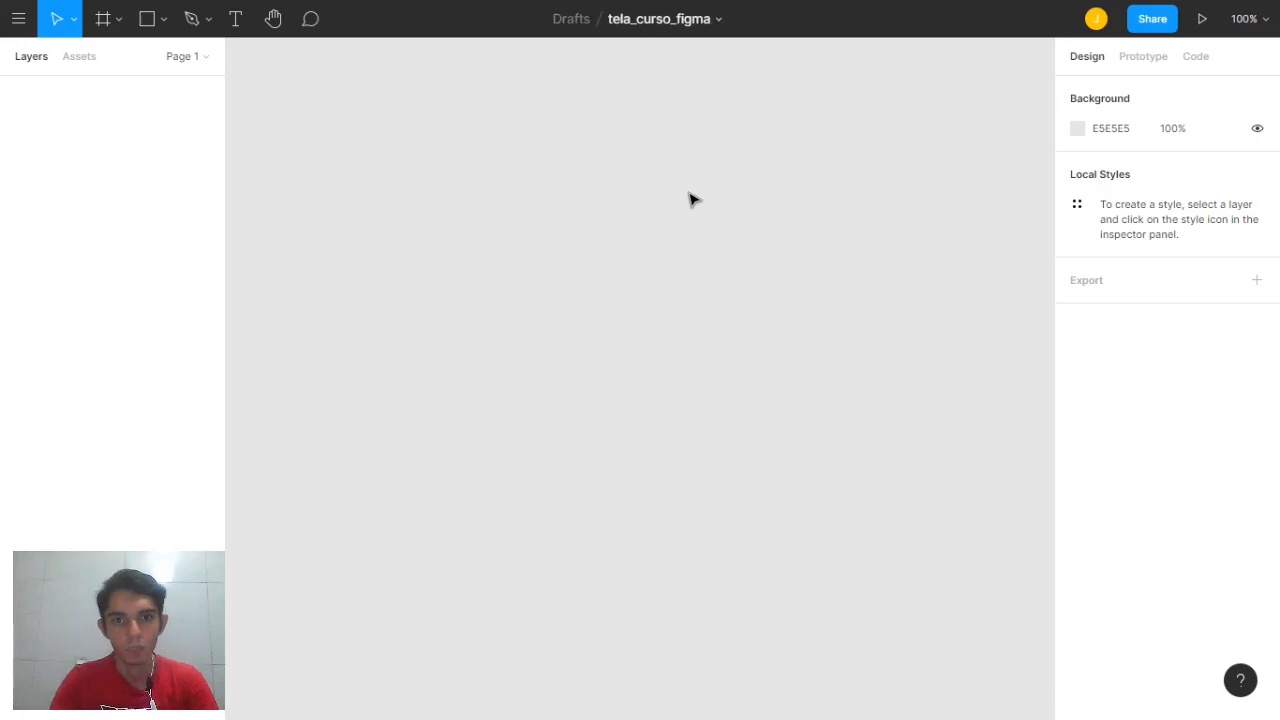
click(20, 20)
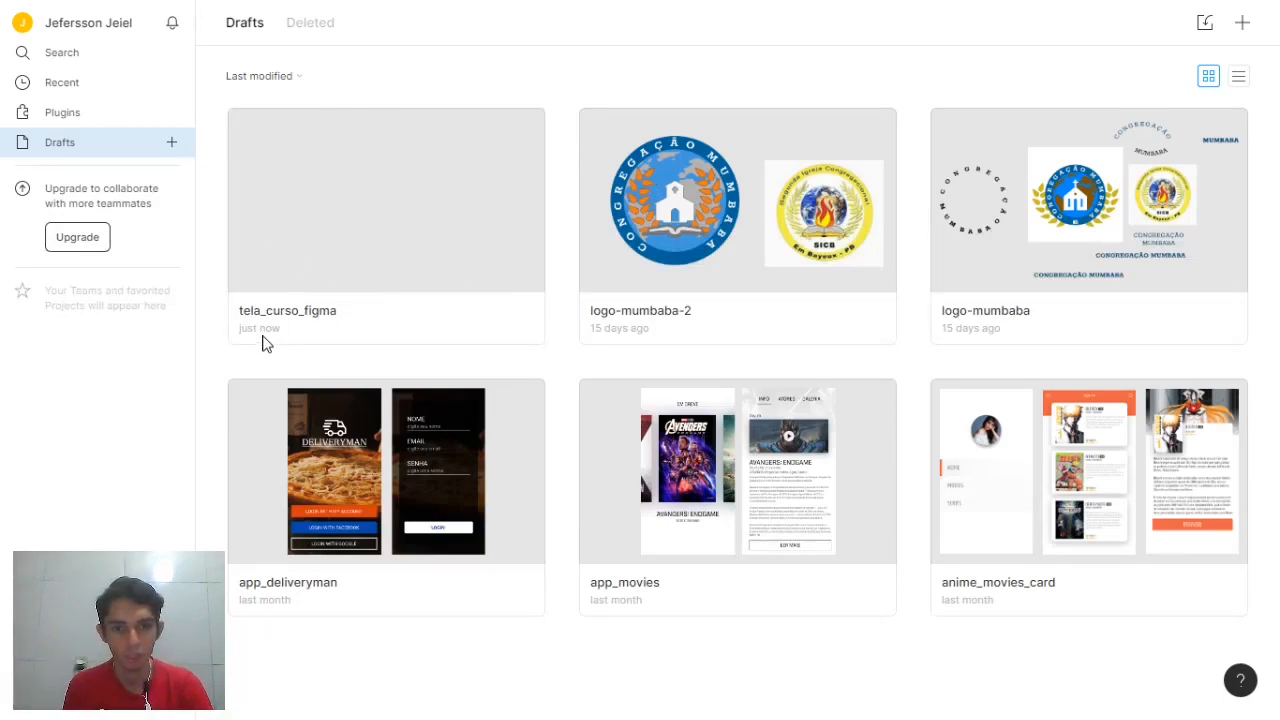
double_click(394, 215)
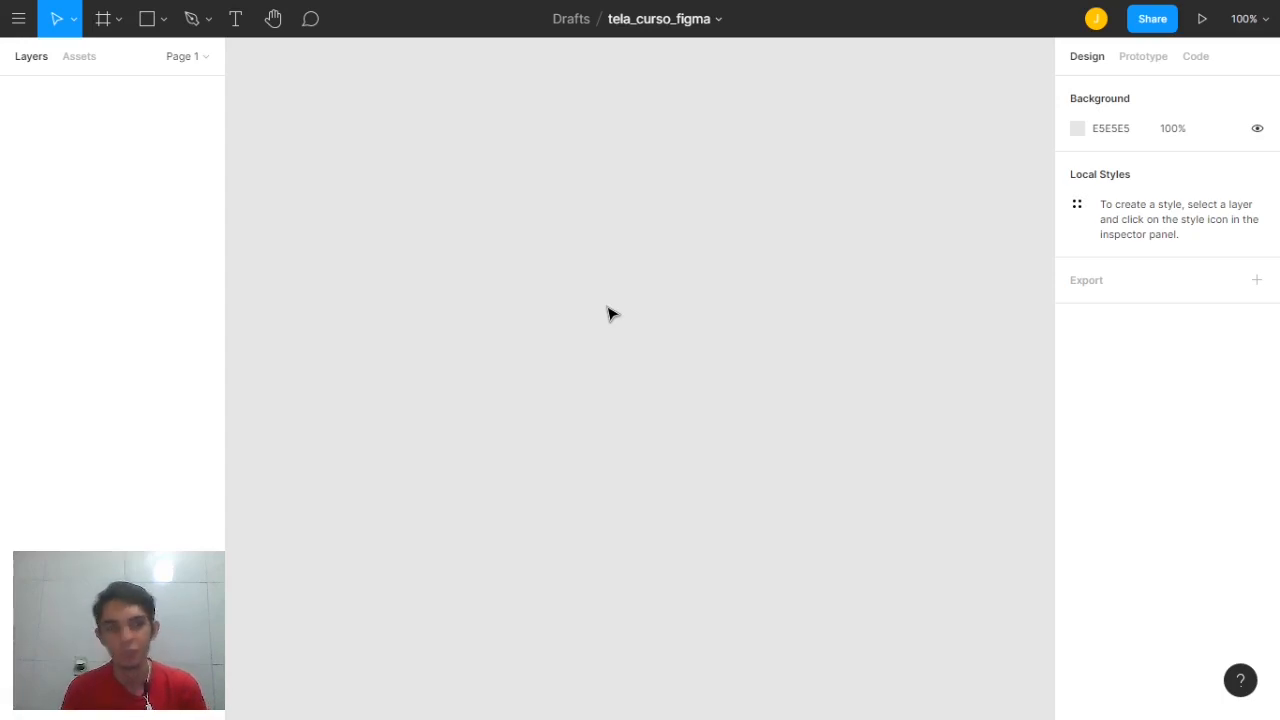
Add a white 360×640 Android preset frame, Android - 1, to the canvas
click(100, 22)
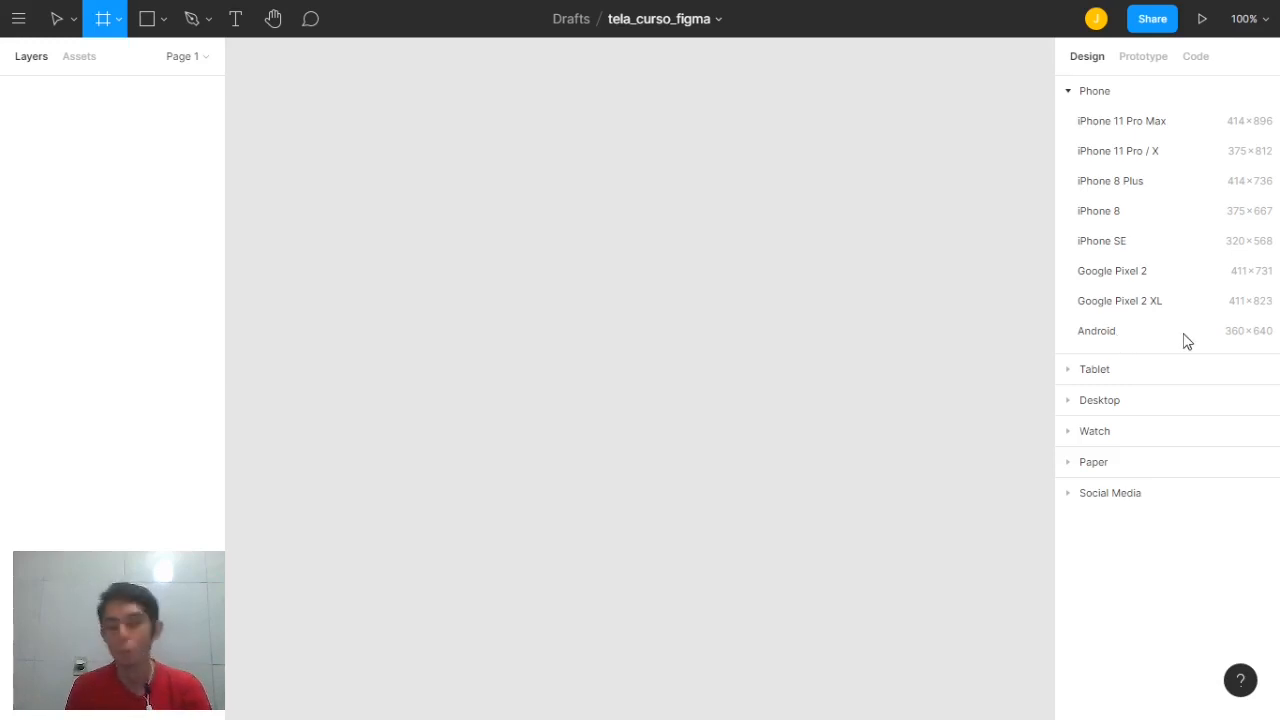
click(1117, 342)
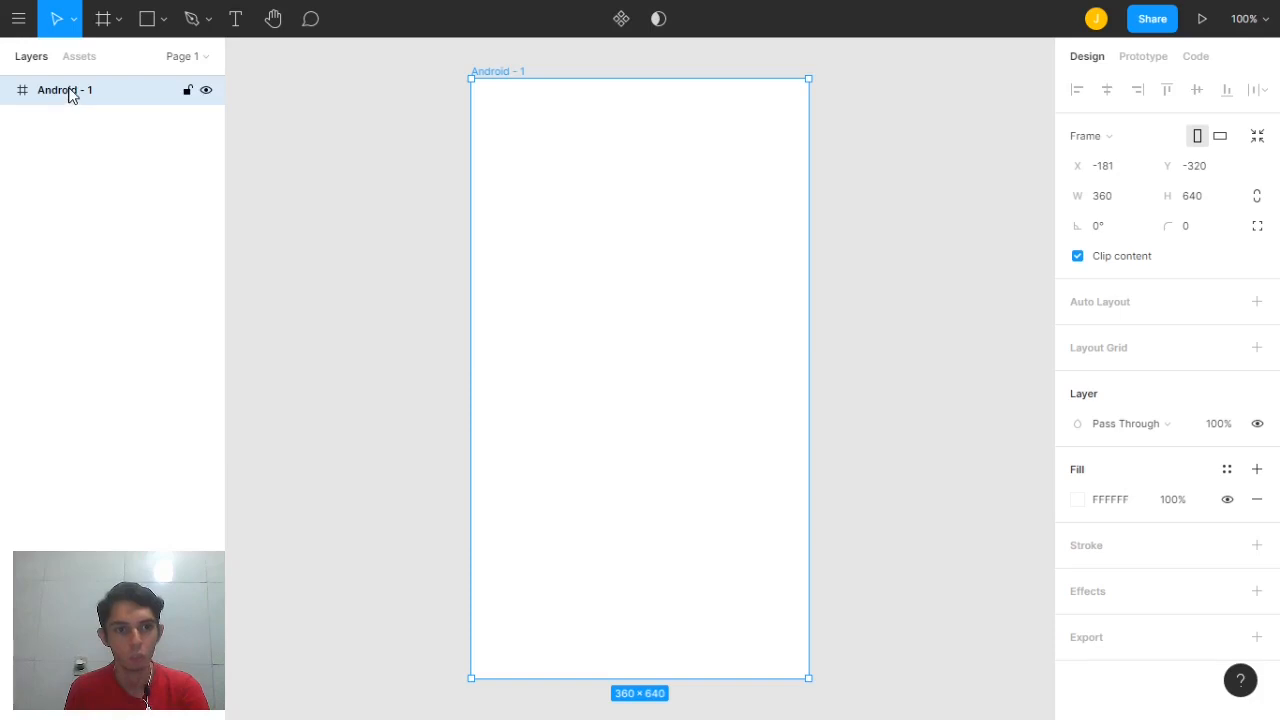
Rename the Android - 1 frame to 'tela-login' using Ctrl+R
key(ctrl+r)
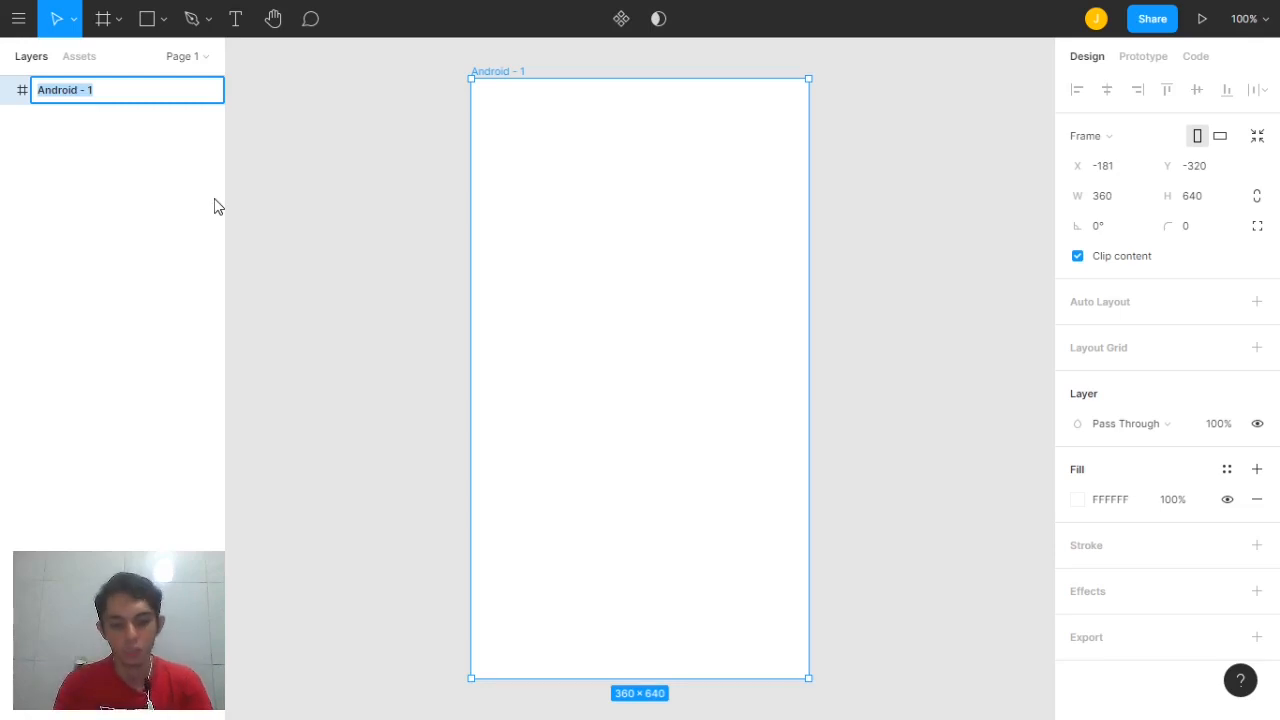
text(tela-l)
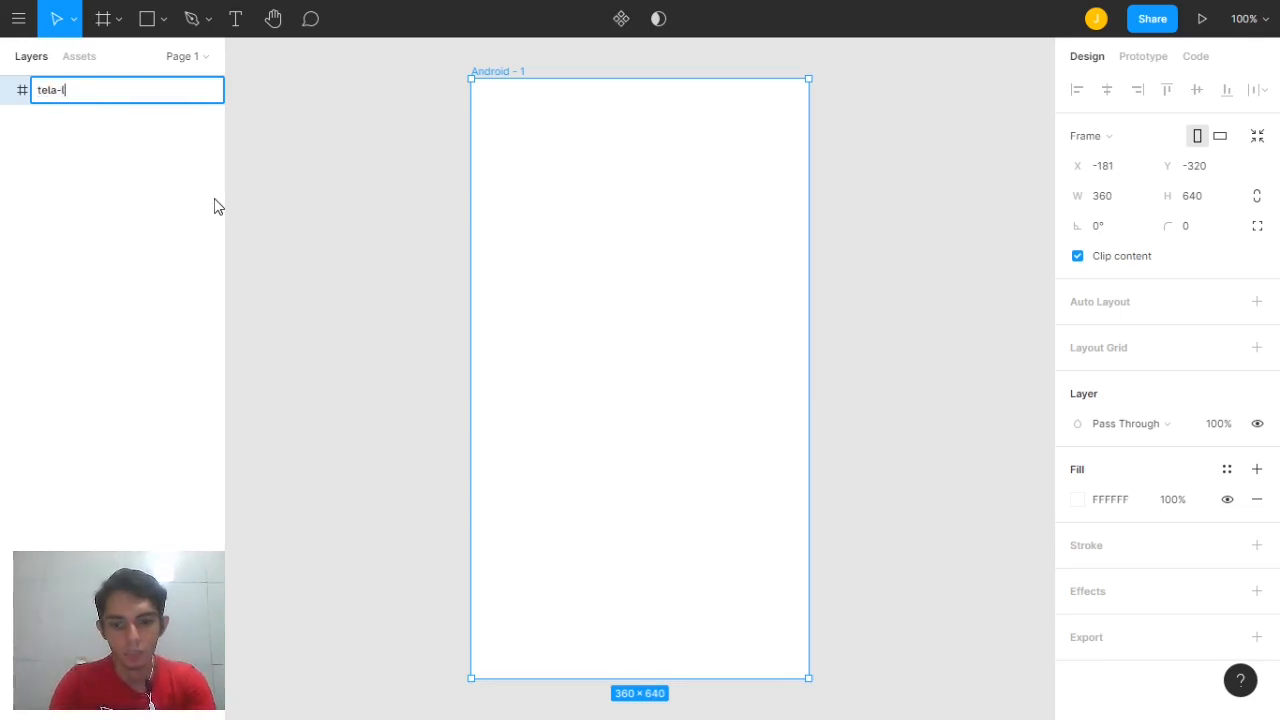
text(ogin)
key(Return)
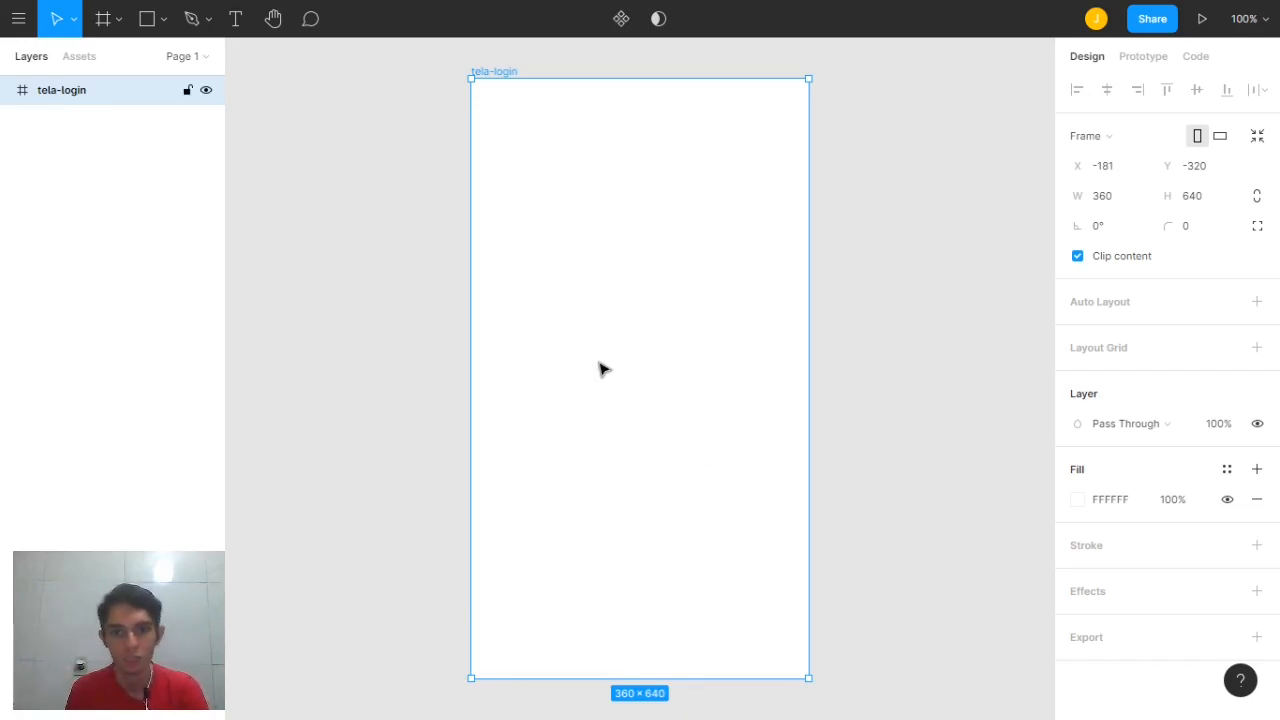
click(106, 18)
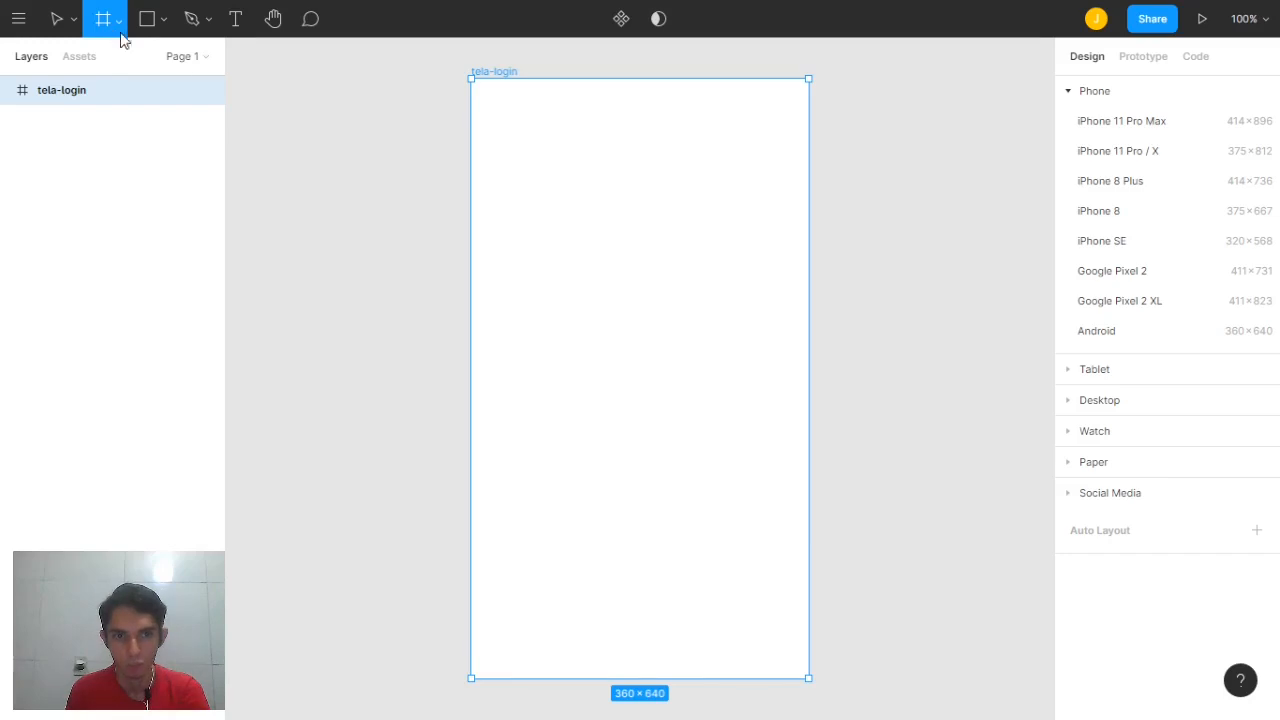
drag(842, 82, 1033, 249)
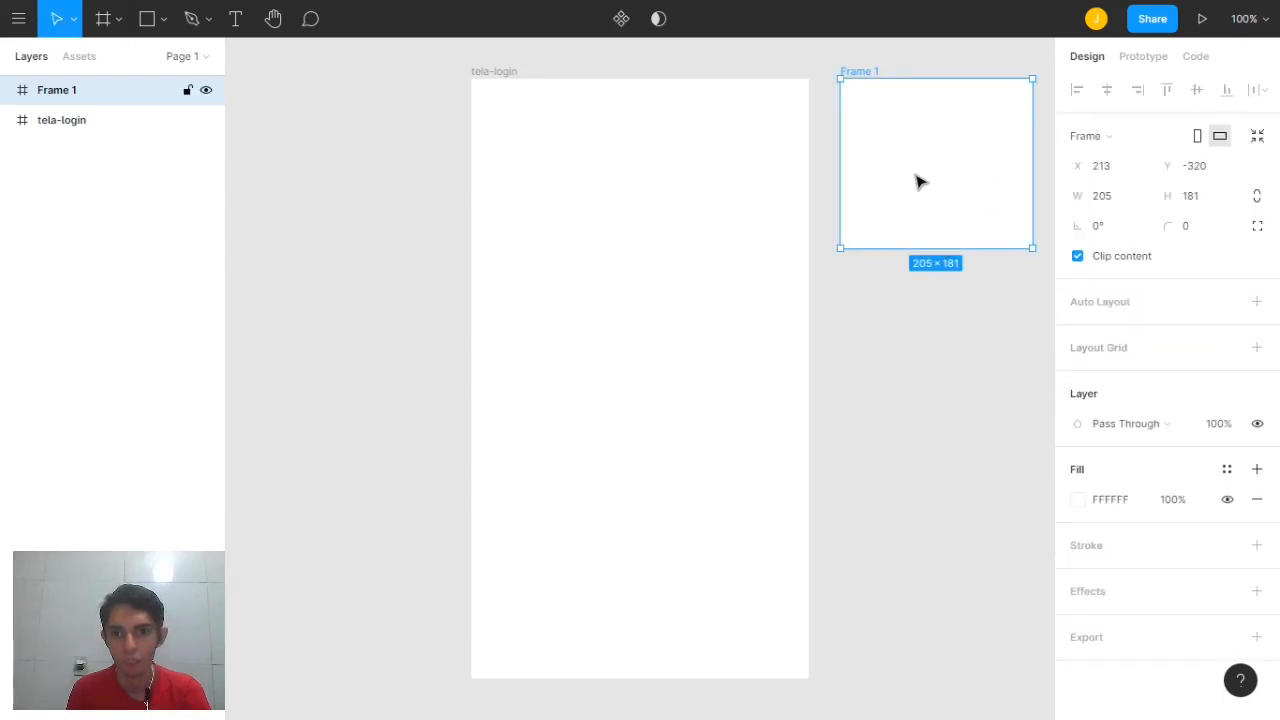
click(1122, 200)
click(1215, 207)
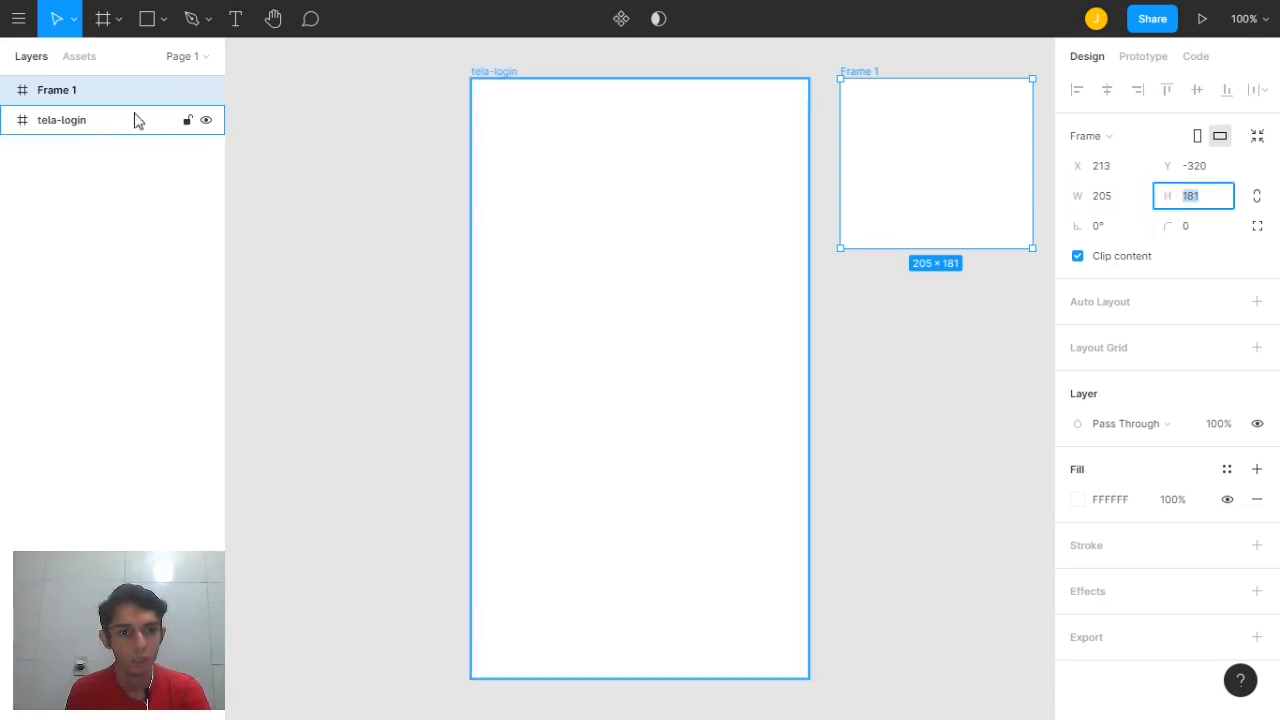
click(105, 94)
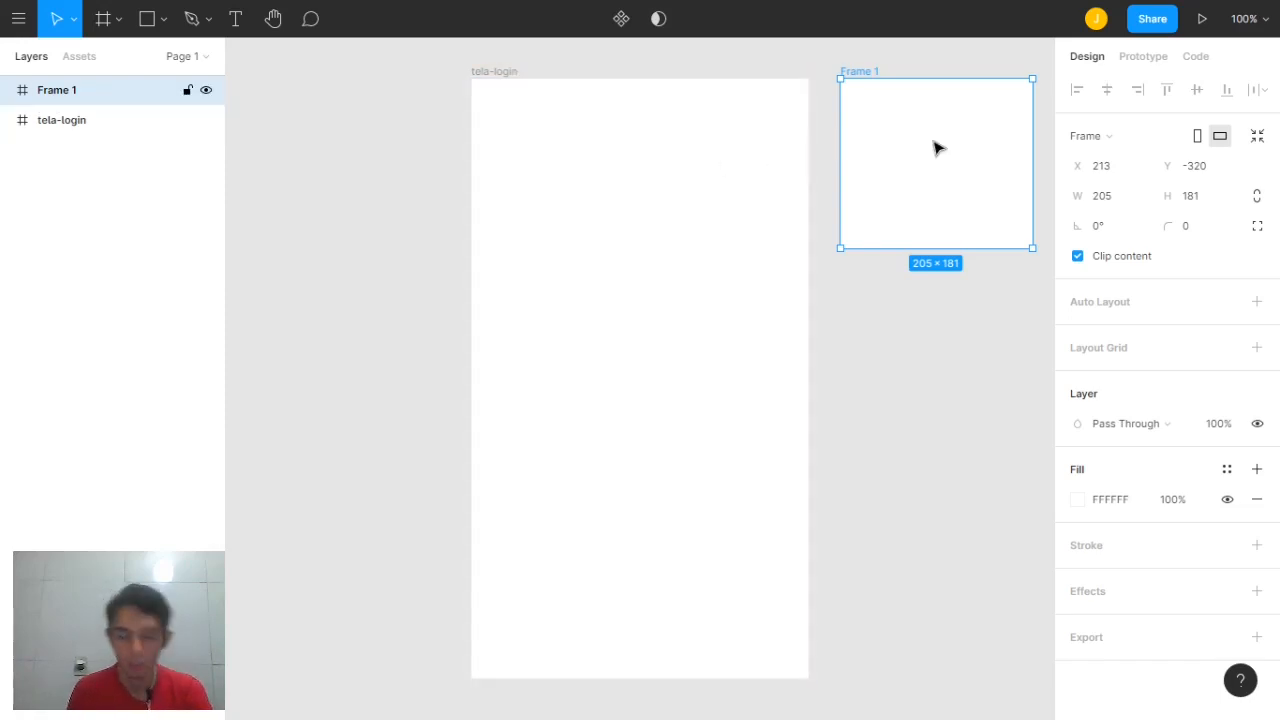
key(Delete)
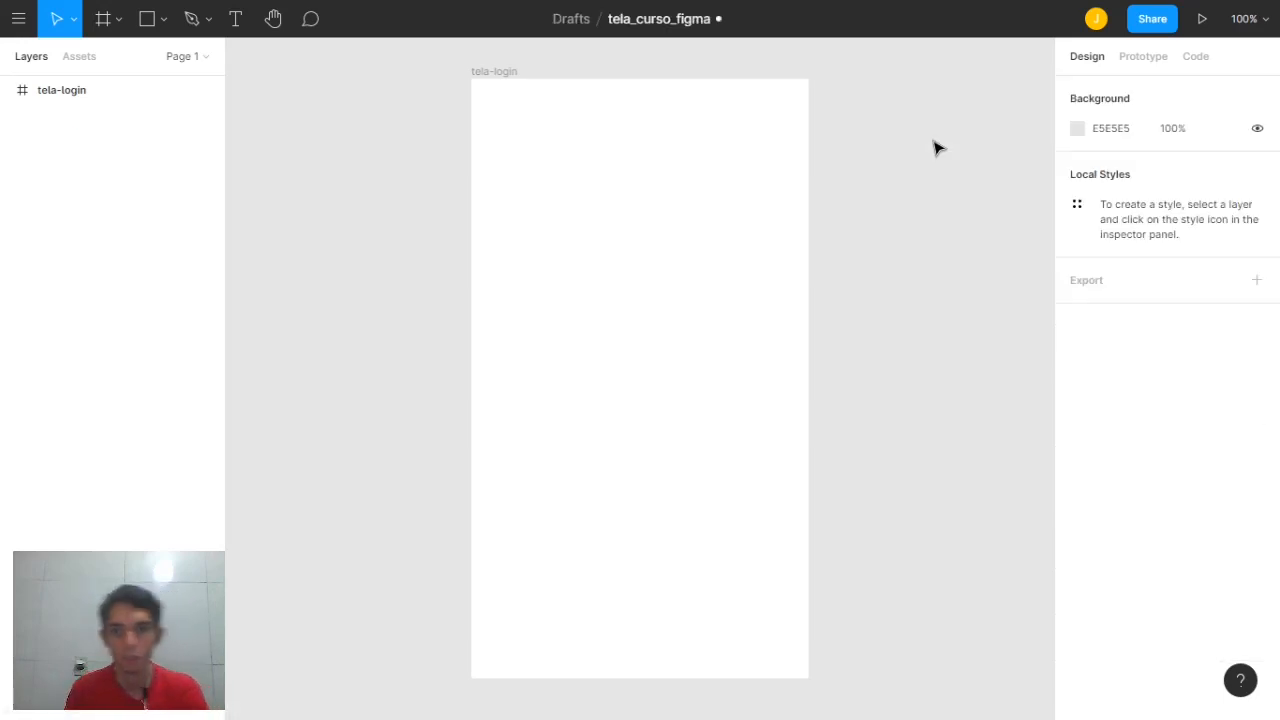
click(607, 204)
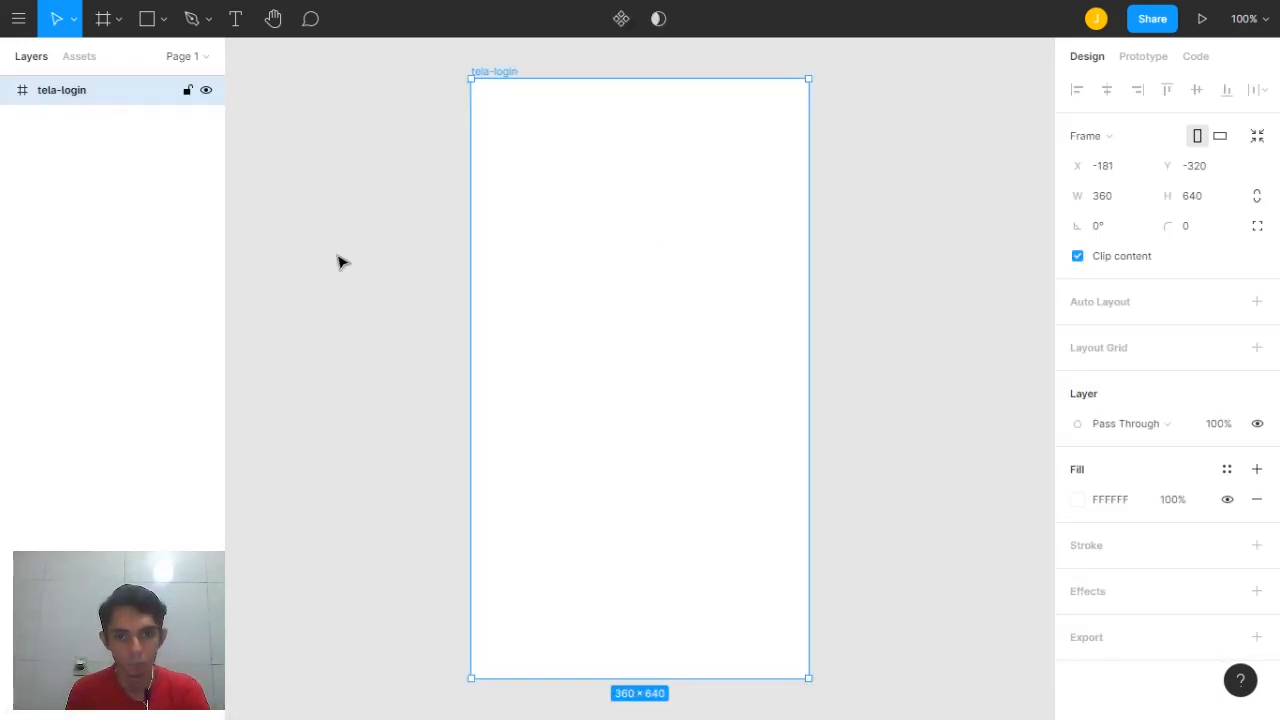
click(119, 24)
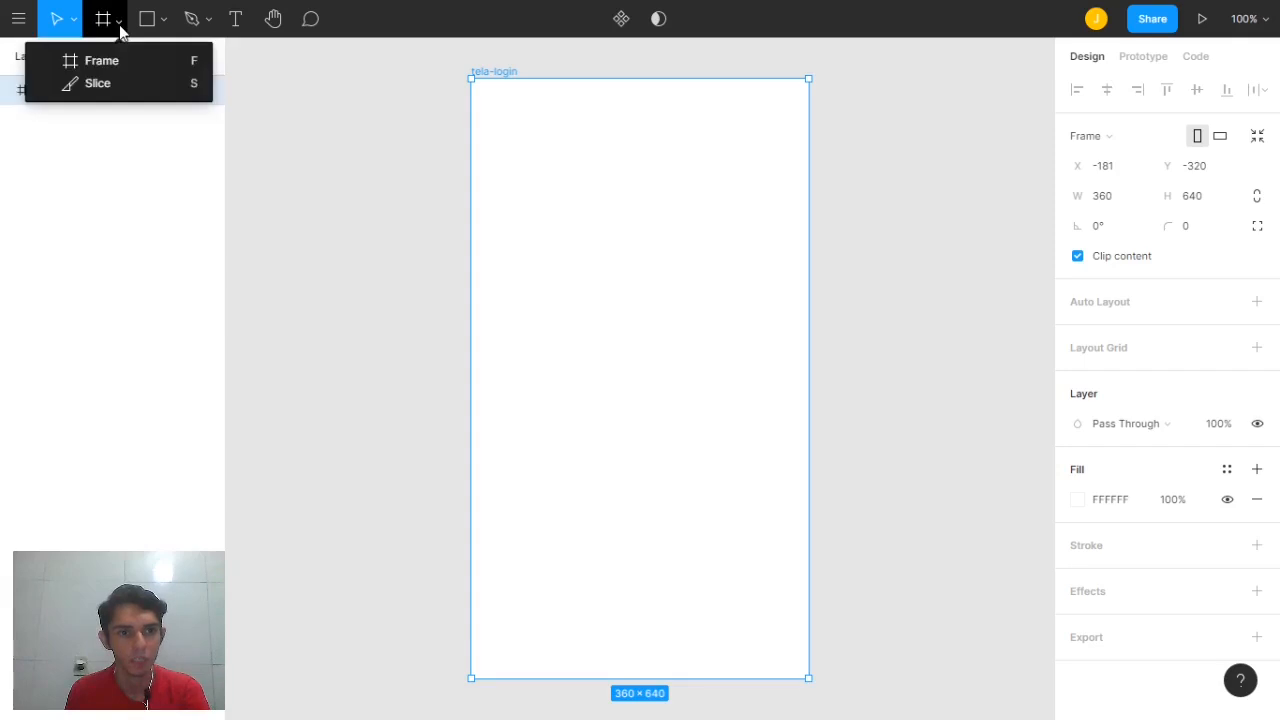
click(119, 83)
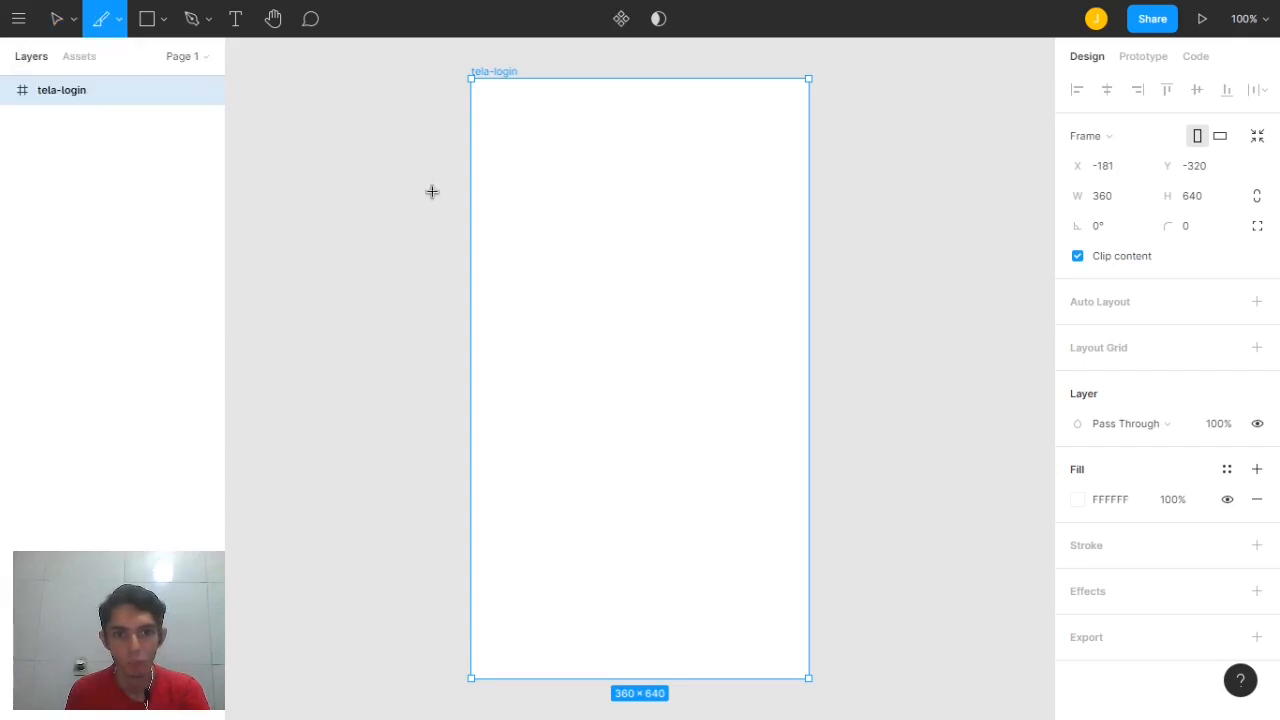
drag(431, 191, 929, 348)
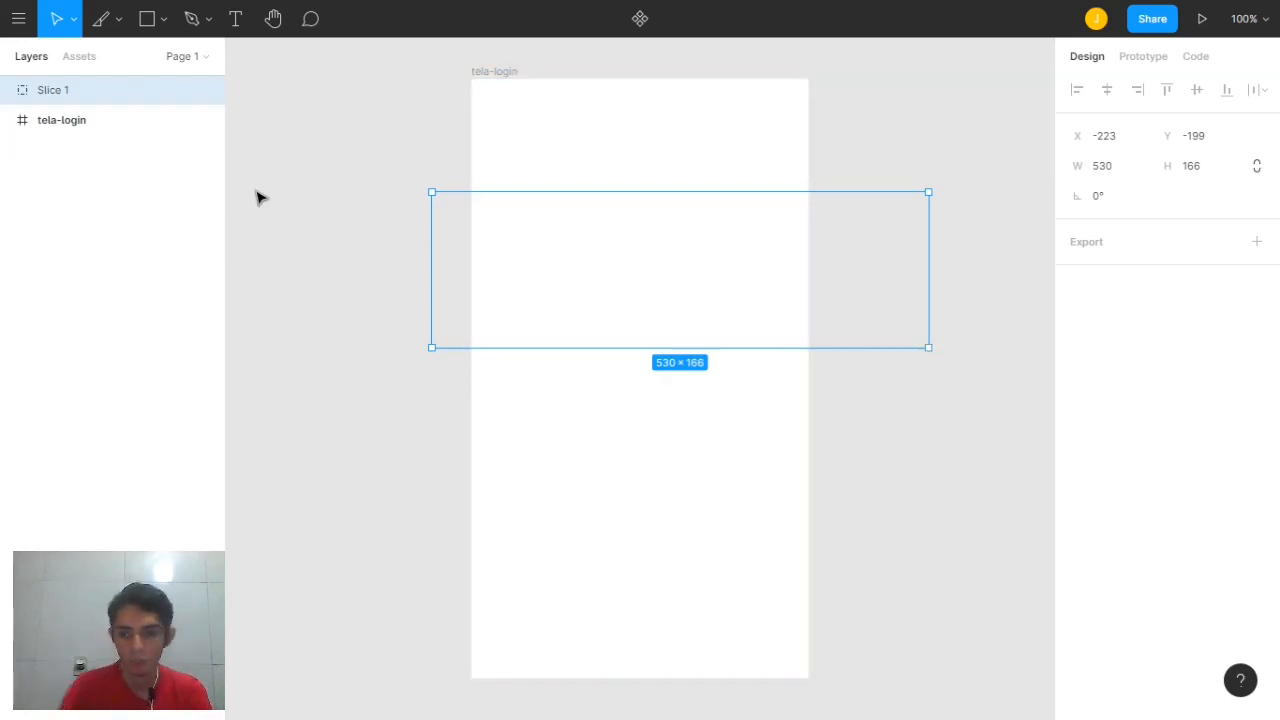
key(Delete)
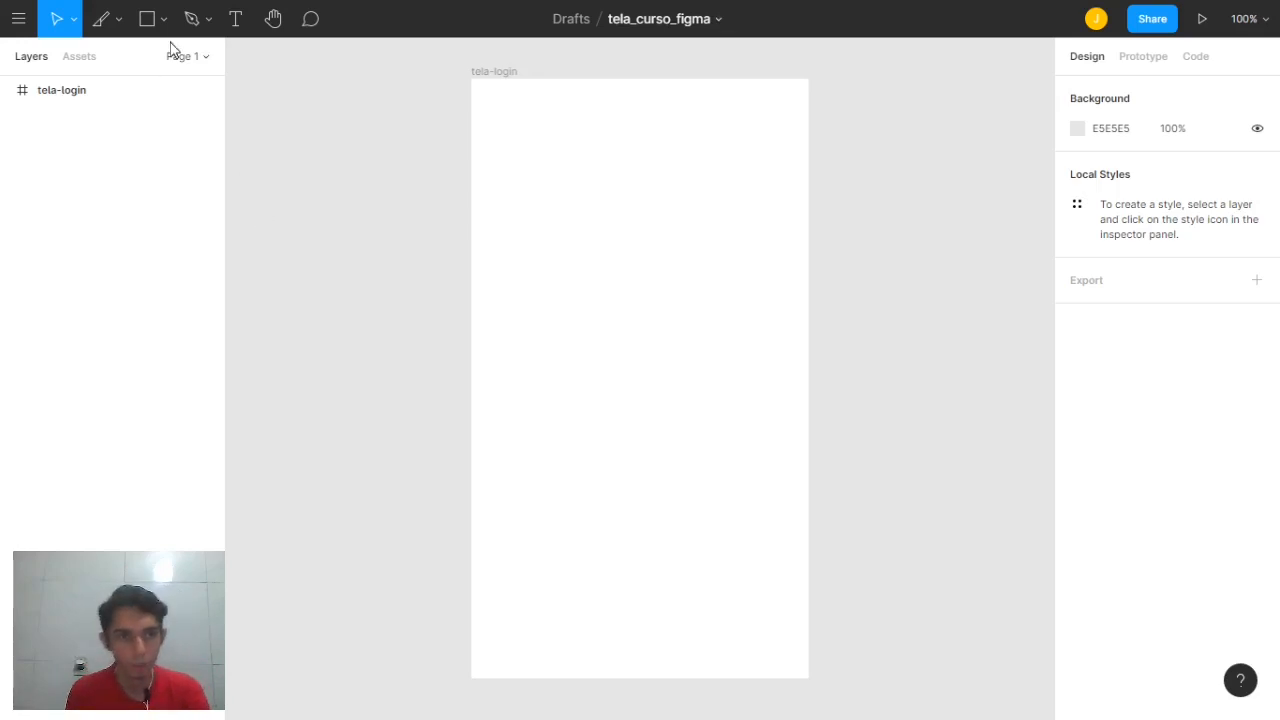
click(165, 20)
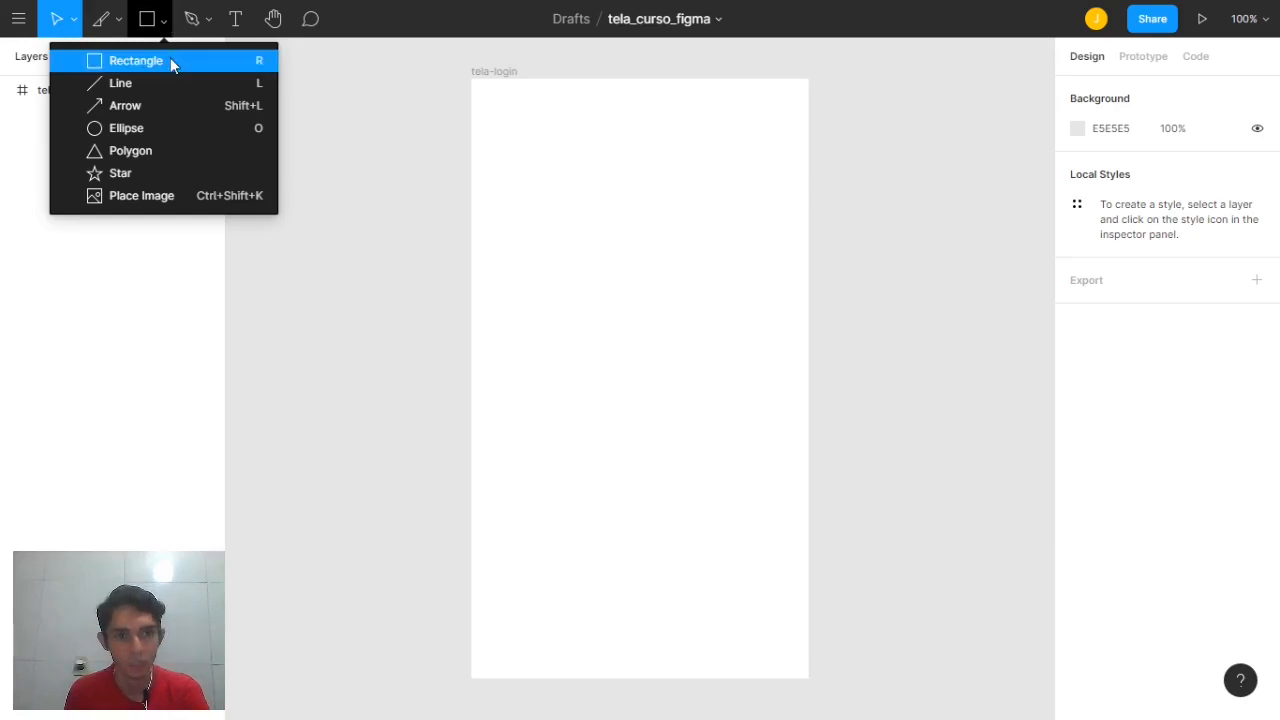
Draw Rectangle 1 in tela-login, sized 144 × 120 with a 36 corner radius
click(168, 60)
drag(499, 124, 583, 243)
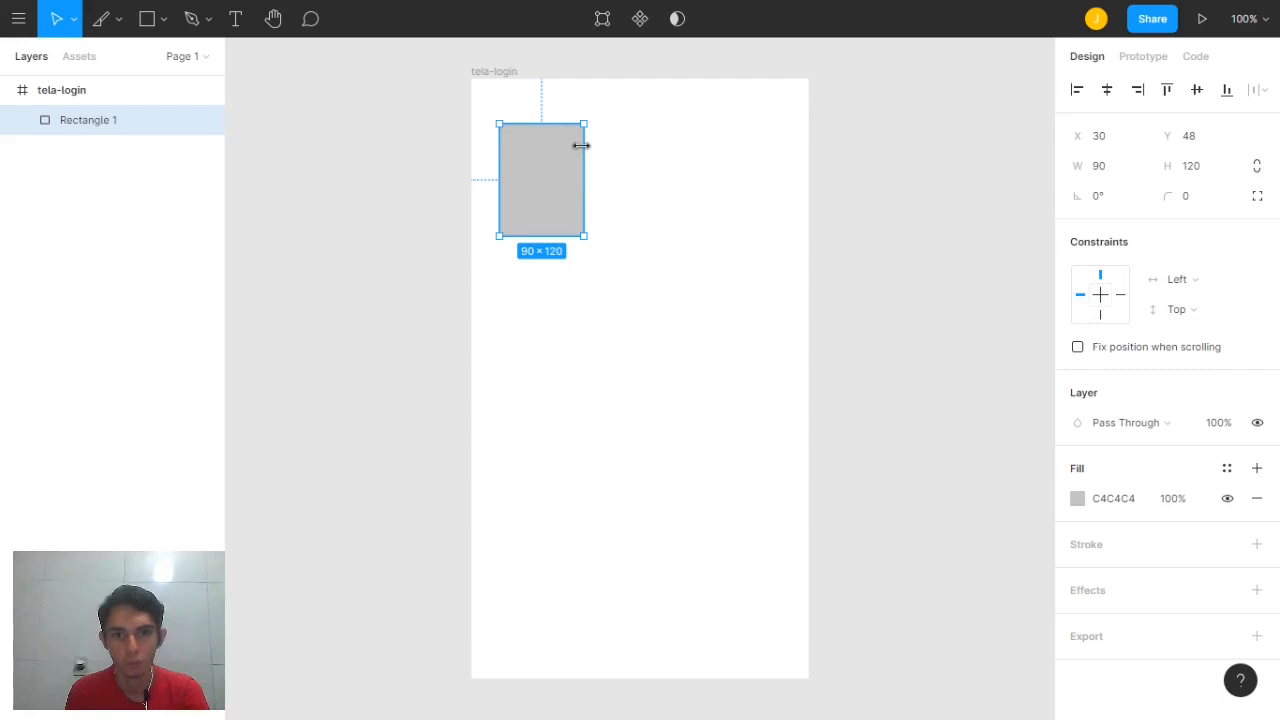
drag(585, 148, 633, 153)
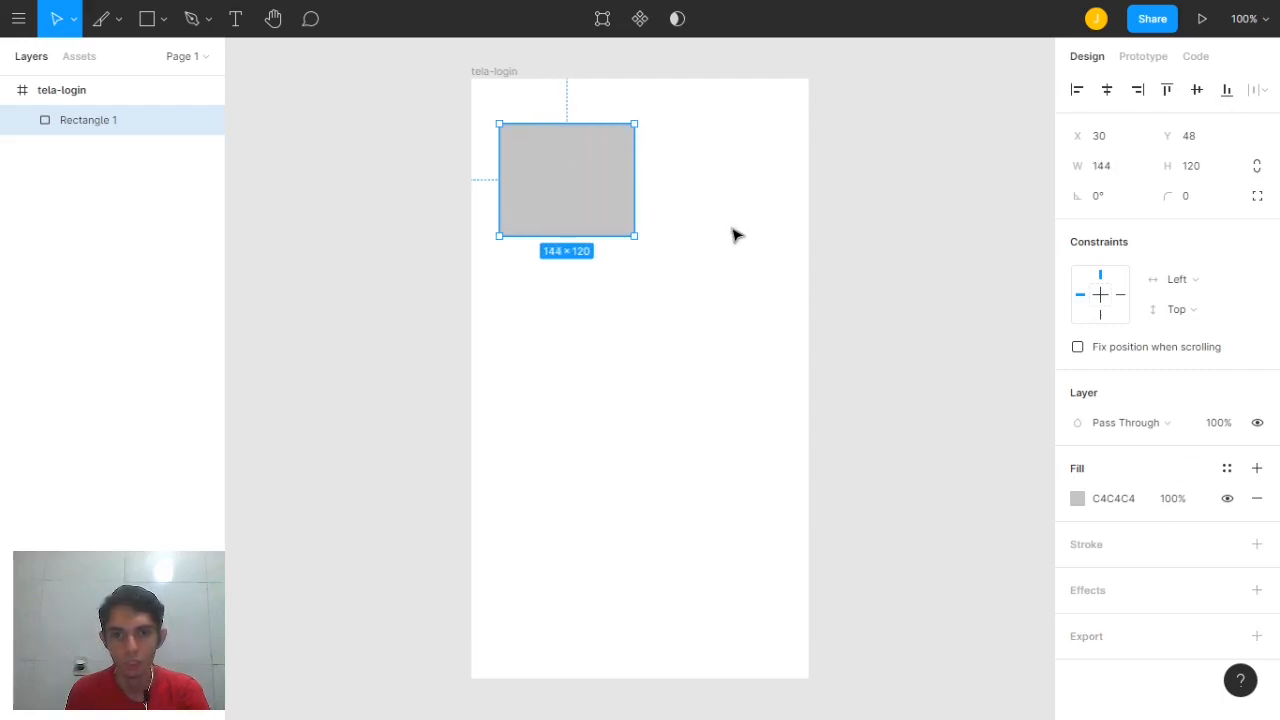
drag(1172, 195, 558, 274)
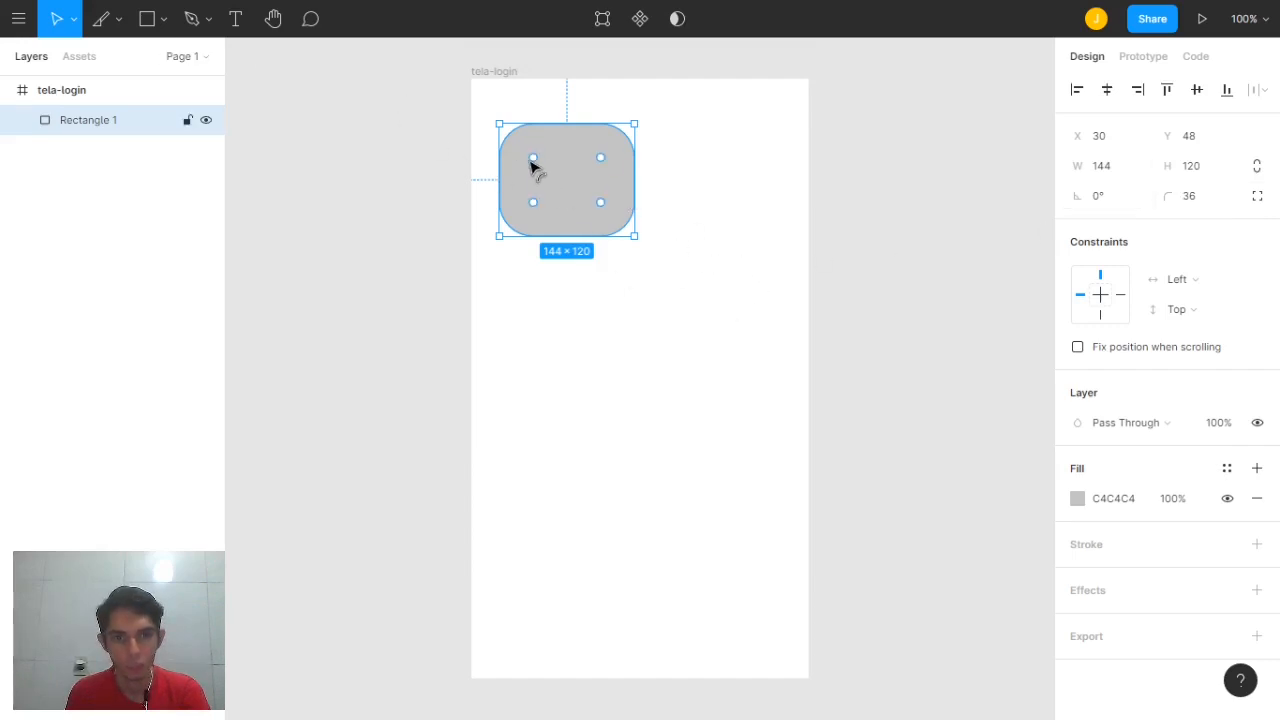
Draw a line across the frame and an up-left arrow below it, then select the arrow
click(163, 20)
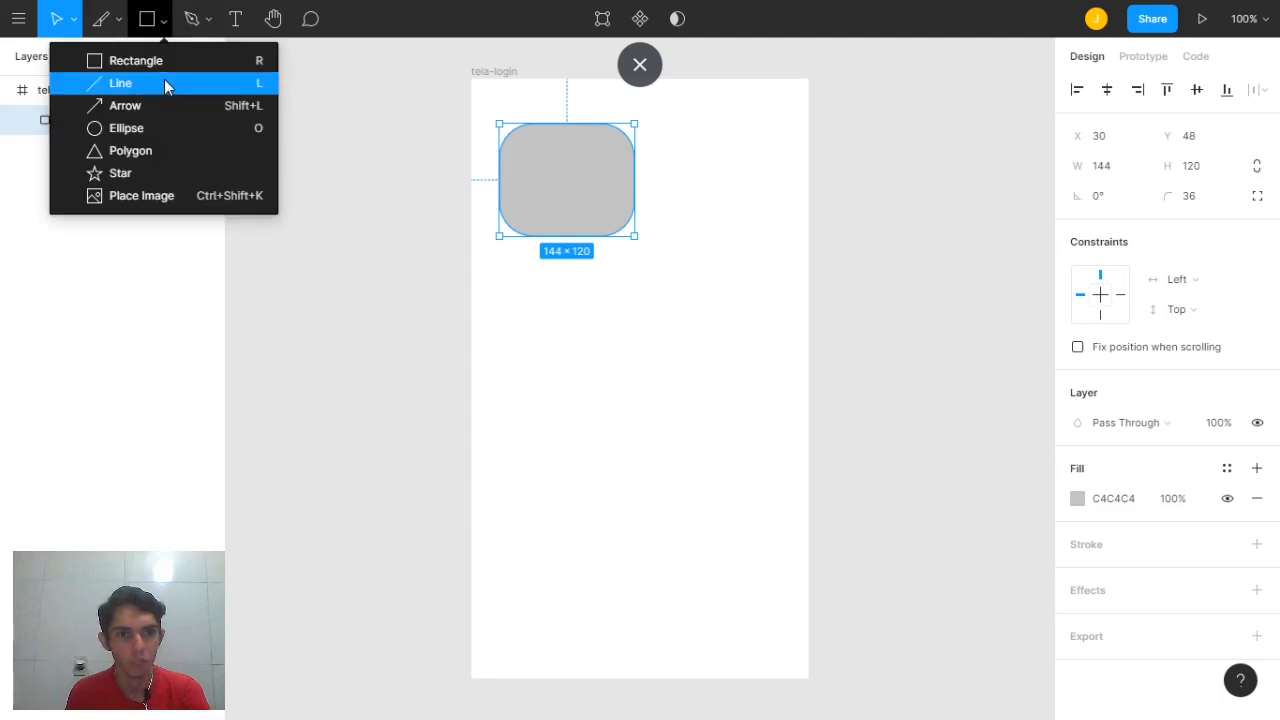
click(165, 87)
mouse_move(501, 319)
mouse_down()
mouse_move(871, 300)
mouse_move(868, 289)
mouse_move(780, 297)
mouse_up()
click(163, 22)
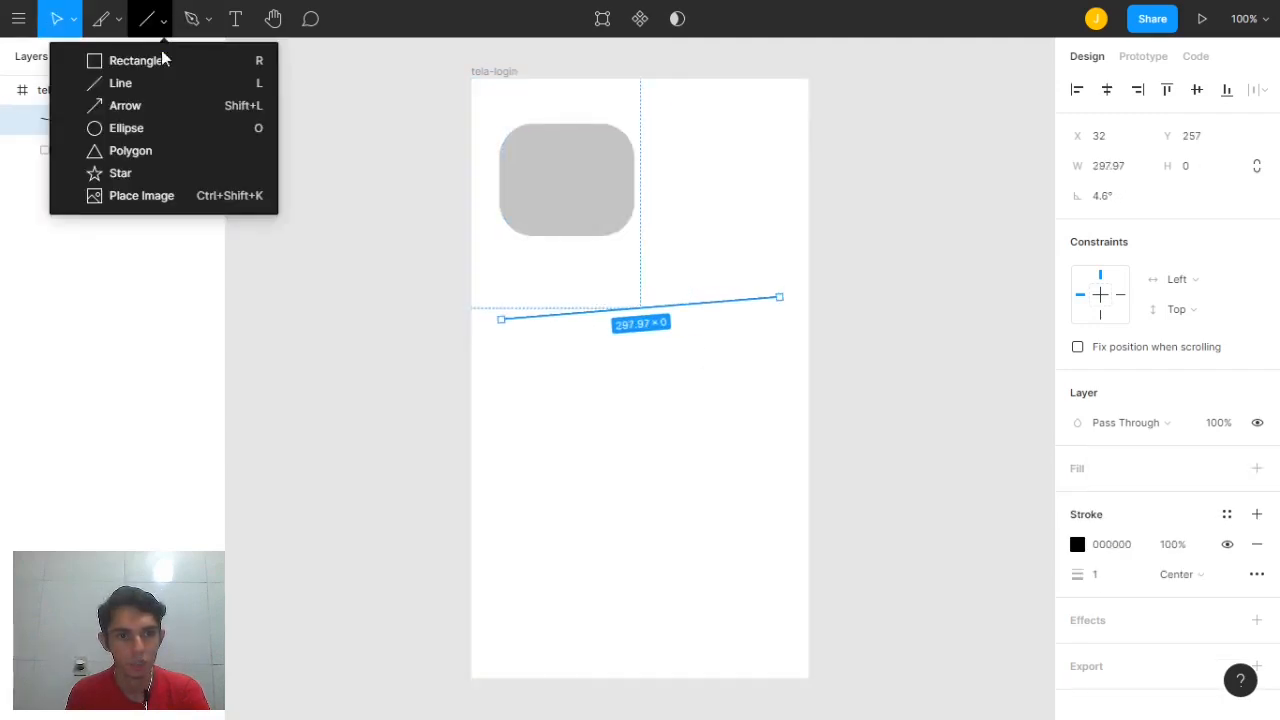
click(163, 106)
drag(757, 458, 528, 380)
click(674, 409)
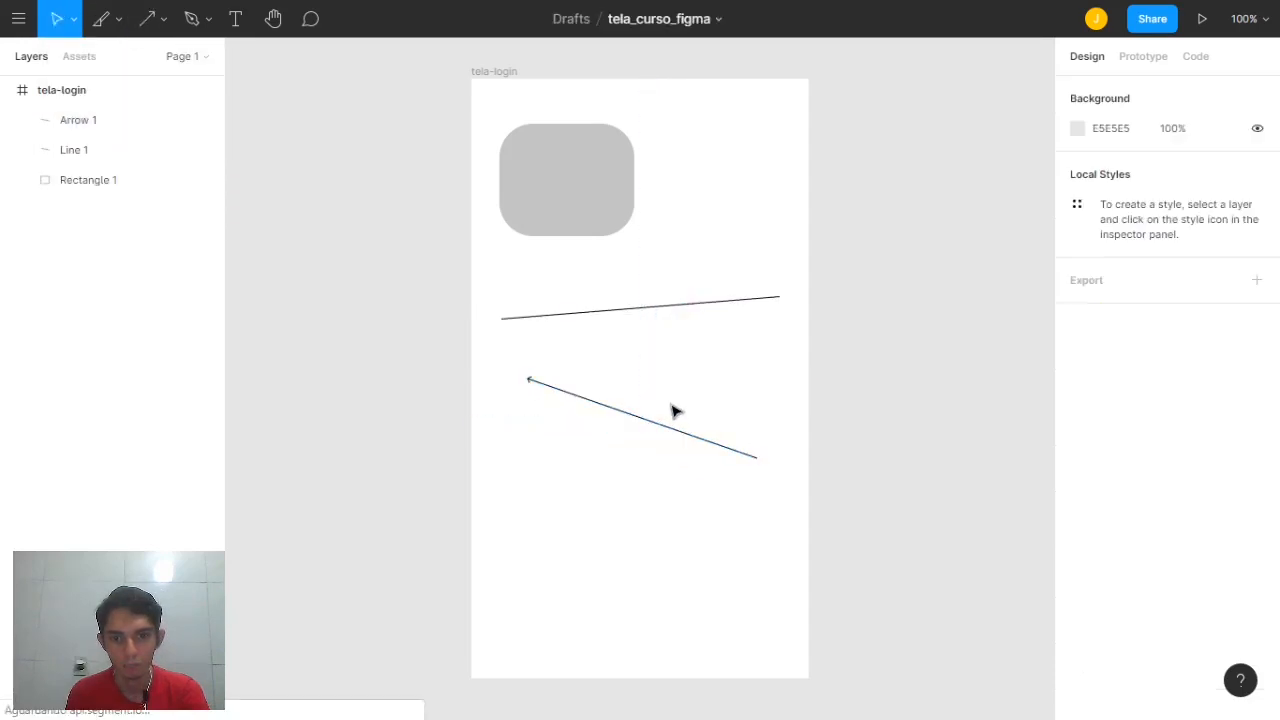
click(530, 380)
click(665, 385)
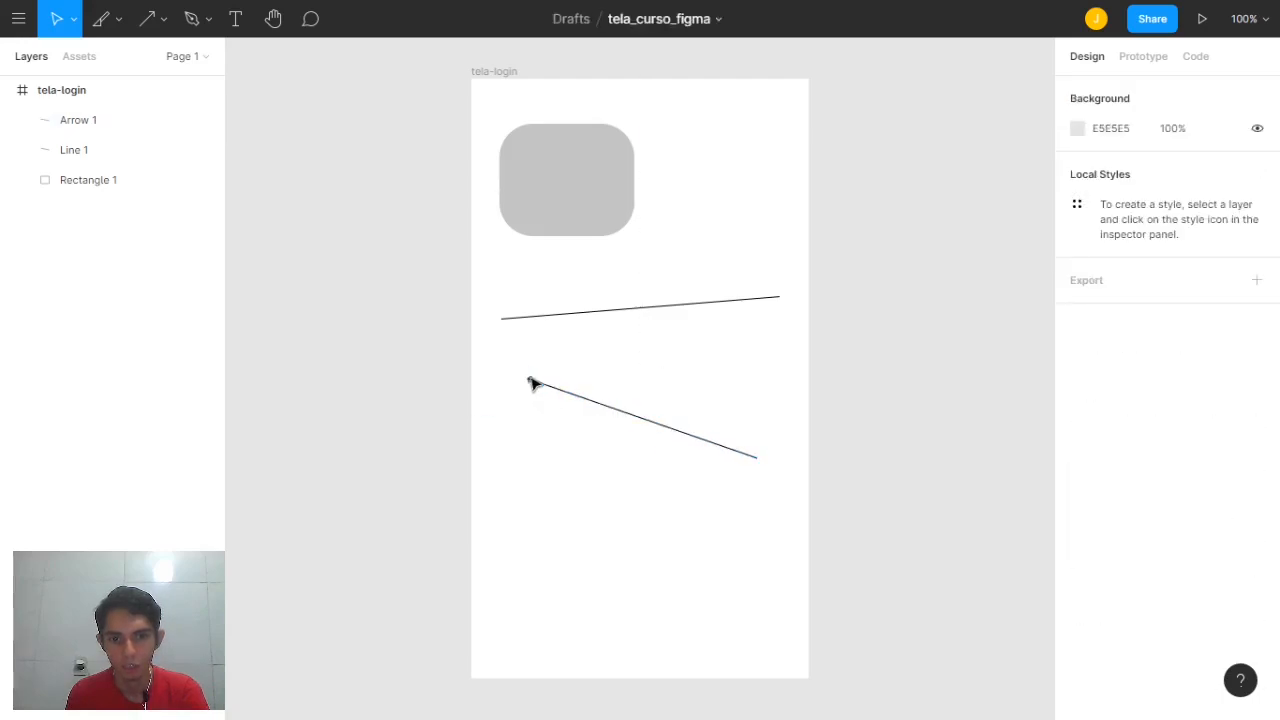
click(531, 381)
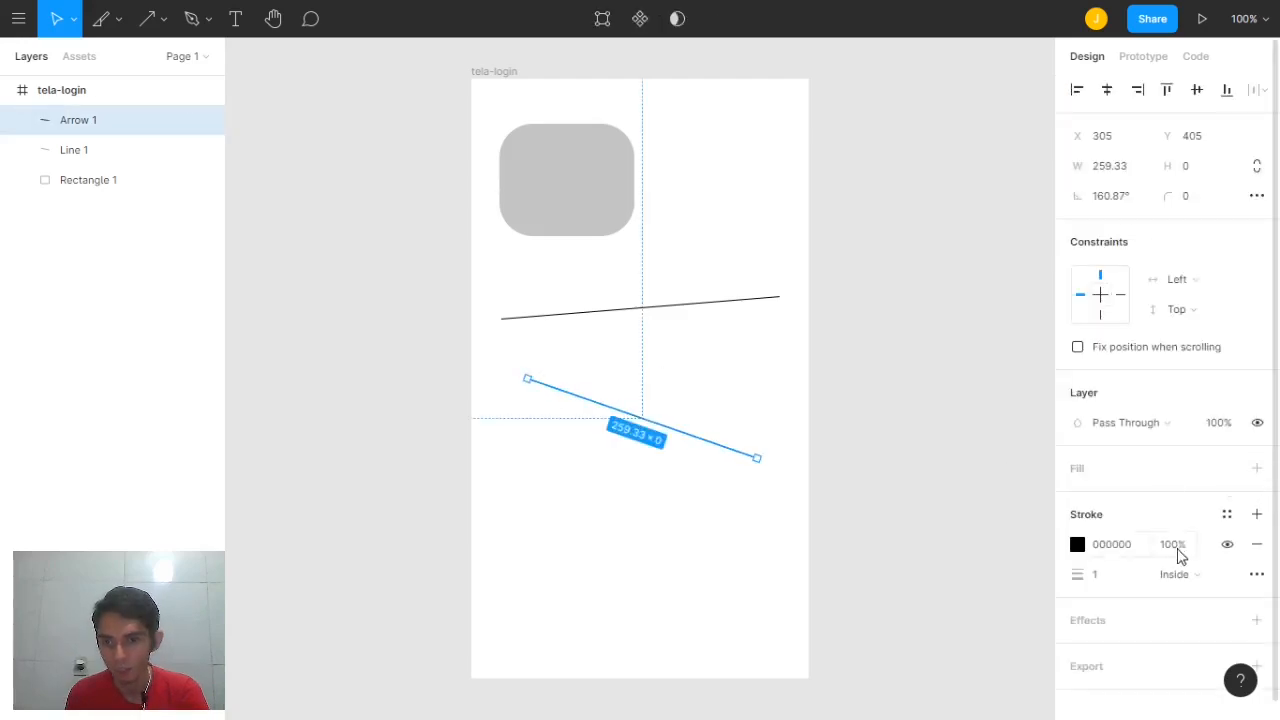
Give the arrow a center-aligned stroke with weight 51
scroll(1192, 480, down, 1)
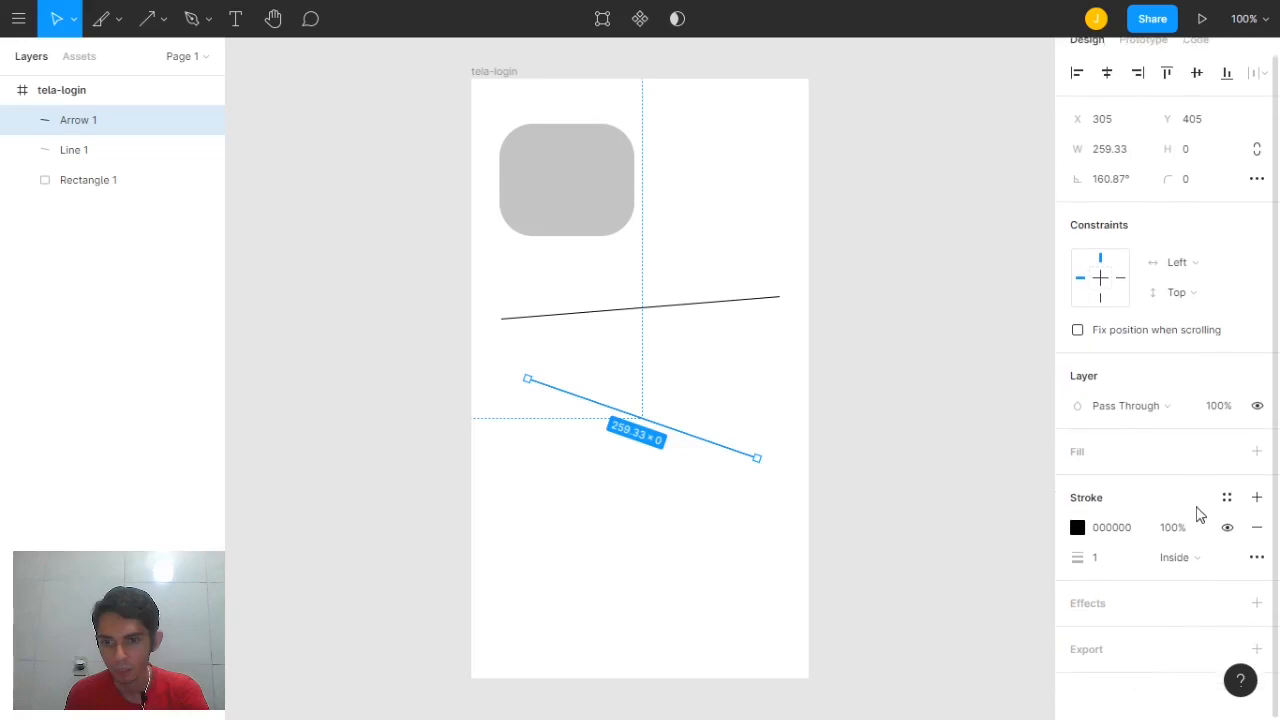
click(1257, 558)
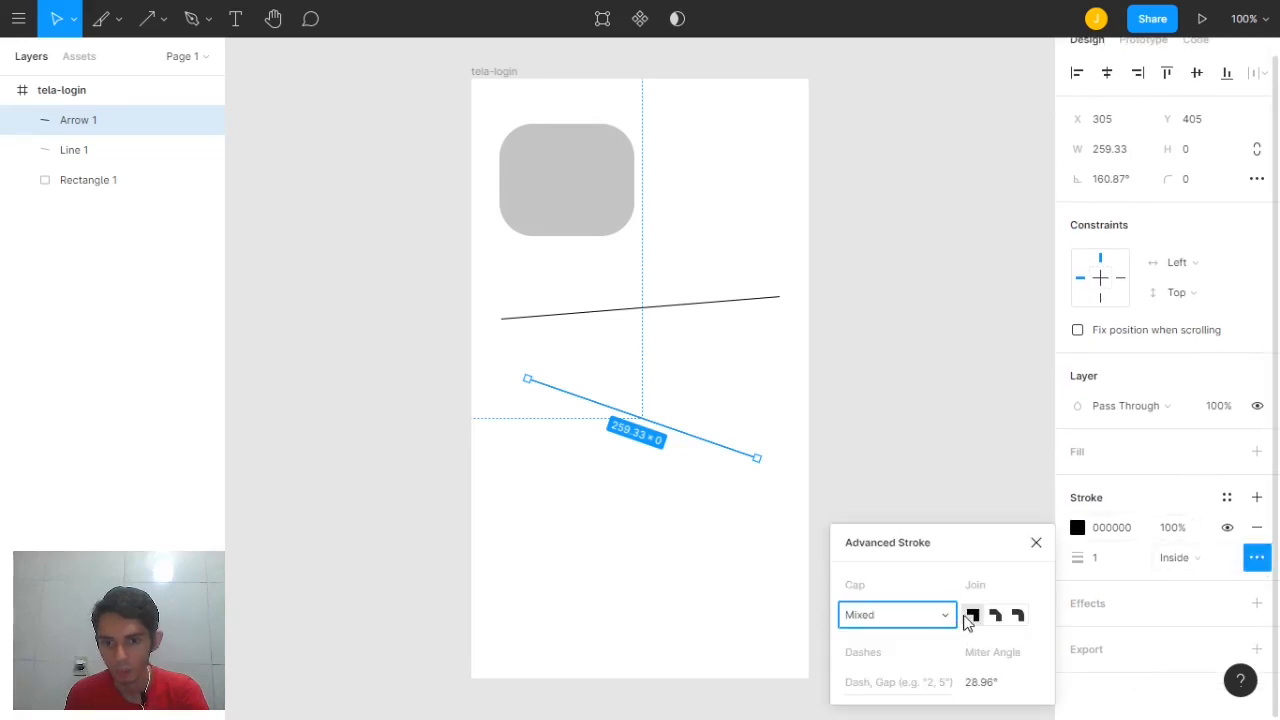
click(1180, 527)
click(1197, 557)
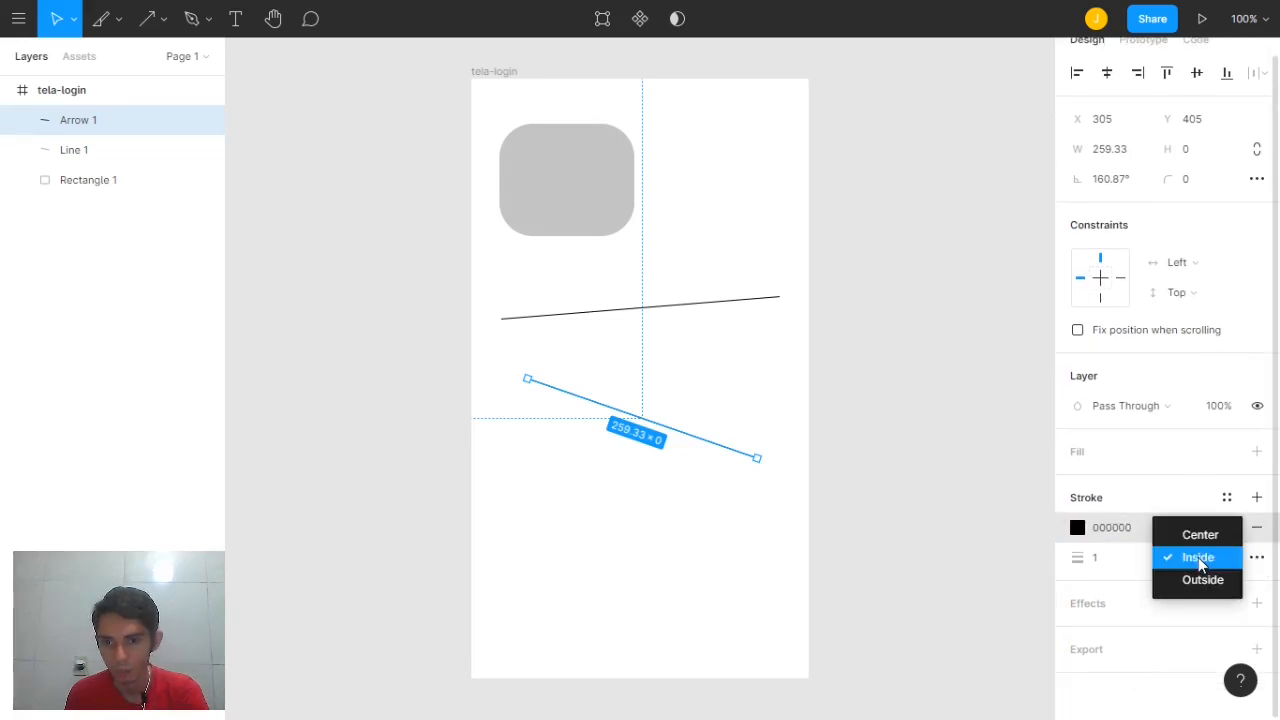
click(1196, 536)
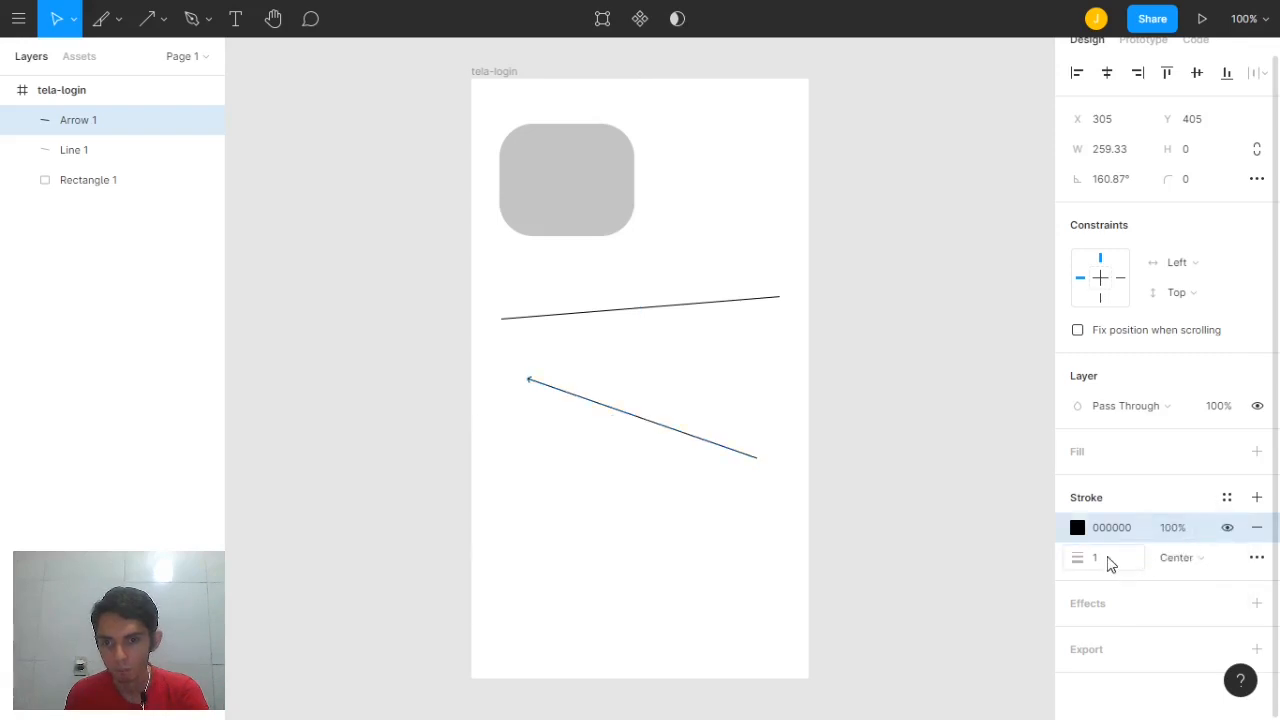
click(1108, 563)
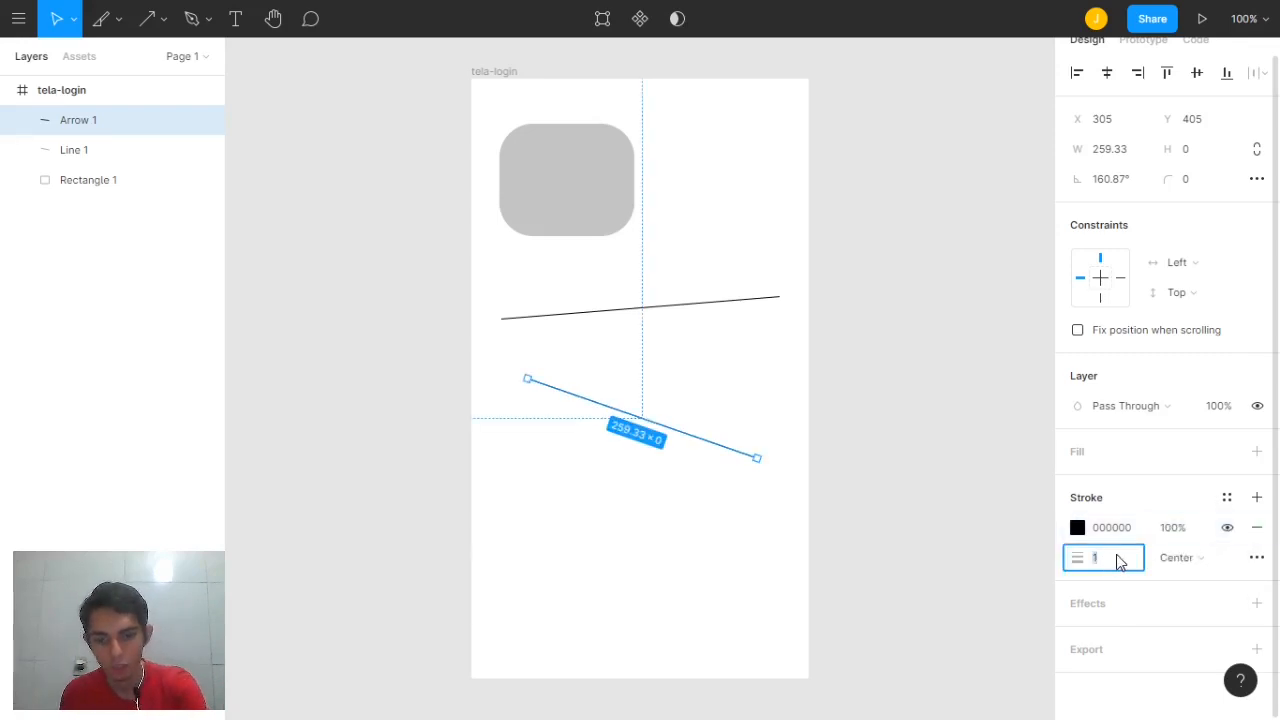
text(51)
key(Return)
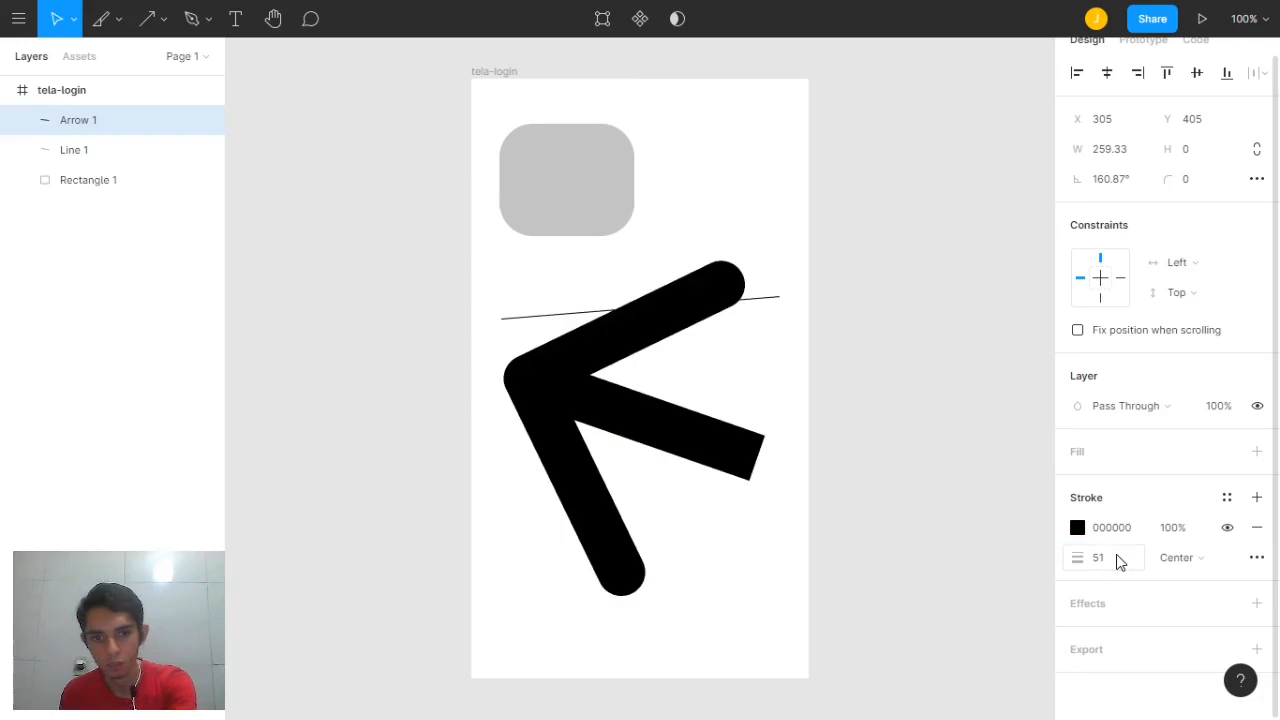
click(857, 446)
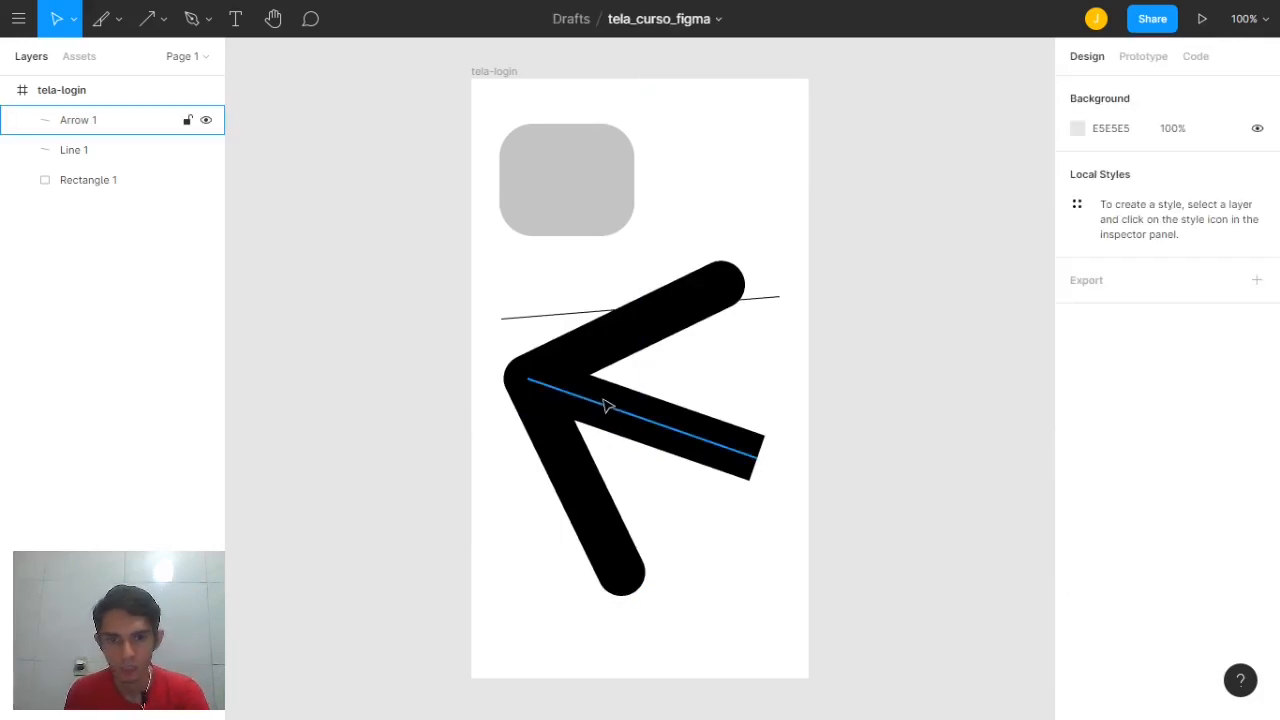
click(628, 430)
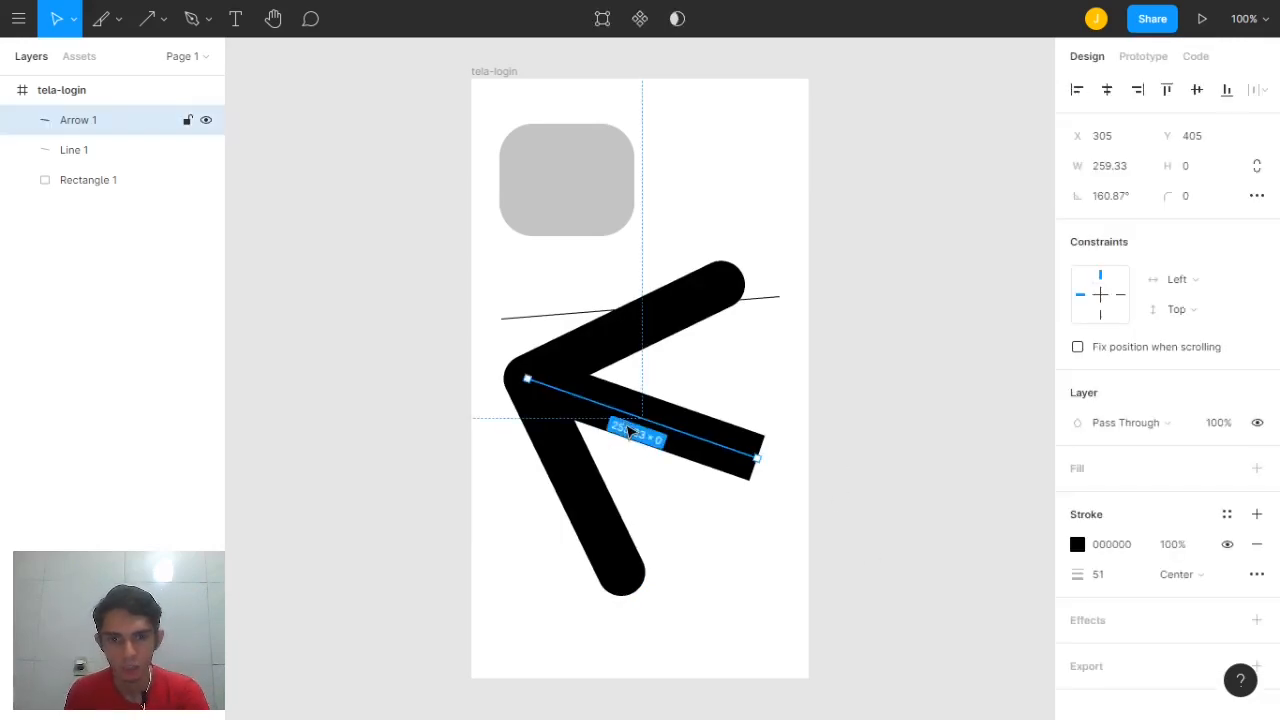
Draw Ellipse 1 as a 180×180 gray circle at 174, -10 in the frame's top right
click(163, 21)
click(163, 128)
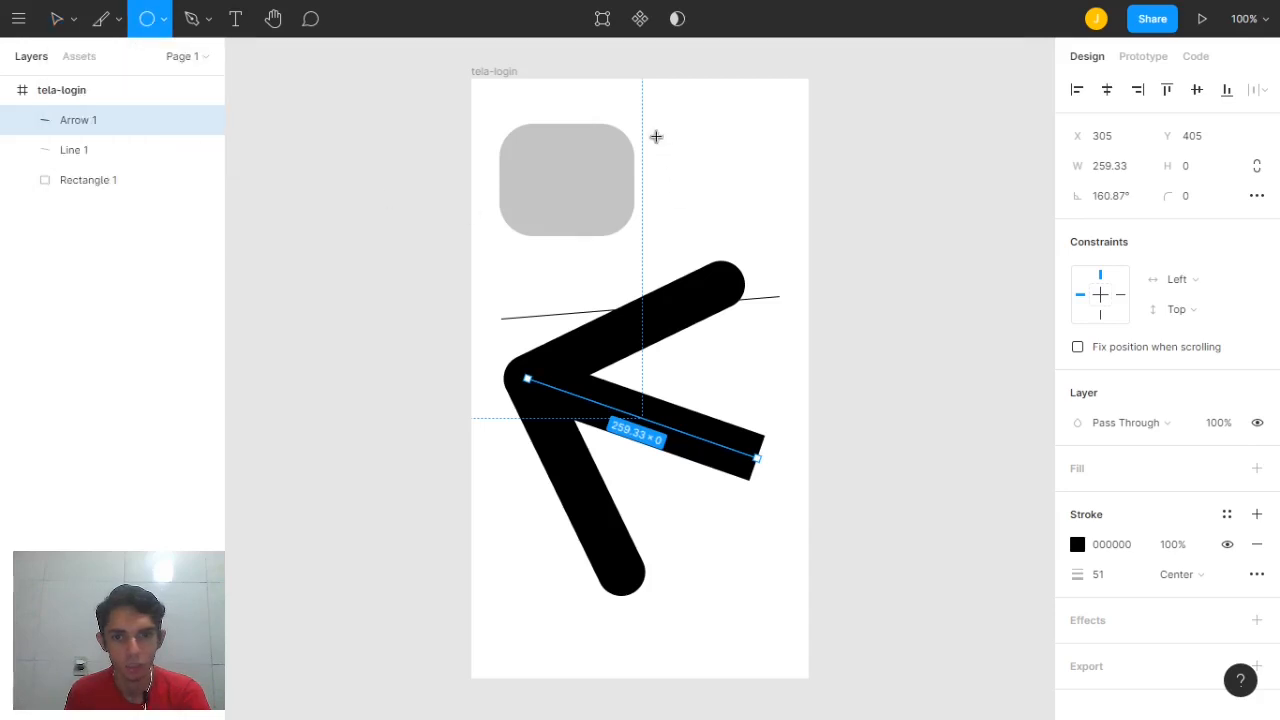
mouse_move(655, 109)
mouse_down()
mouse_move(757, 193)
mouse_move(734, 189)
mouse_move(713, 160)
mouse_move(770, 230)
mouse_move(717, 171)
mouse_move(783, 211)
mouse_move(825, 262)
mouse_move(713, 176)
mouse_move(786, 240)
mouse_move(734, 197)
mouse_move(814, 234)
mouse_move(774, 197)
mouse_move(783, 192)
mouse_move(823, 229)
mouse_move(760, 186)
mouse_move(835, 194)
mouse_move(770, 197)
mouse_move(790, 225)
mouse_move(786, 209)
mouse_move(725, 177)
mouse_move(777, 214)
mouse_move(725, 205)
mouse_move(714, 184)
mouse_move(734, 180)
mouse_move(752, 199)
mouse_move(720, 177)
mouse_move(757, 206)
mouse_move(738, 185)
mouse_up()
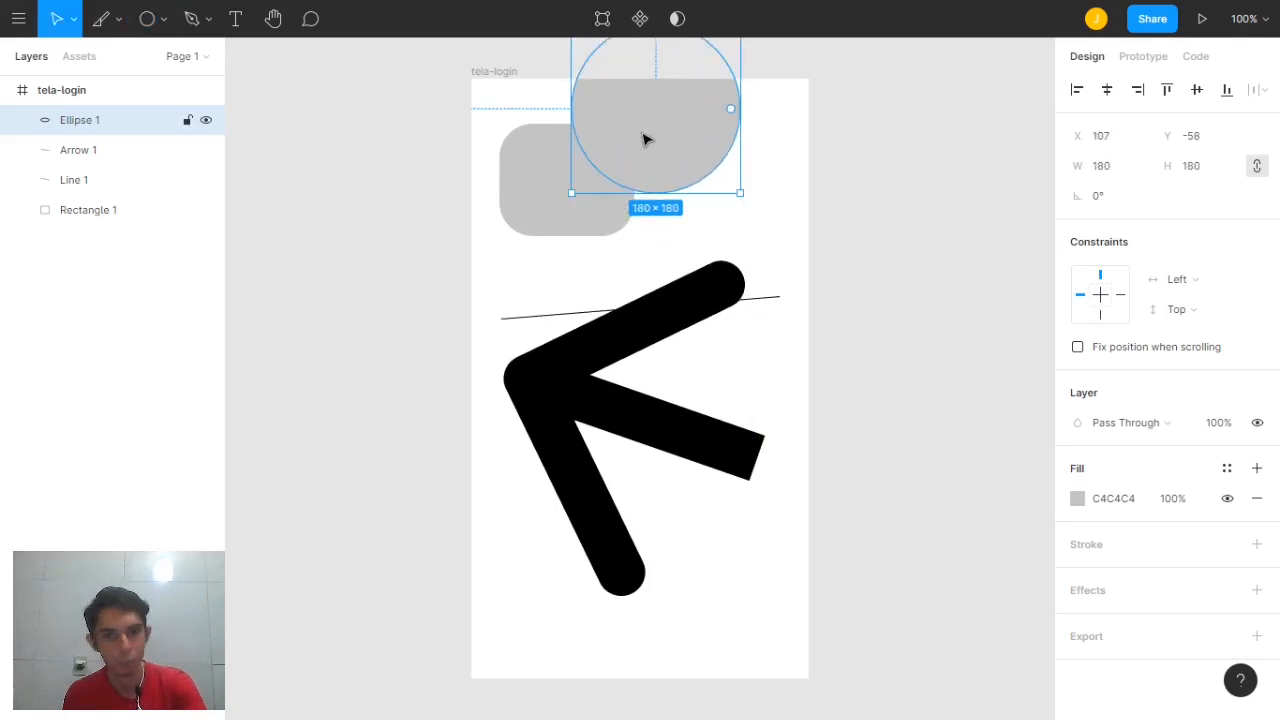
mouse_move(660, 137)
mouse_down()
mouse_move(720, 183)
mouse_move(710, 179)
mouse_up()
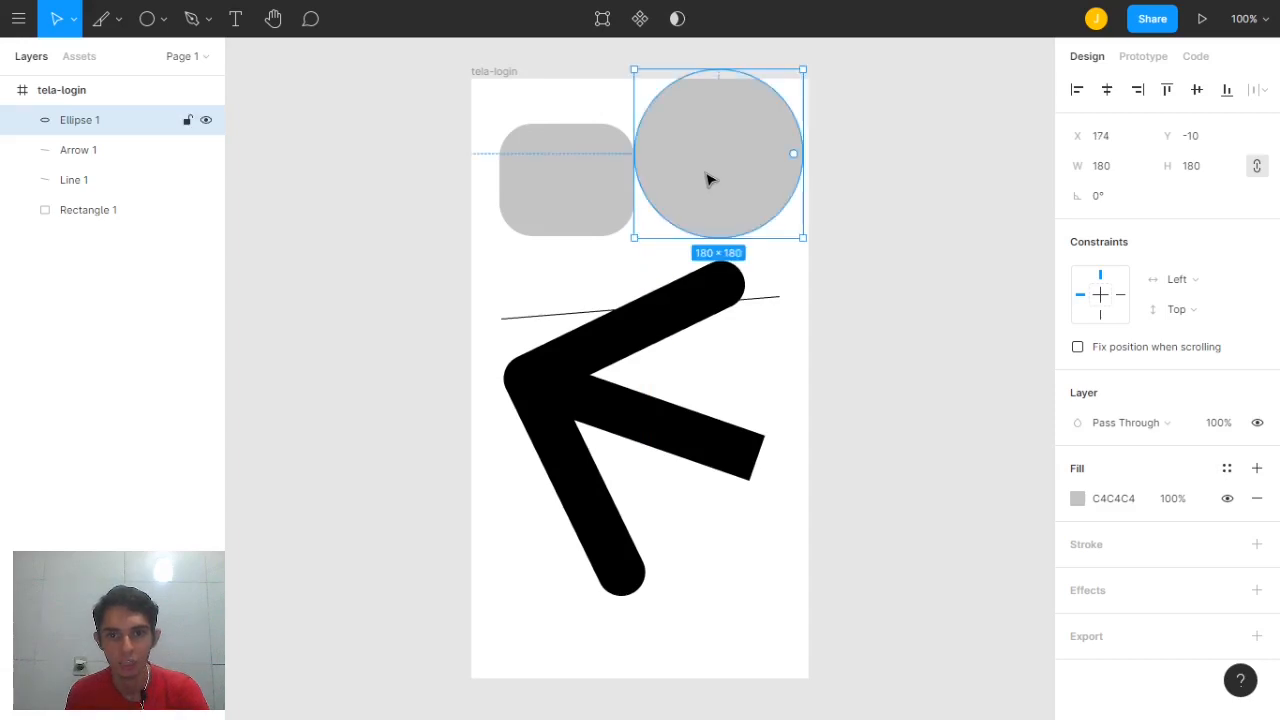
Change Ellipse 1's fill from gray to red C61717
click(1077, 499)
click(1029, 308)
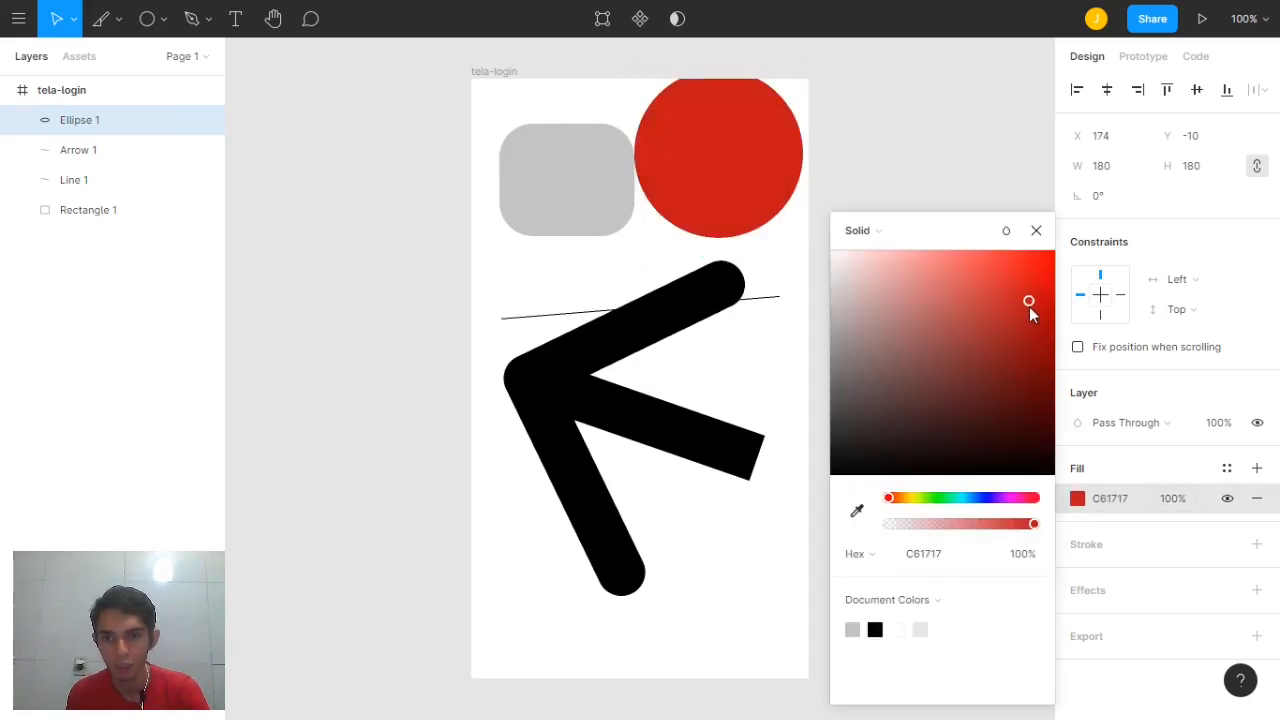
click(1038, 231)
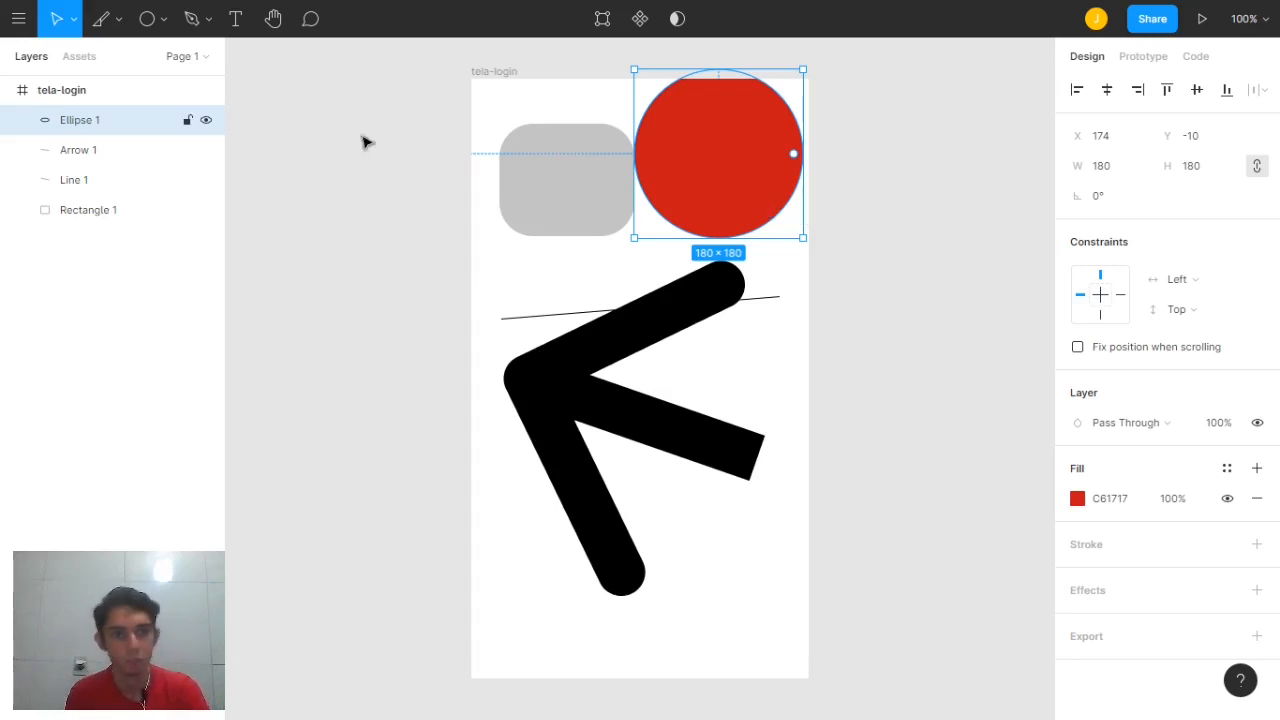
Draw a gray 178 × 178 star over the arrow, give it 7 points, and shift it up-left
click(164, 19)
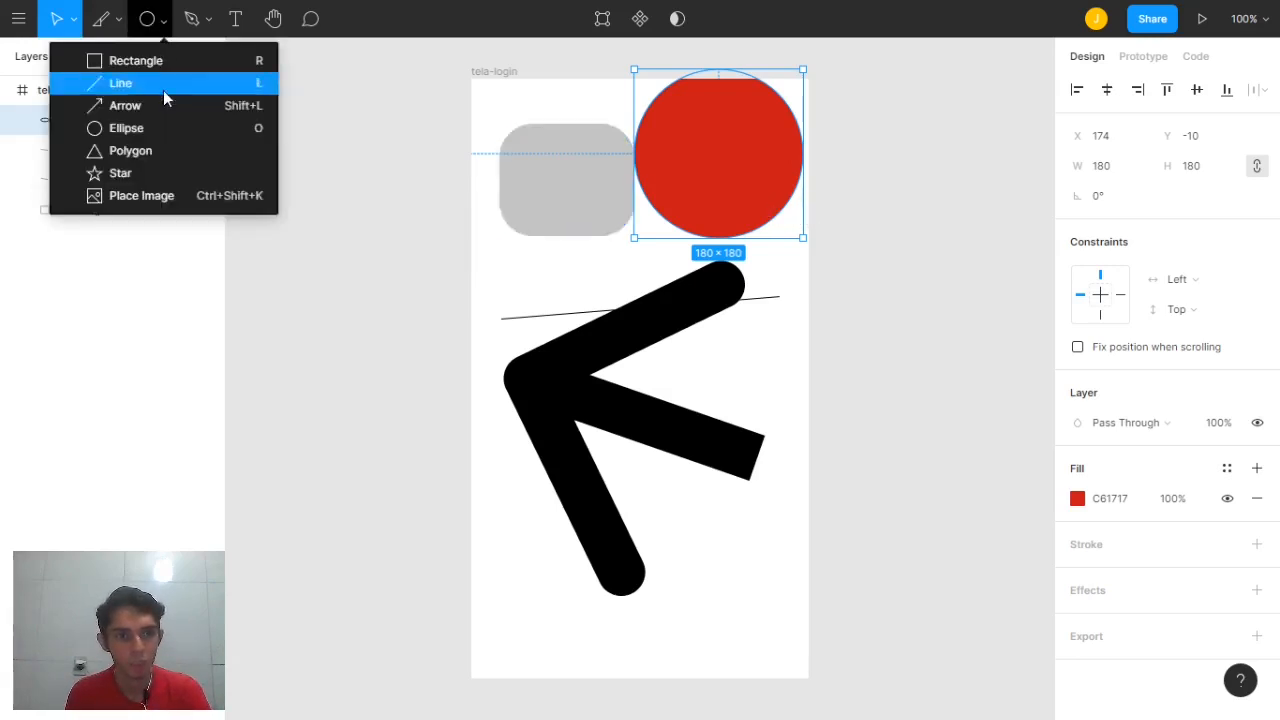
click(151, 173)
mouse_move(528, 226)
mouse_down()
mouse_move(671, 349)
mouse_move(698, 390)
mouse_up()
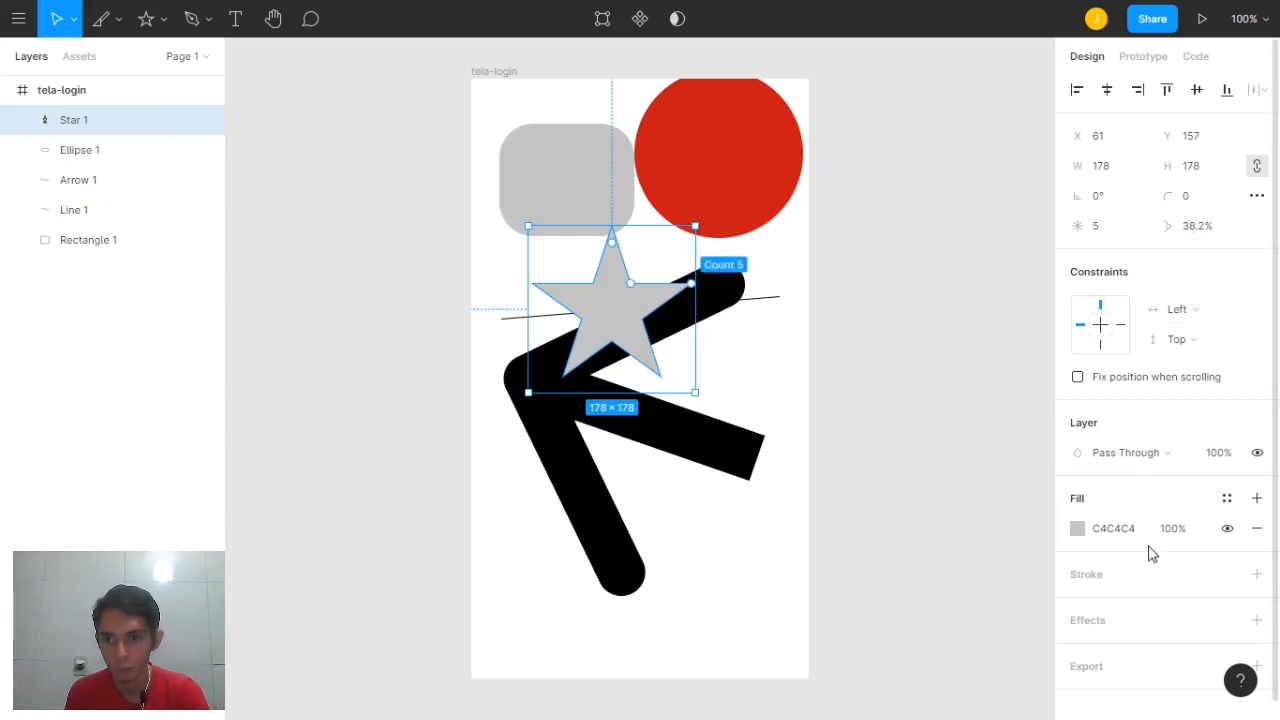
scroll(1181, 554, down, 2)
scroll(1181, 560, down, 1)
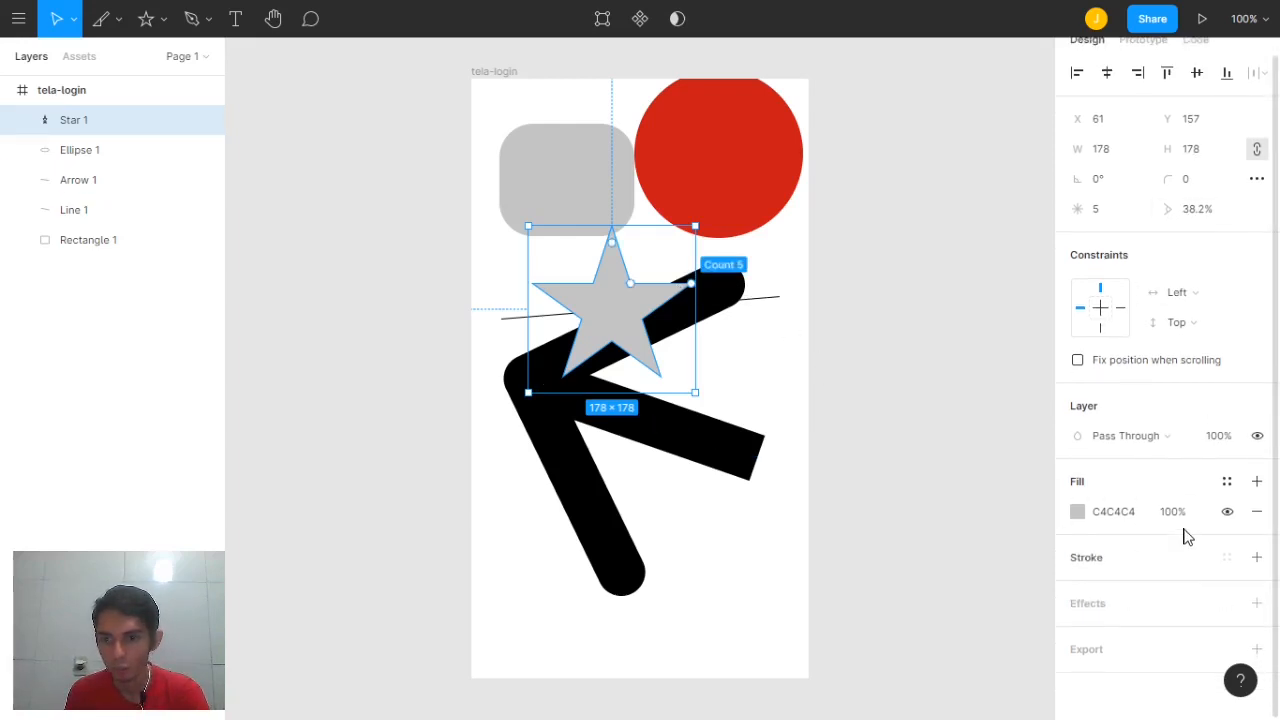
click(1110, 213)
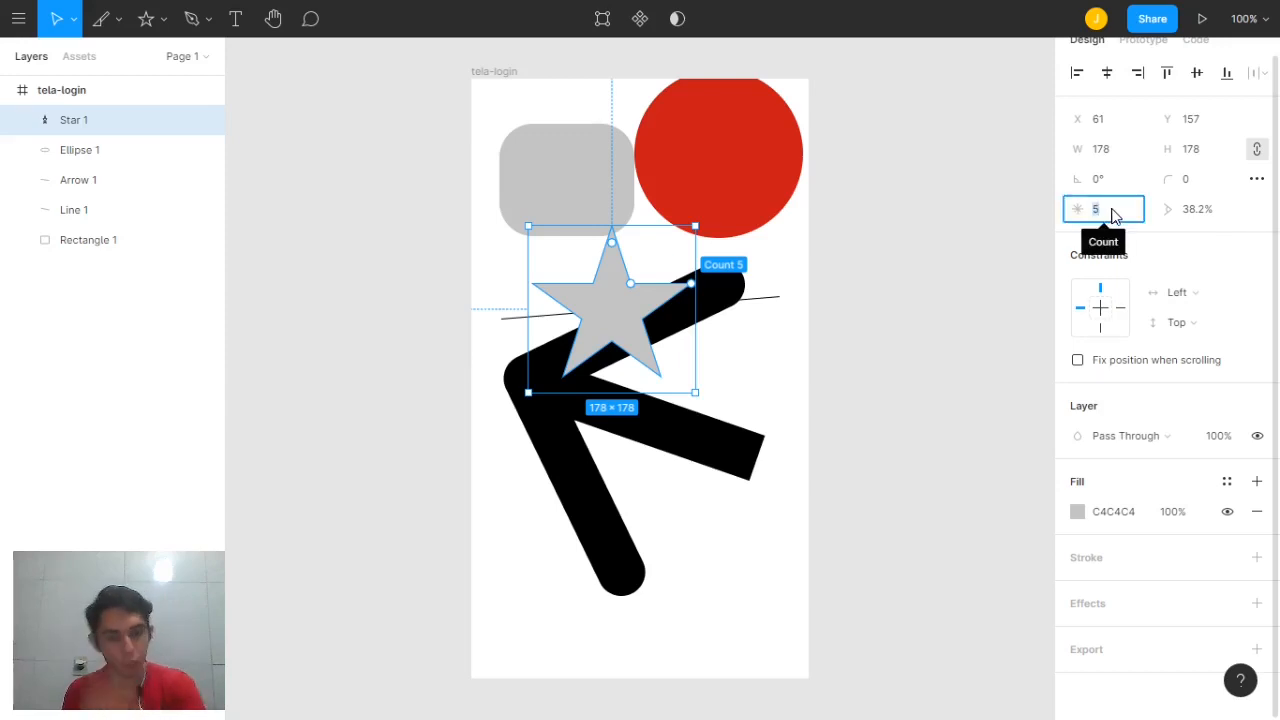
text(7)
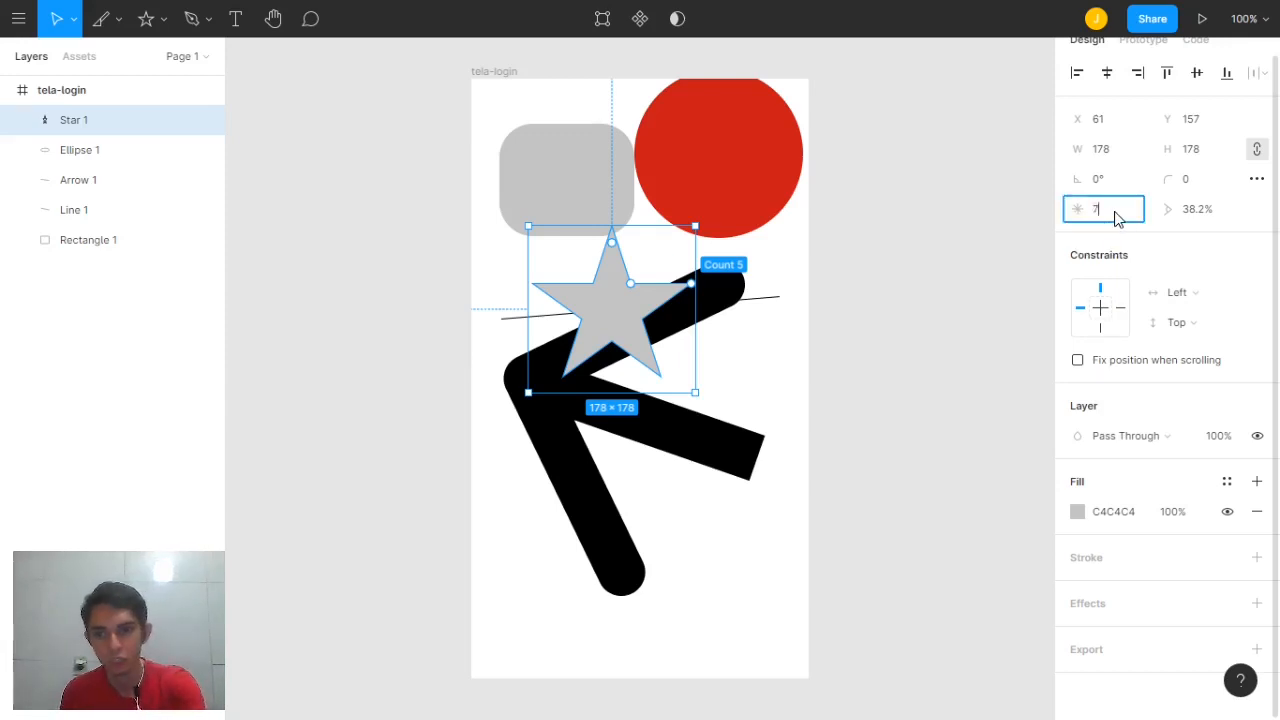
key(Return)
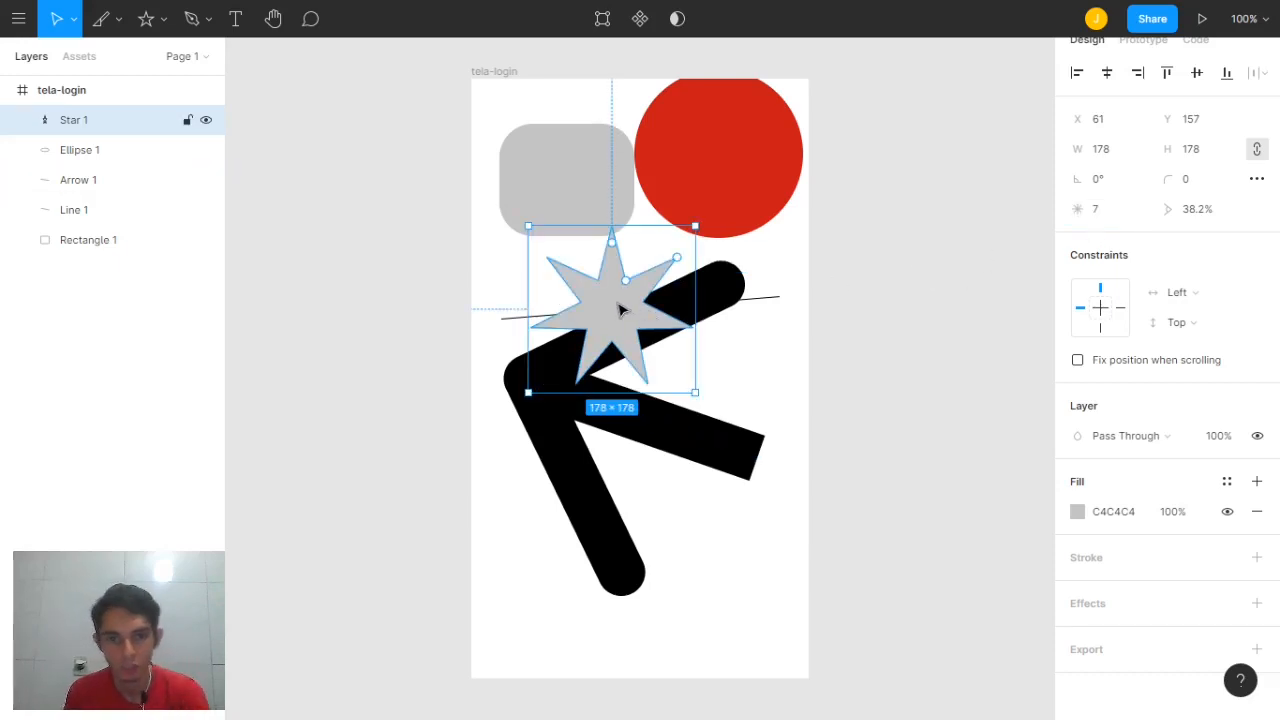
drag(618, 308, 552, 270)
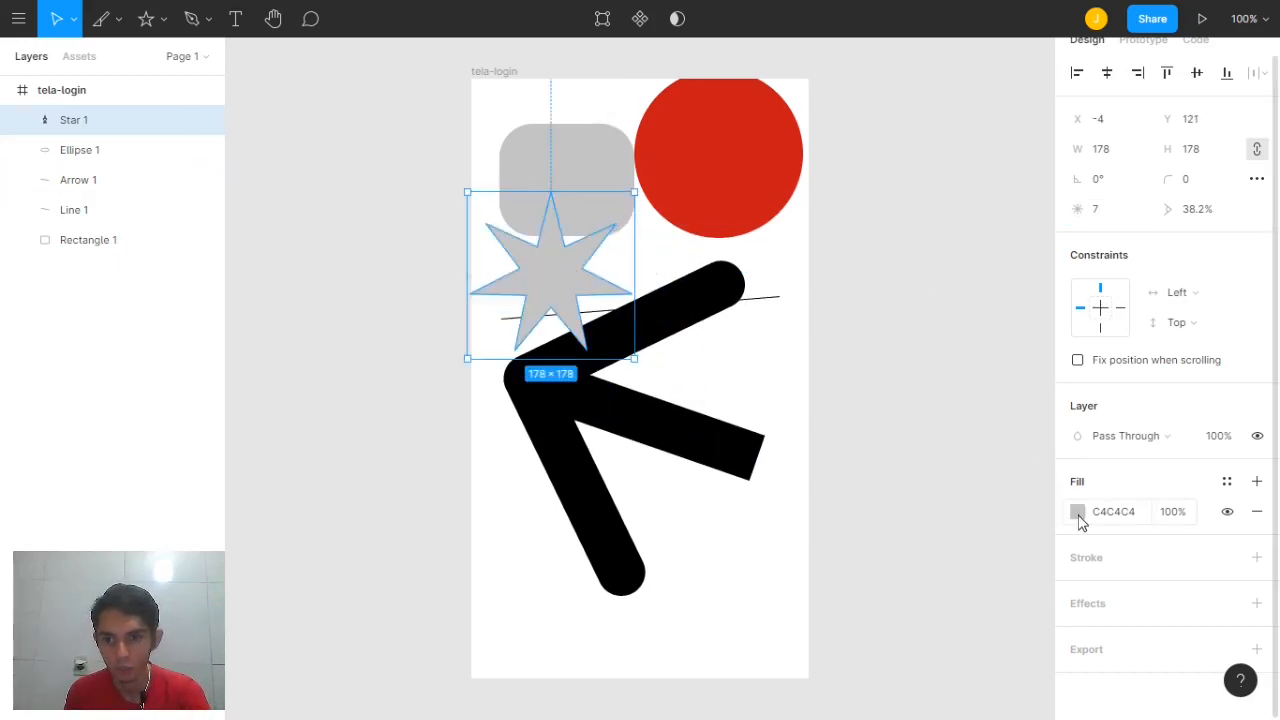
Fill the star blue 381FD1 and nudge it right onto the centre guide
click(1077, 511)
click(989, 497)
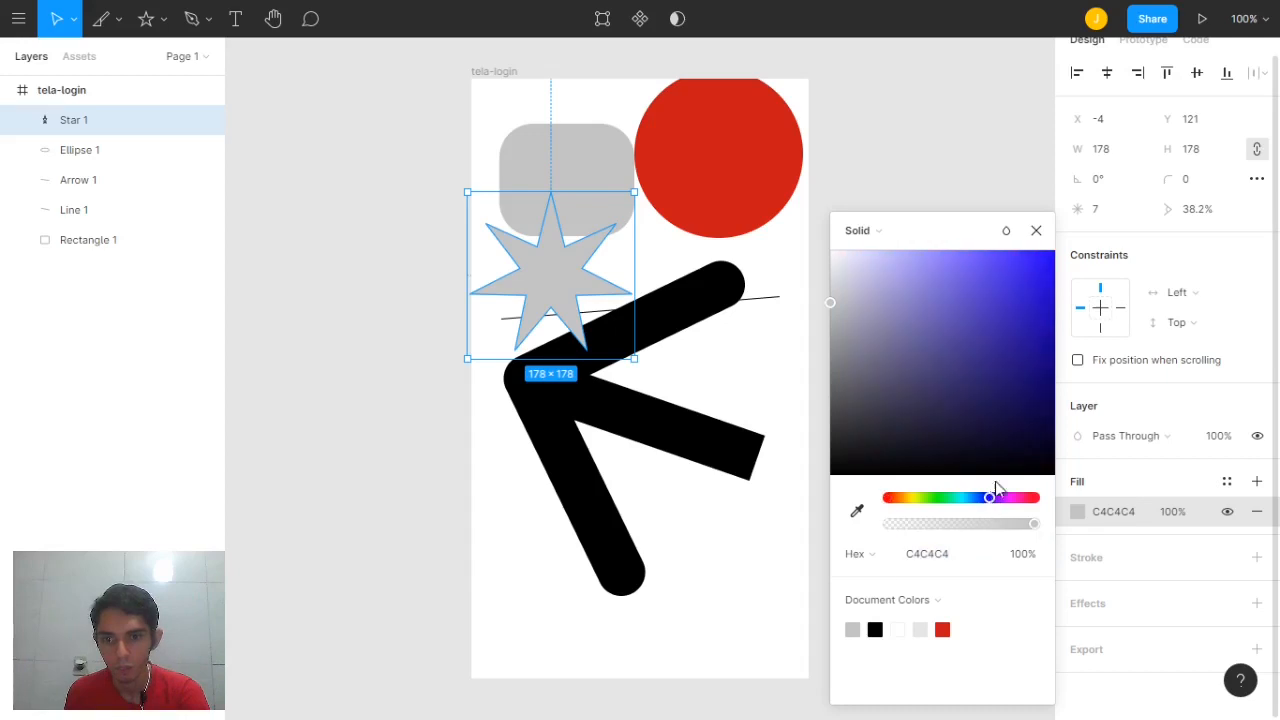
click(1022, 290)
drag(546, 283, 569, 279)
key(Escape)
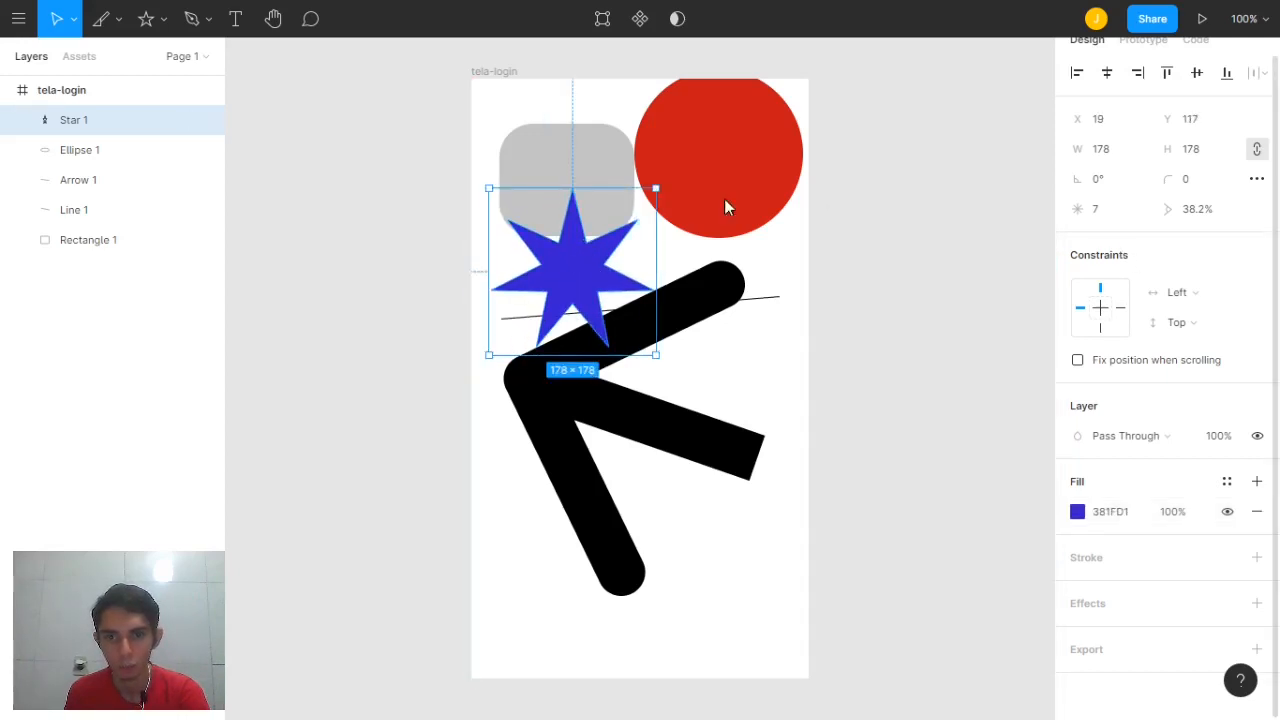
click(163, 20)
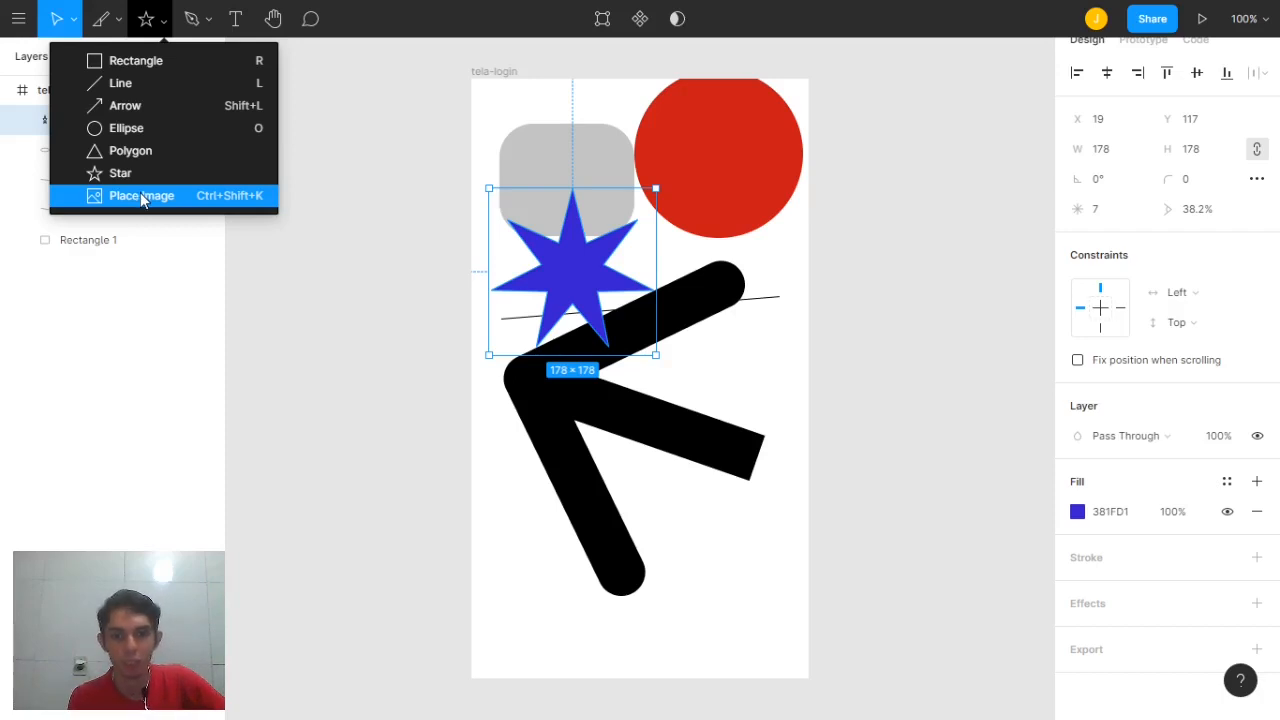
Marquee-select all five shapes in tela-login and delete them
click(734, 380)
drag(824, 618, 530, 197)
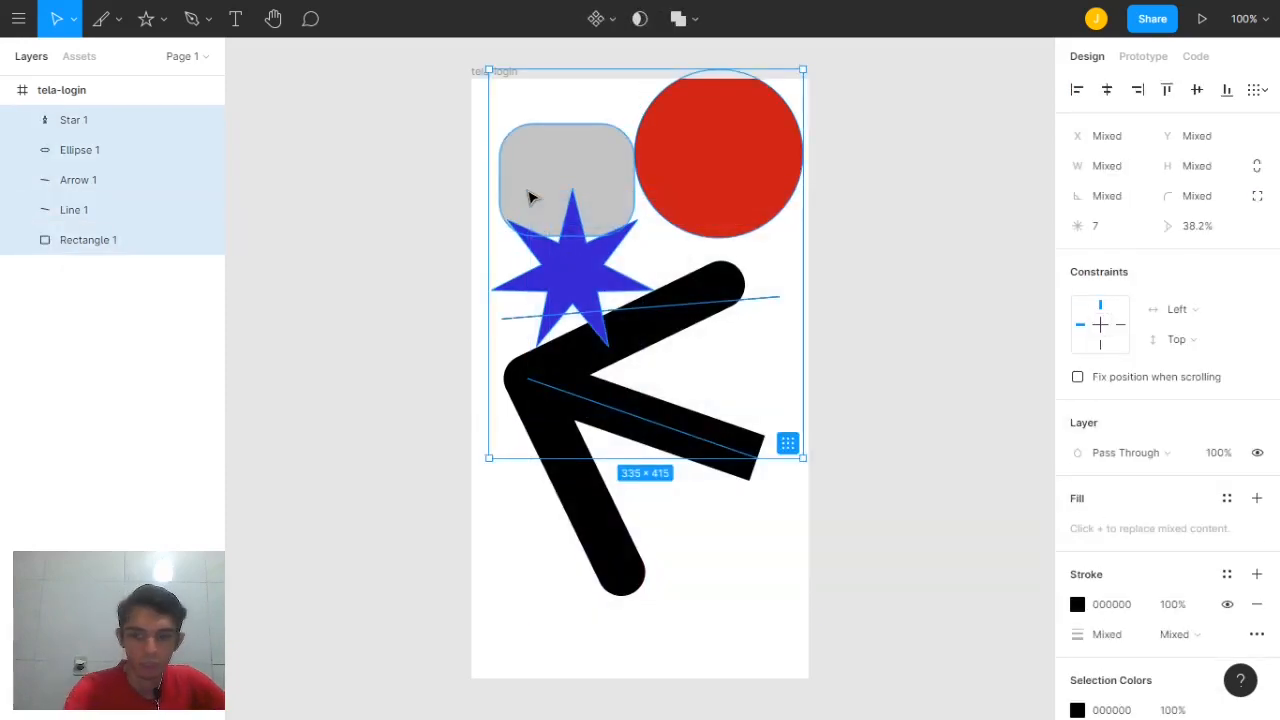
key(Delete)
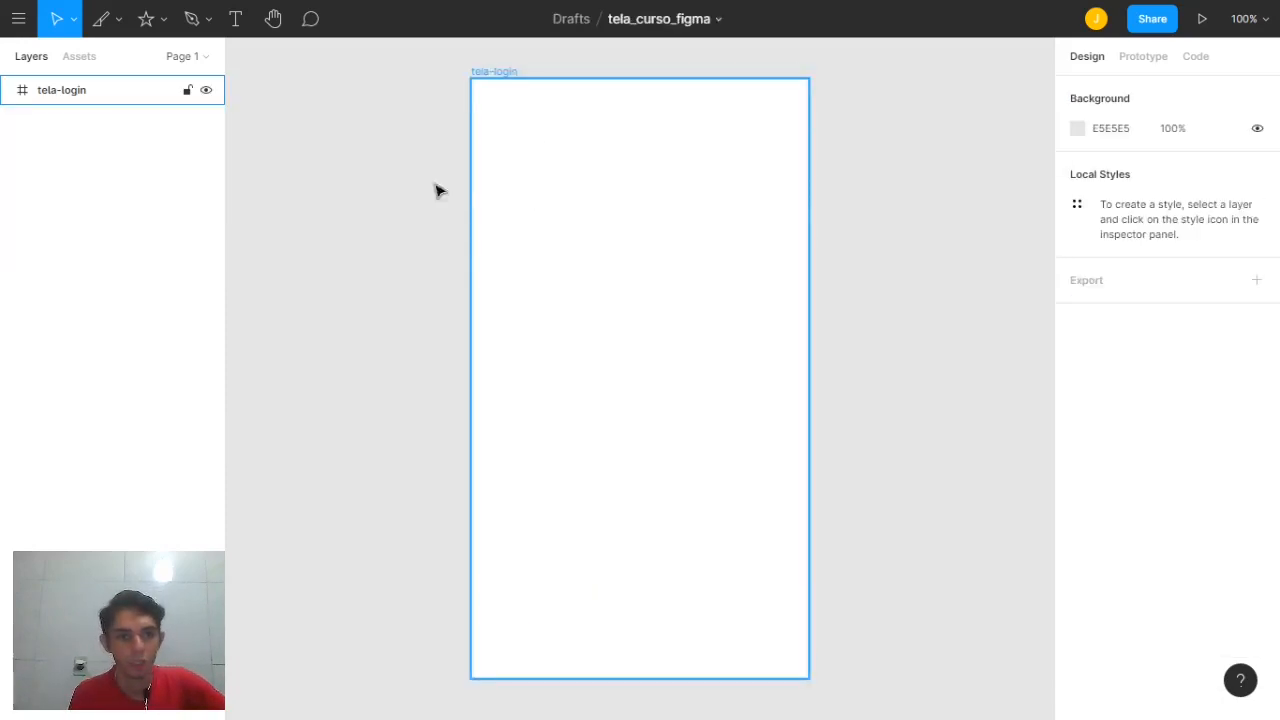
click(200, 26)
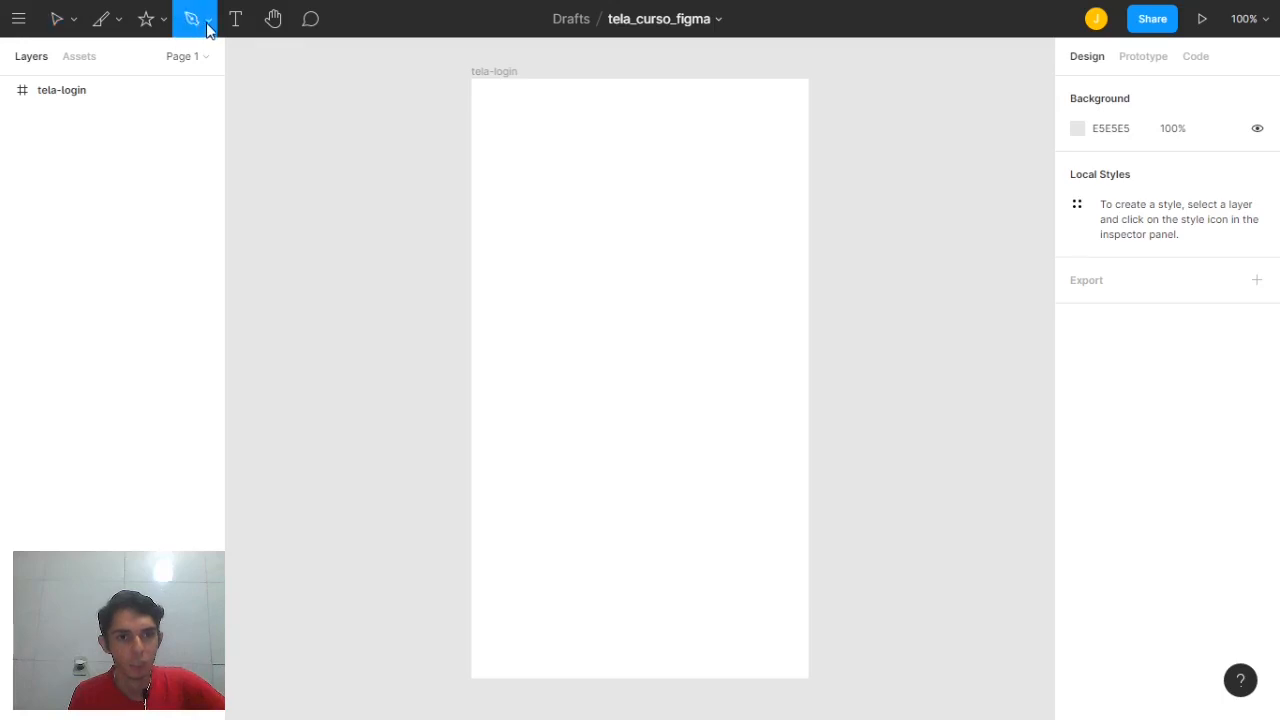
With the Pen, draw a curved hook-shaped outline of seven points and close it at the start
click(208, 22)
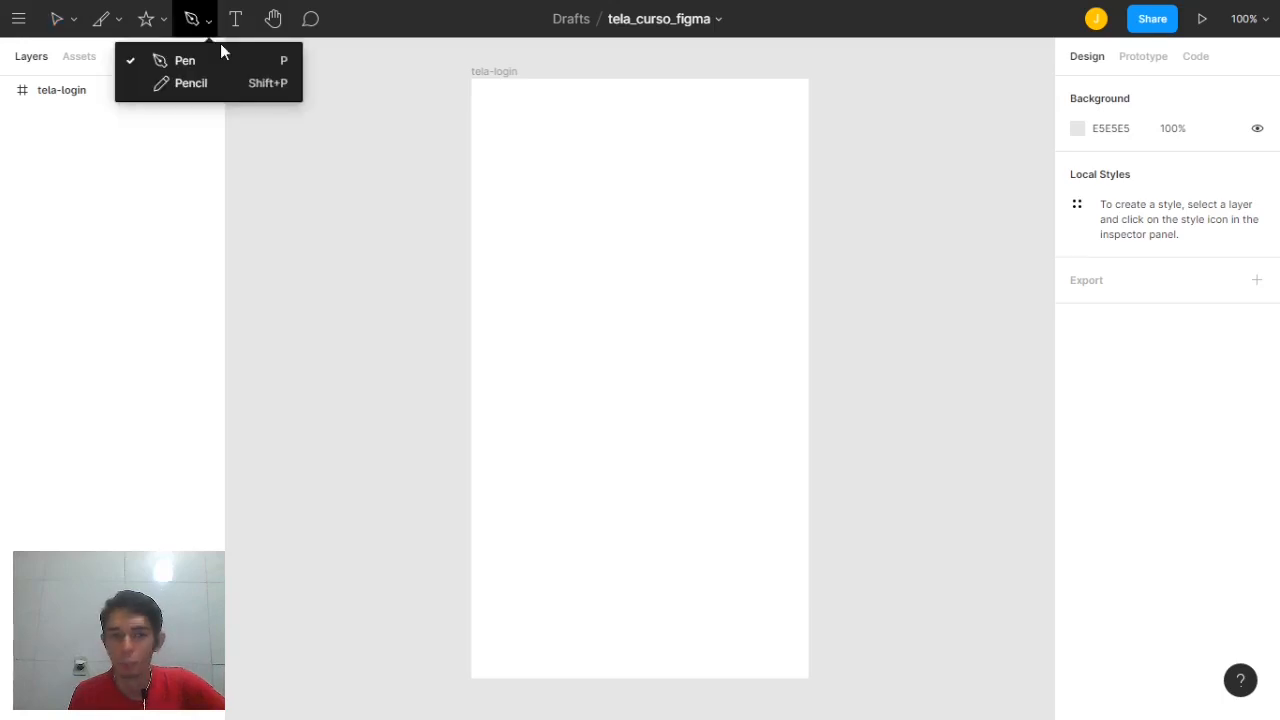
click(216, 60)
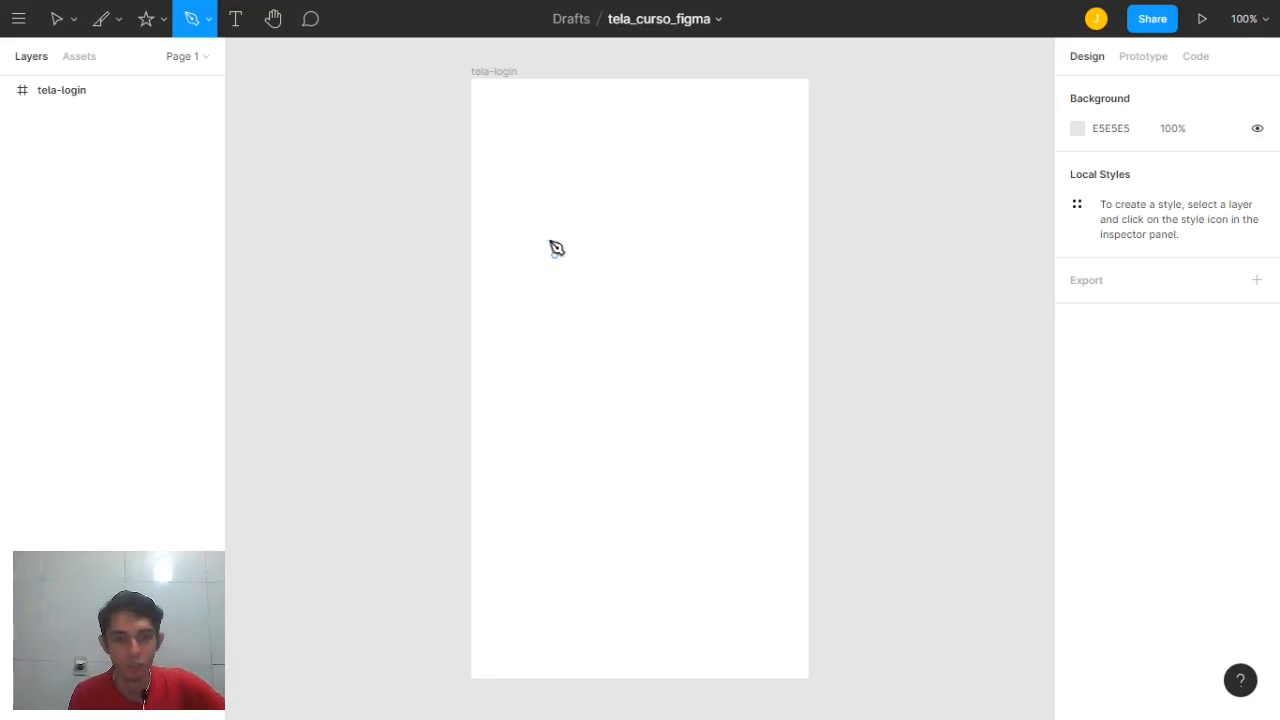
click(528, 133)
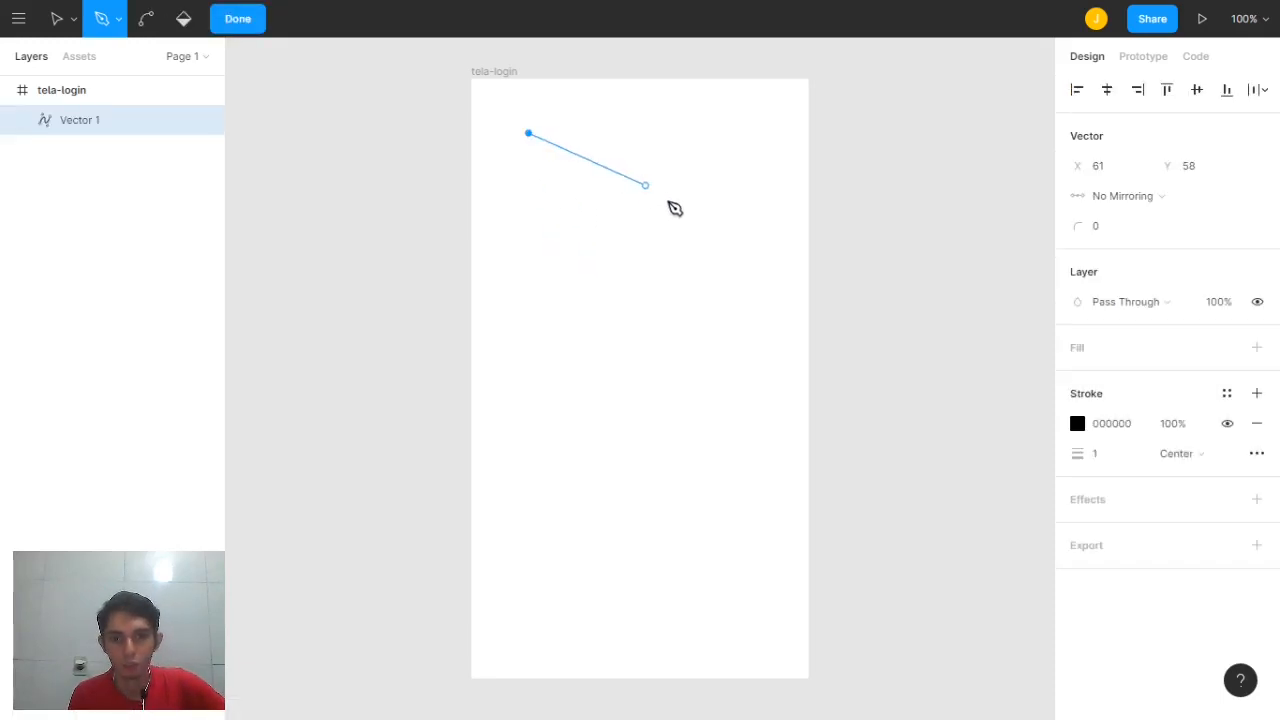
drag(683, 205, 717, 304)
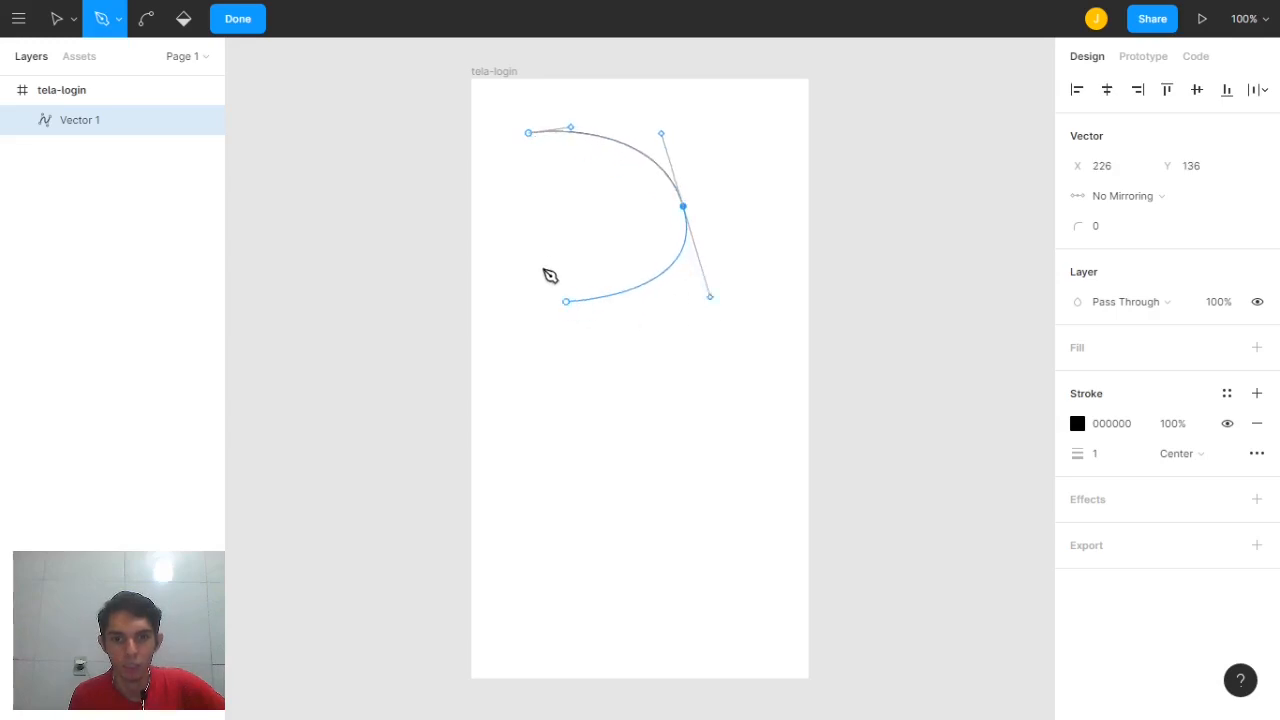
drag(540, 256, 517, 201)
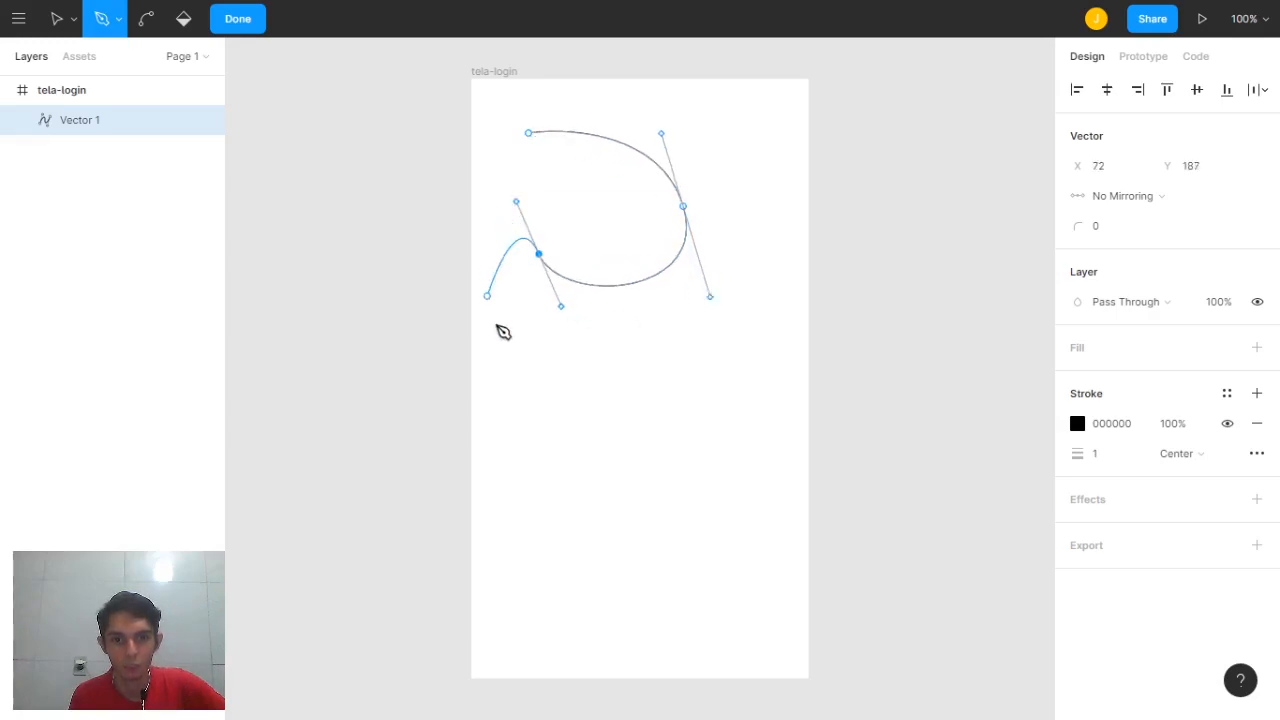
drag(505, 349, 528, 411)
drag(737, 366, 770, 307)
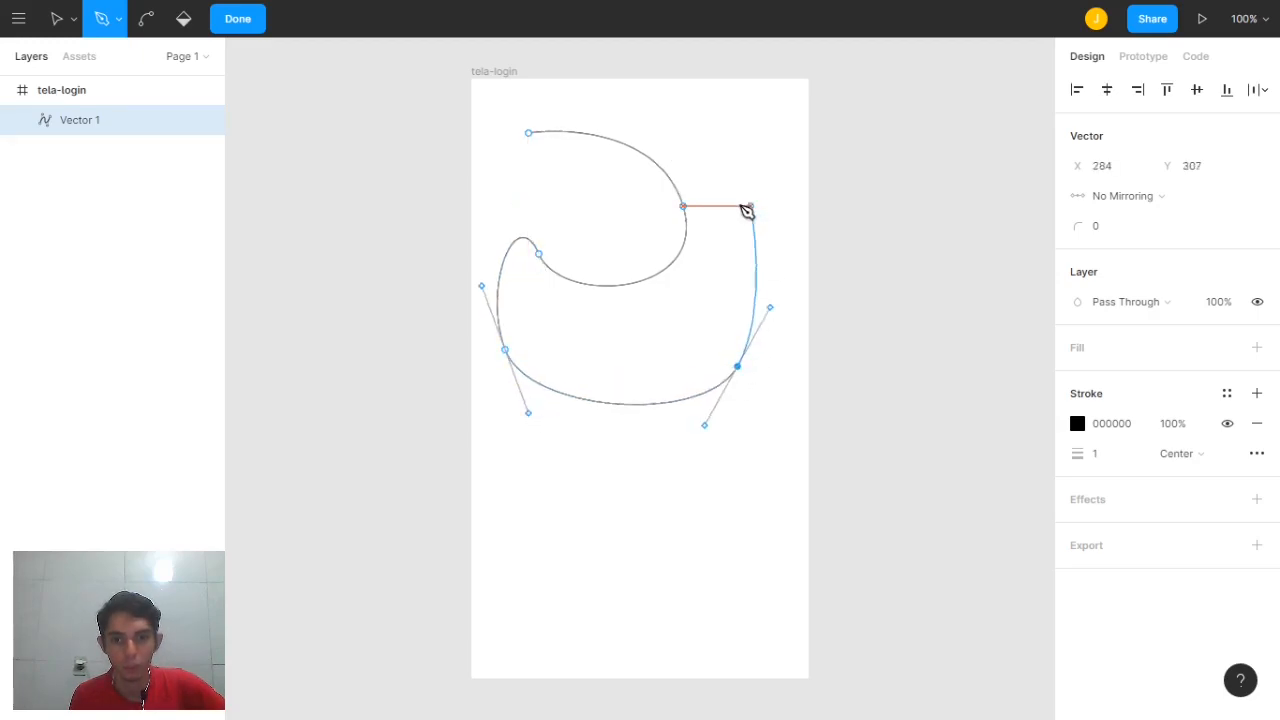
drag(737, 206, 727, 184)
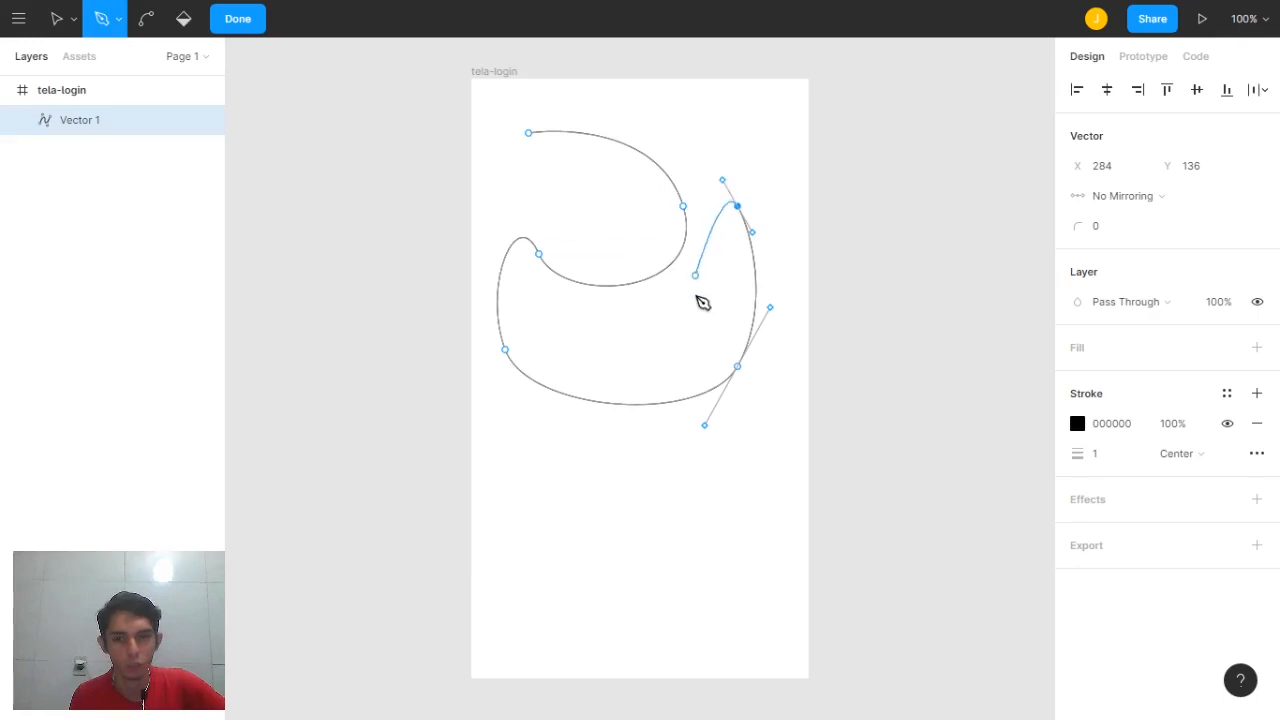
drag(639, 127, 514, 143)
click(505, 139)
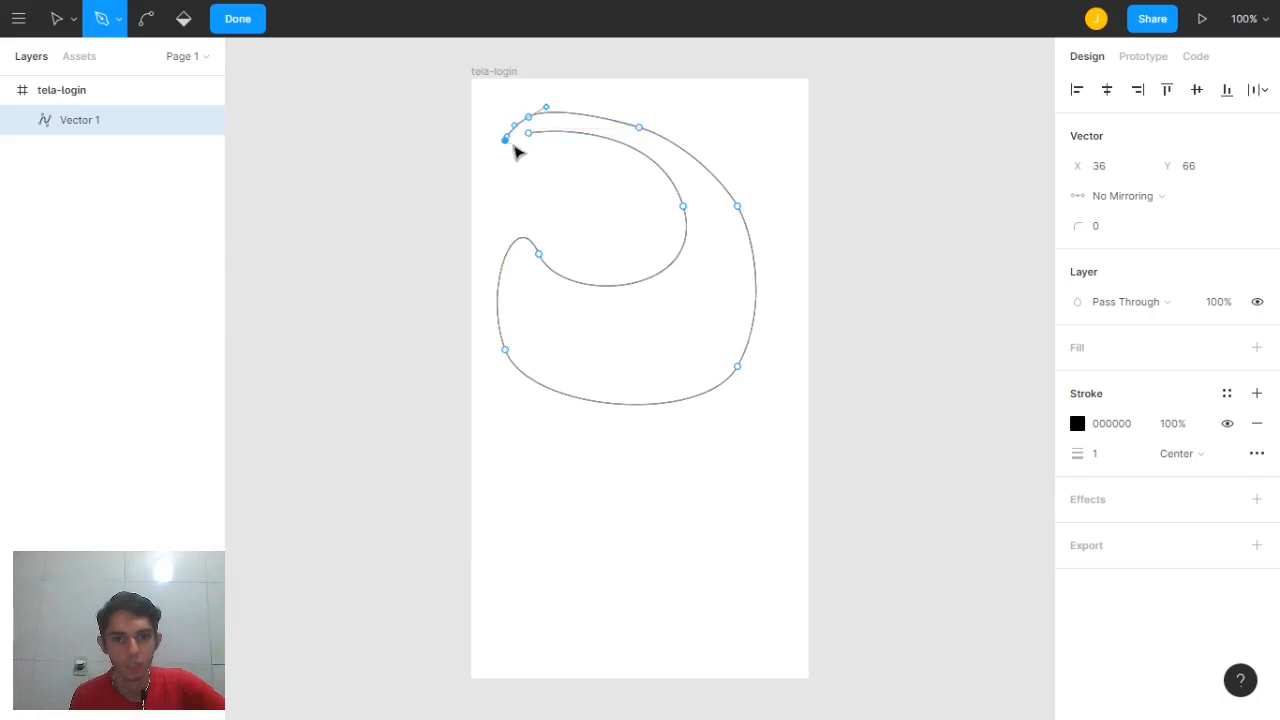
click(529, 134)
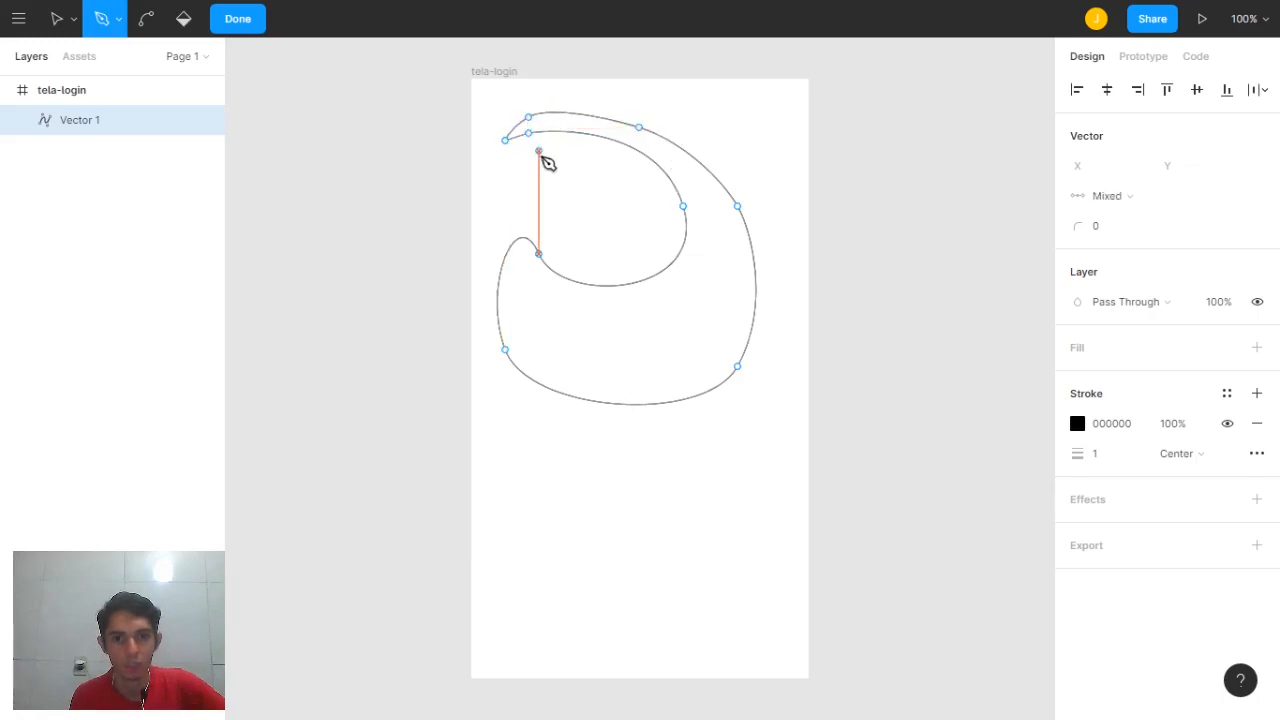
Finish editing Vector 1 and give it a gray C4C4C4 fill
click(246, 22)
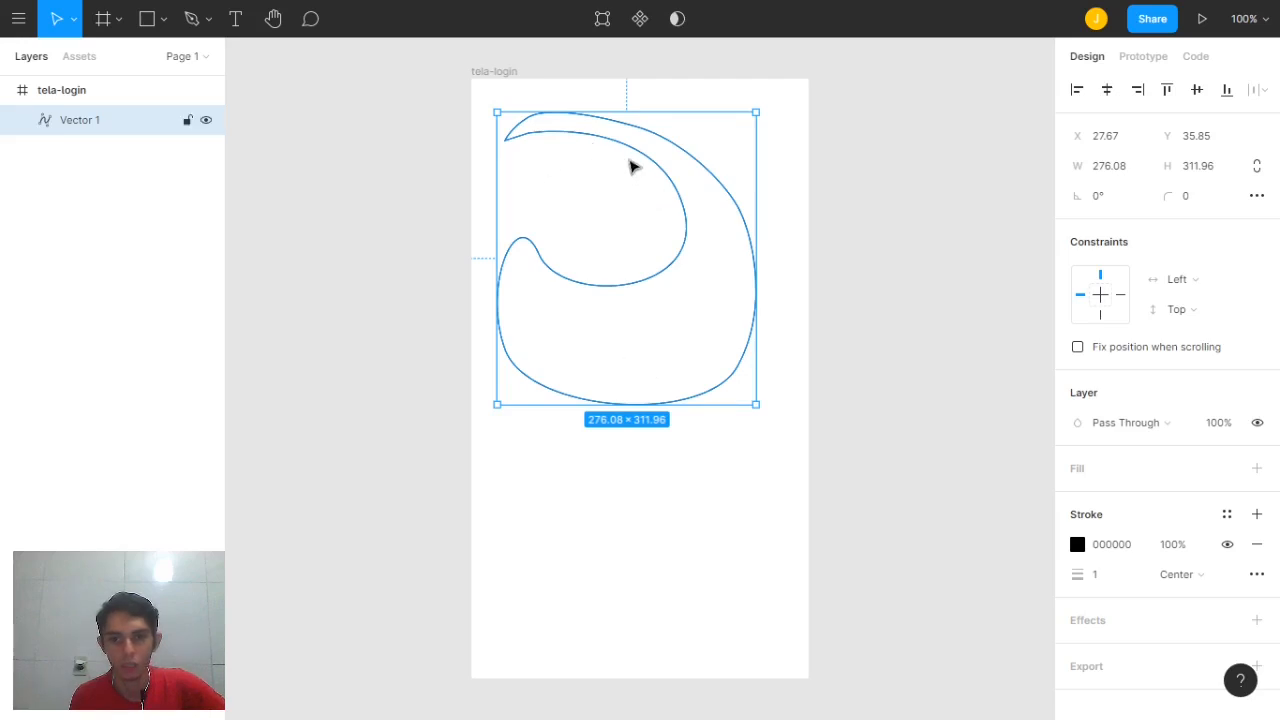
click(1257, 469)
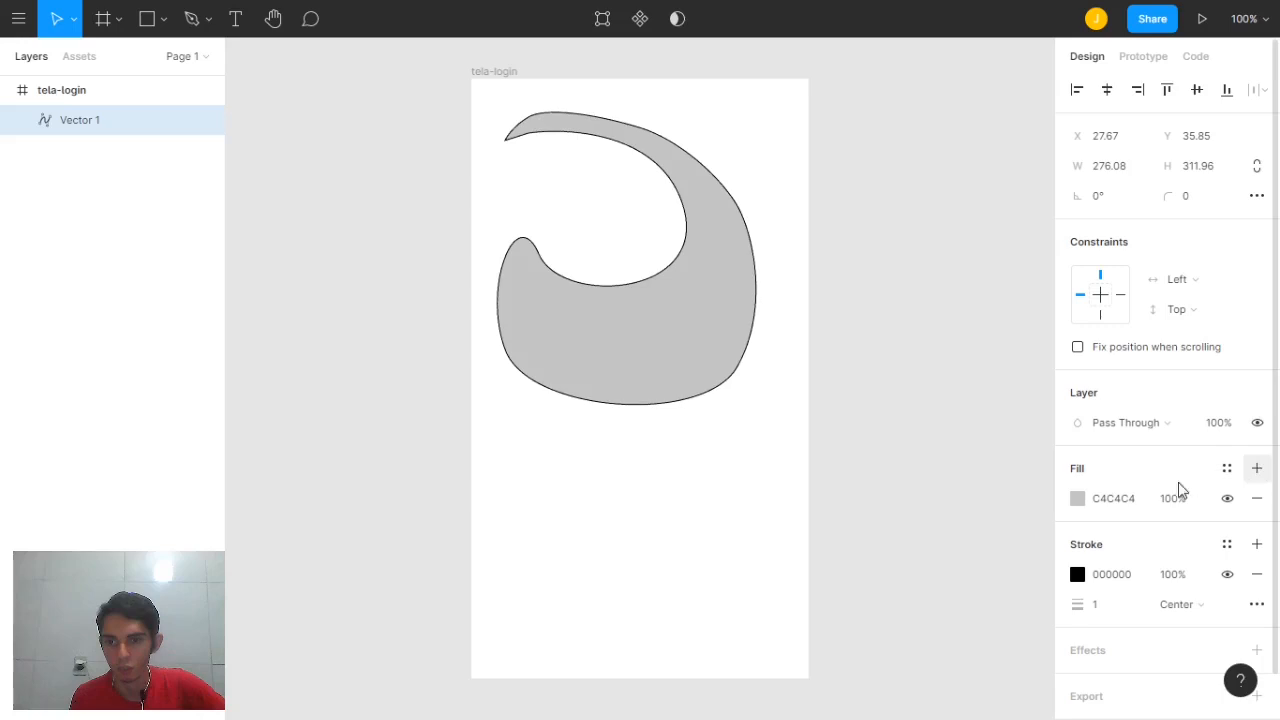
Change Vector 1's fill to red E31111
click(1077, 498)
drag(1039, 366, 1037, 276)
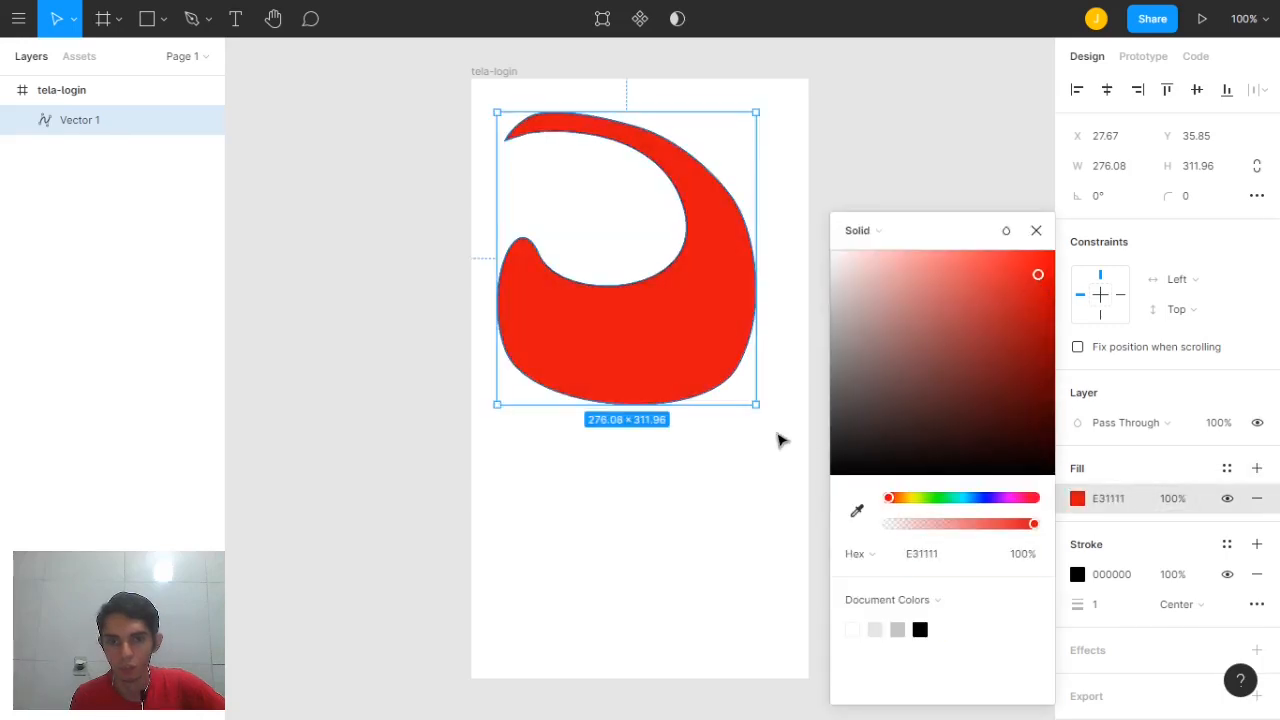
click(766, 366)
click(720, 342)
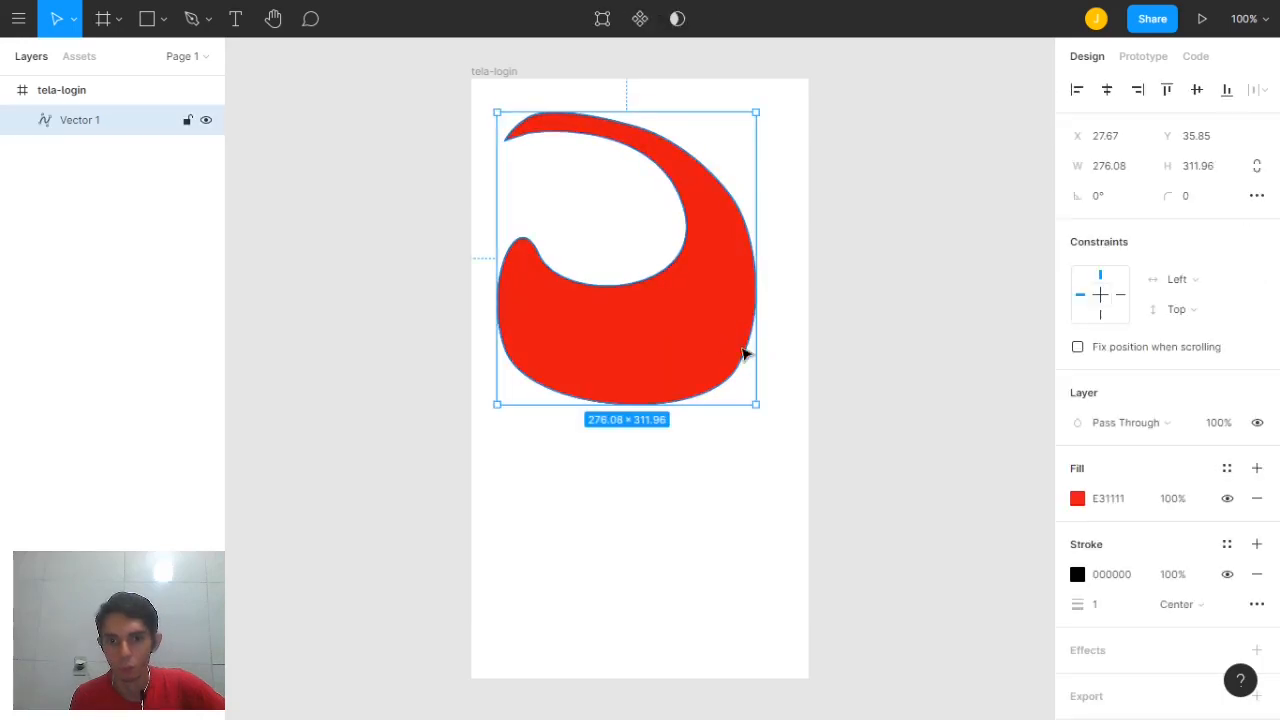
Give the shape a green 19BF16 stroke of weight 7 and move it to X 42, Y 84
click(1078, 576)
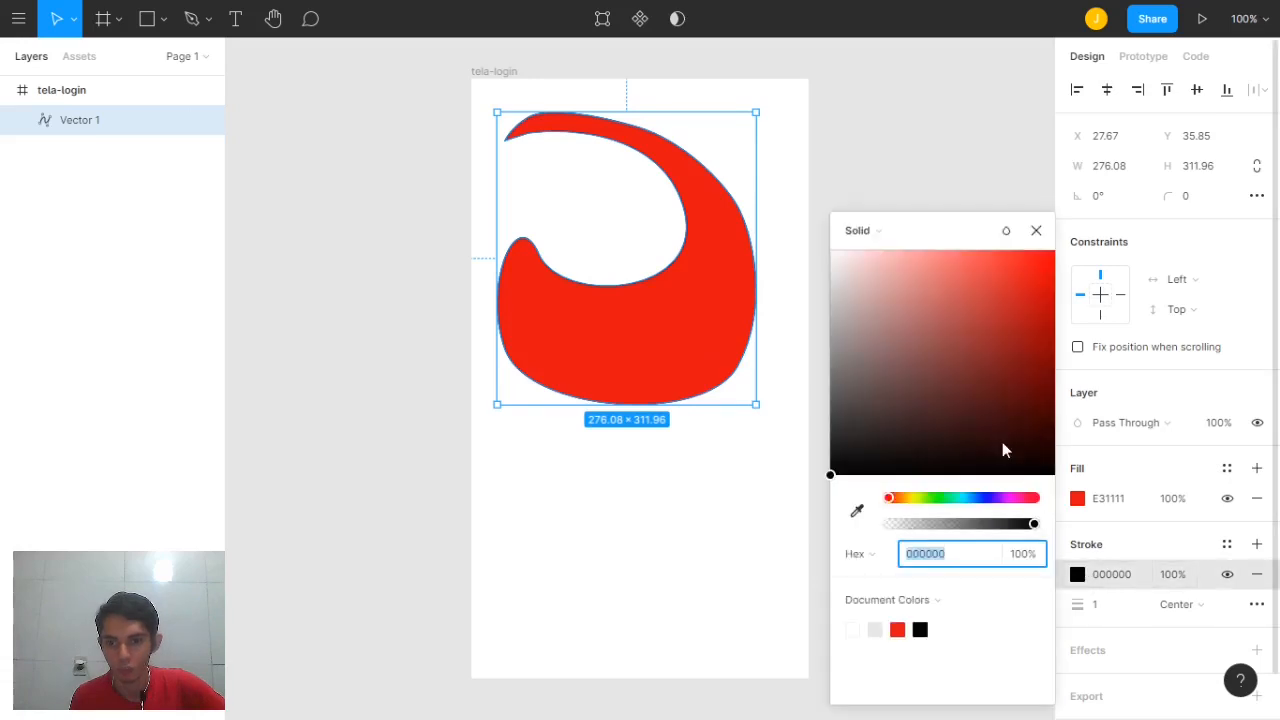
click(936, 498)
click(1030, 310)
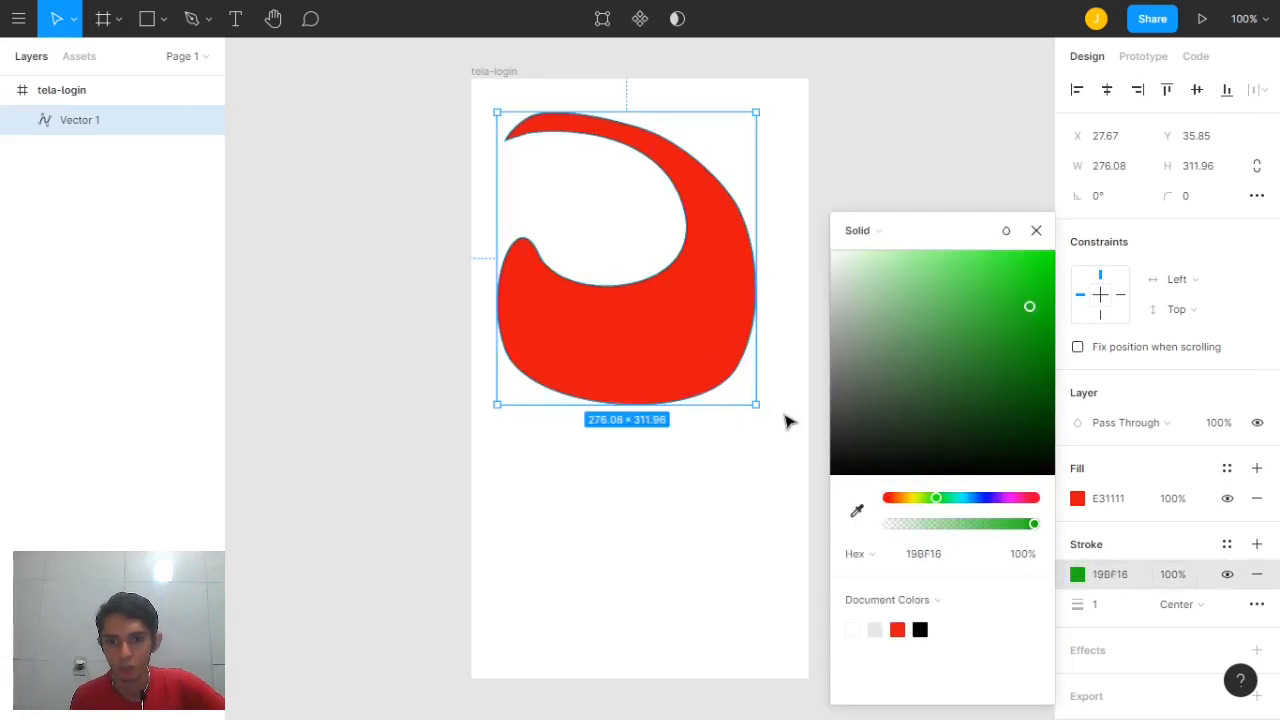
click(787, 421)
click(706, 343)
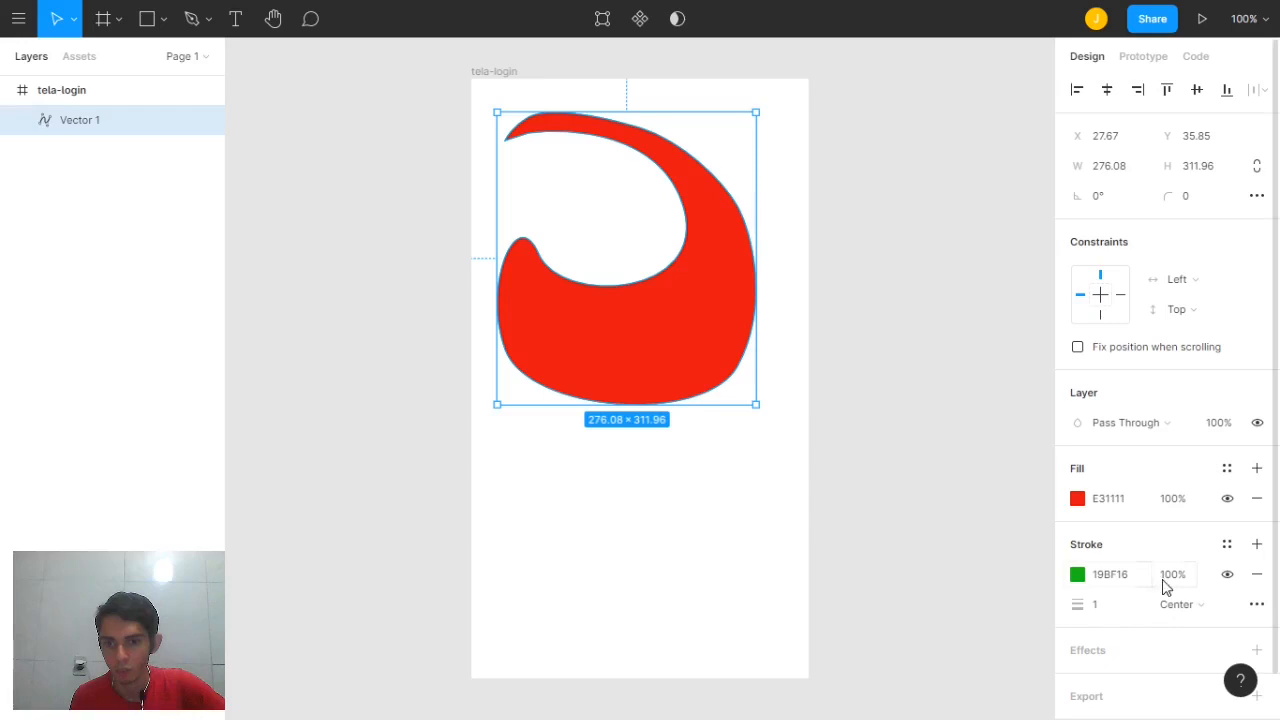
click(1110, 611)
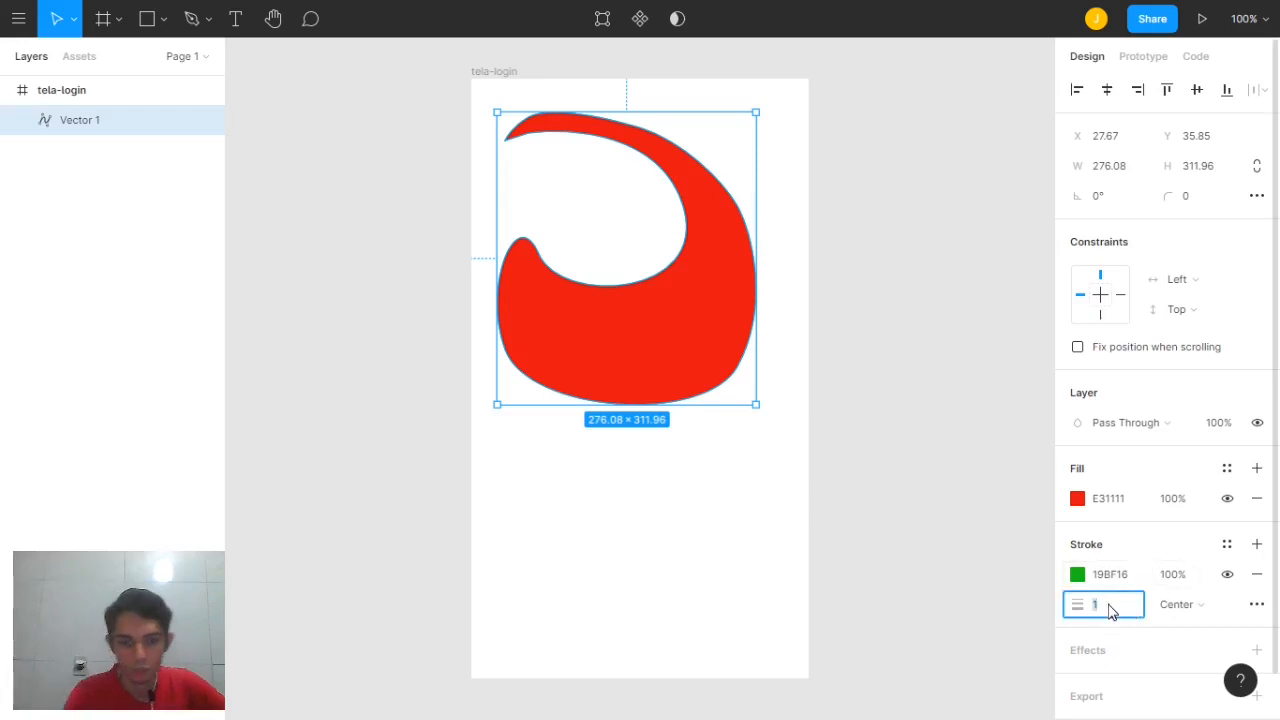
key(Return)
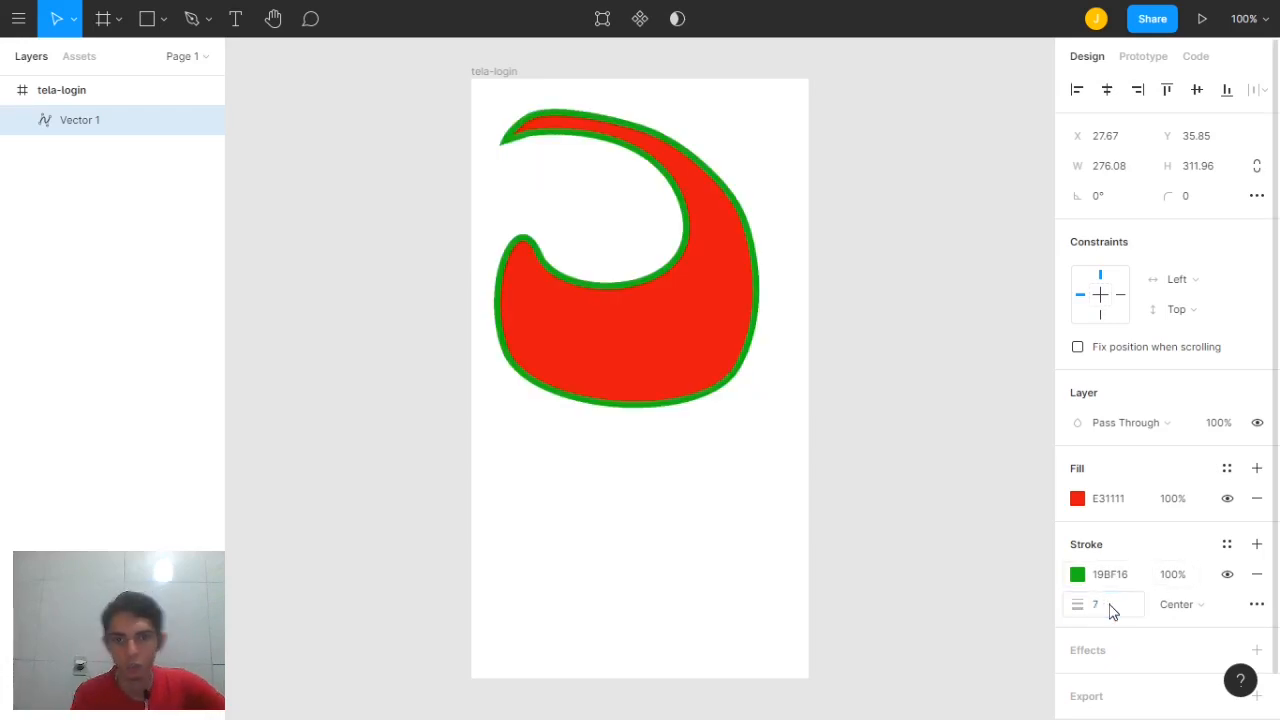
click(686, 351)
drag(686, 351, 700, 397)
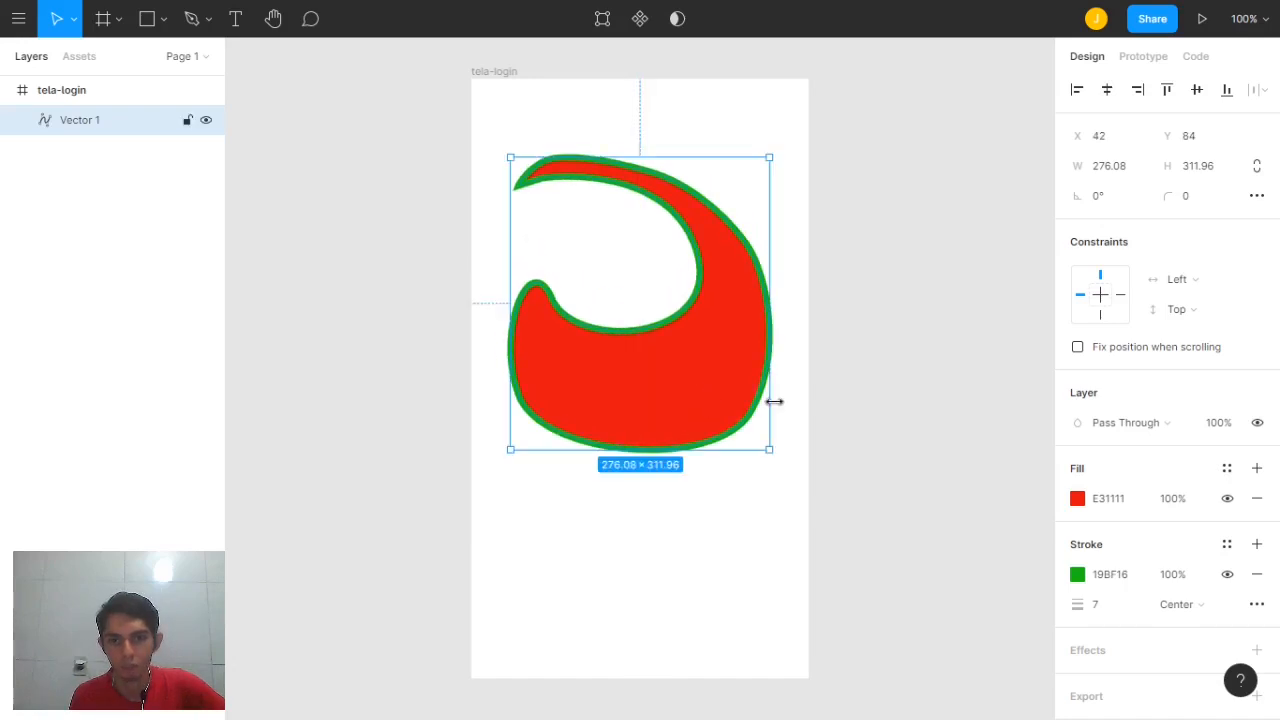
Select the red vector shape and delete it
click(541, 214)
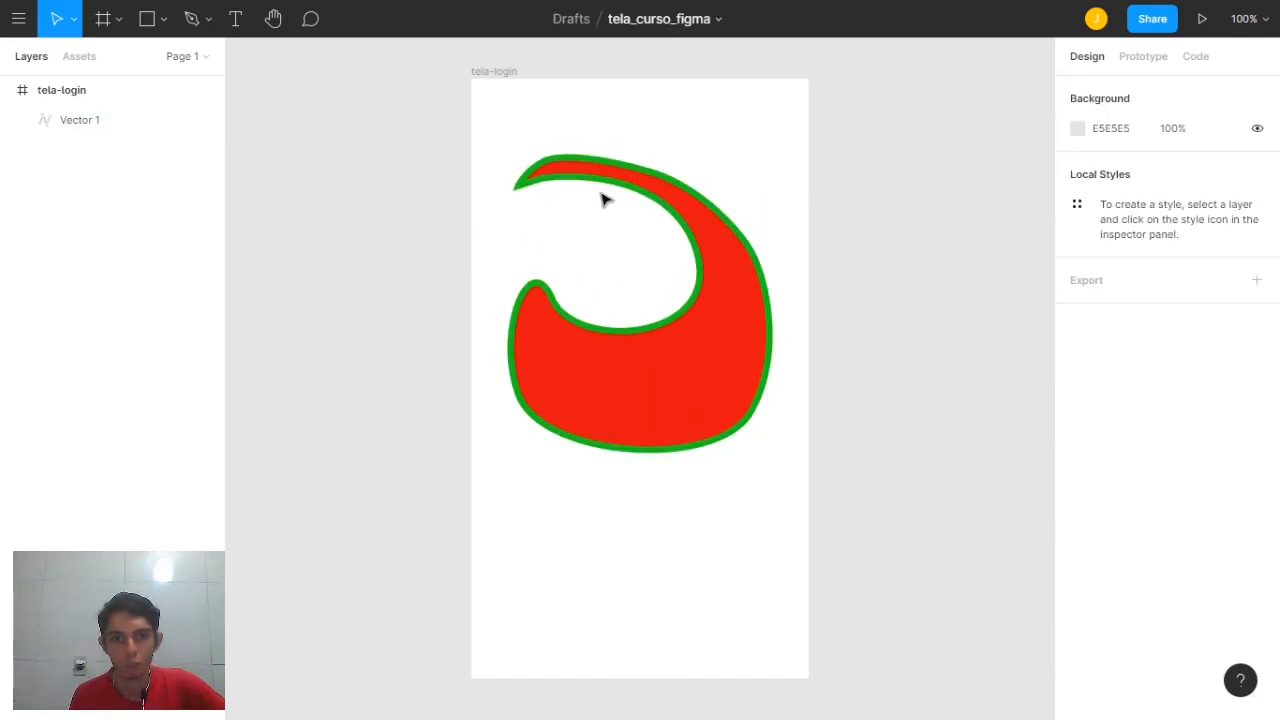
click(613, 393)
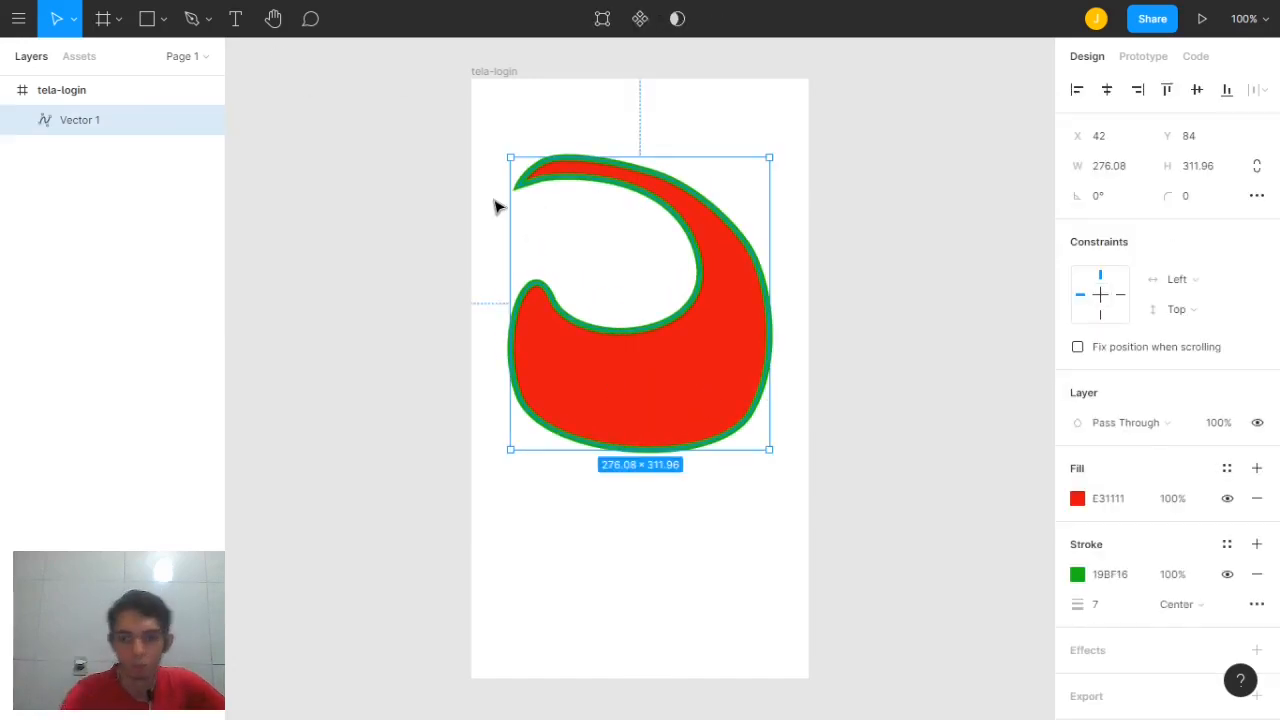
key(Delete)
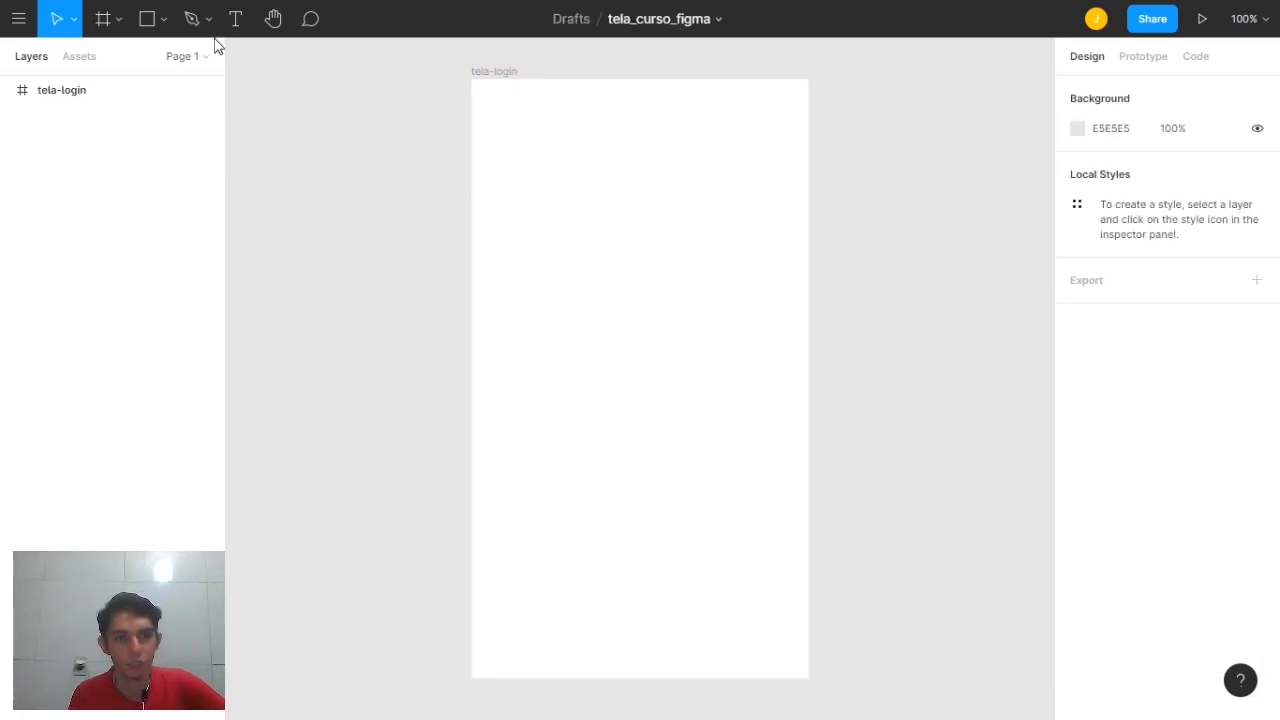
click(211, 22)
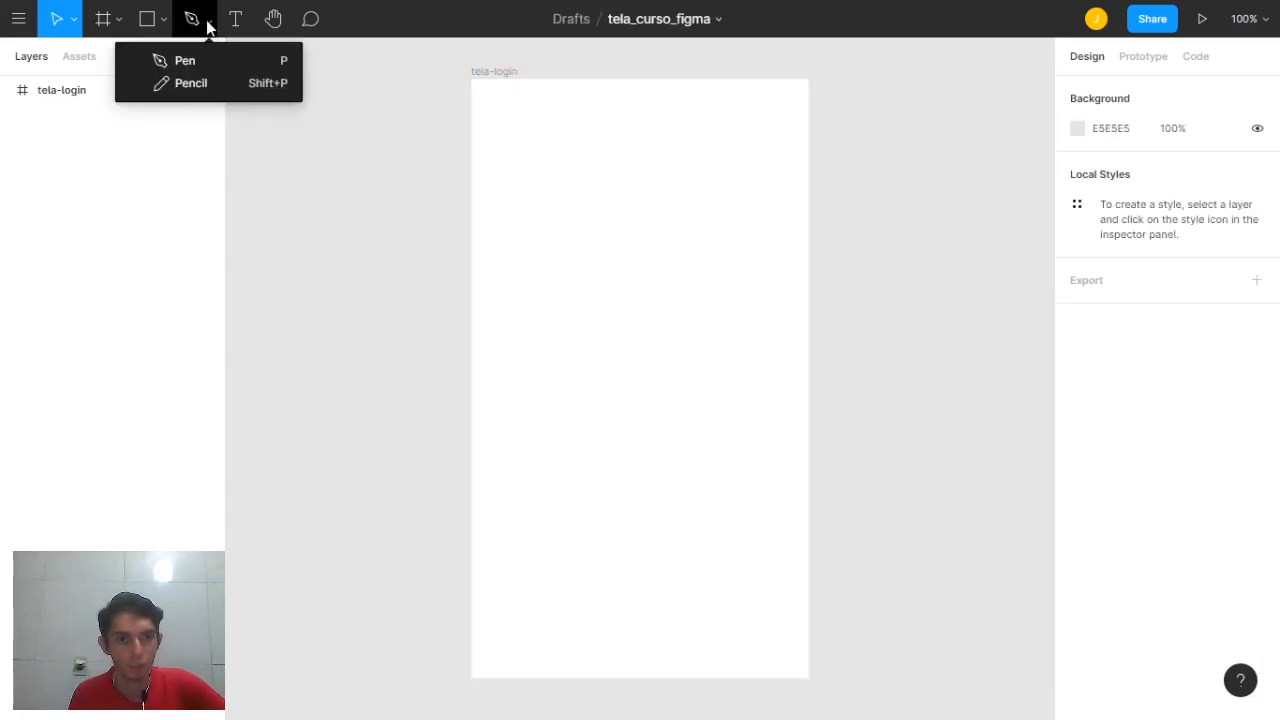
click(205, 84)
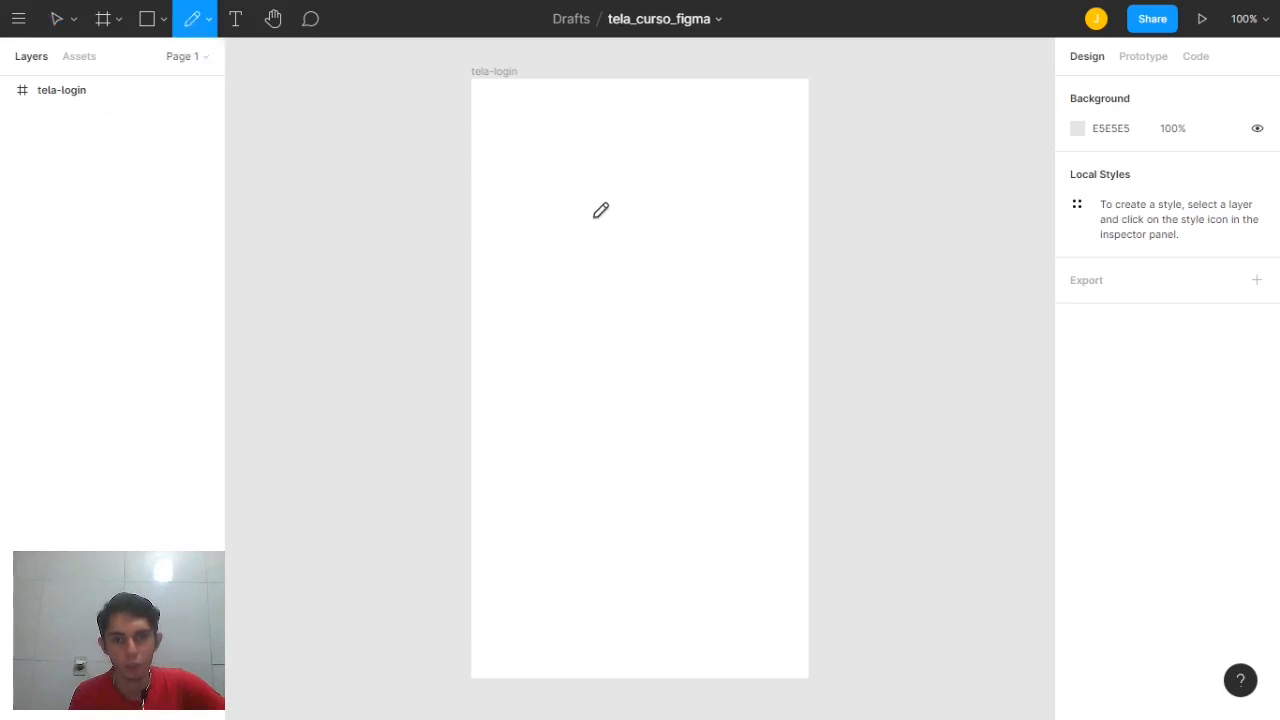
mouse_move(584, 258)
mouse_down()
mouse_move(584, 218)
mouse_move(550, 192)
mouse_move(565, 162)
mouse_move(655, 183)
mouse_move(700, 221)
mouse_move(720, 285)
mouse_move(601, 377)
mouse_move(510, 268)
mouse_move(588, 257)
mouse_up()
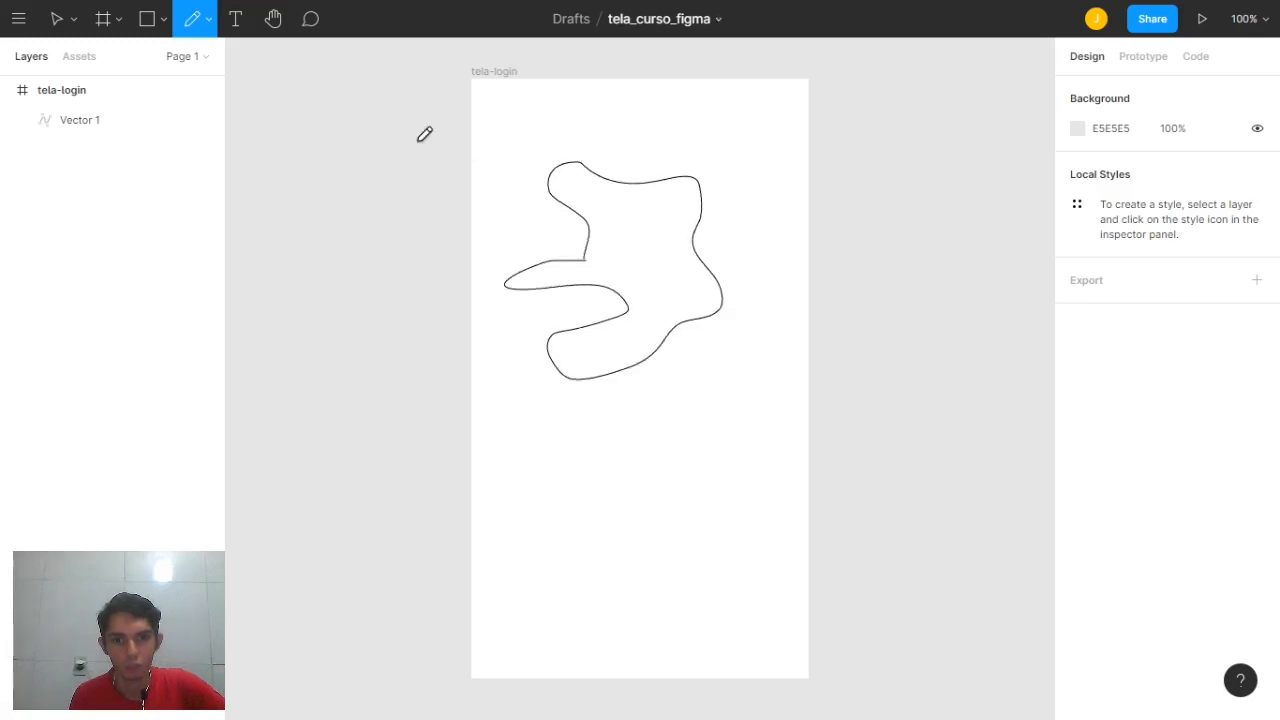
click(57, 18)
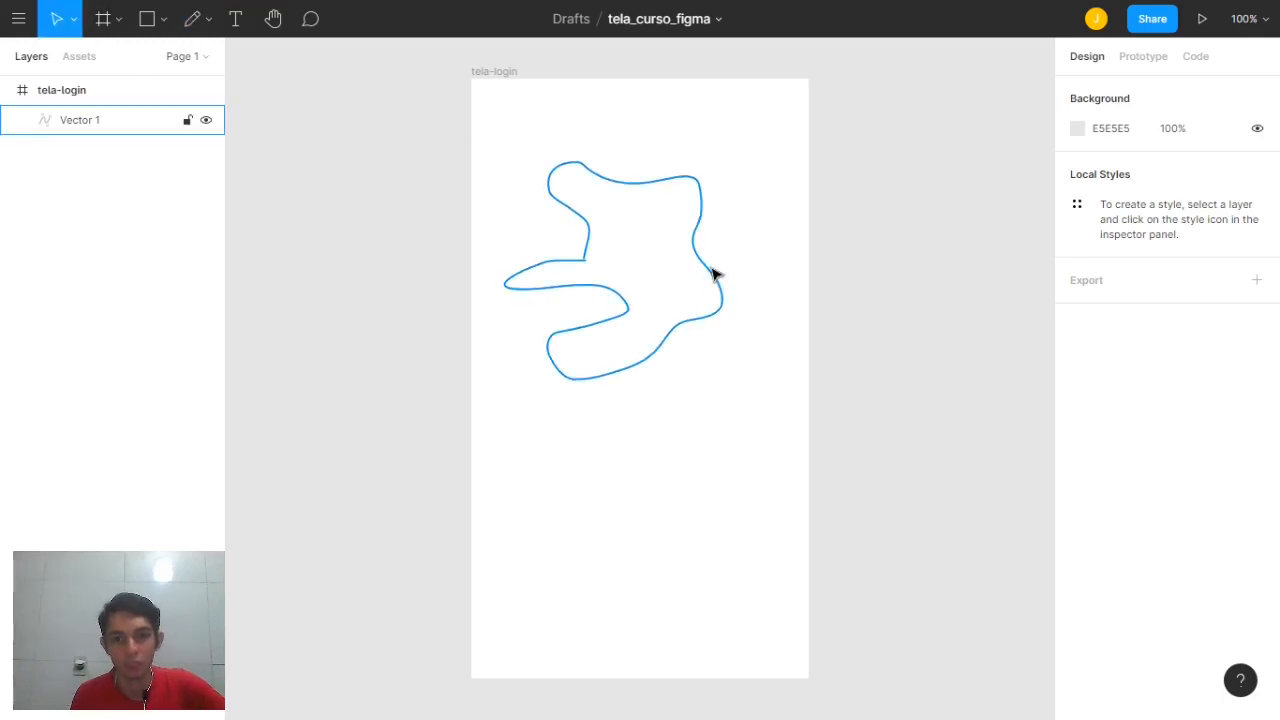
drag(723, 274, 743, 277)
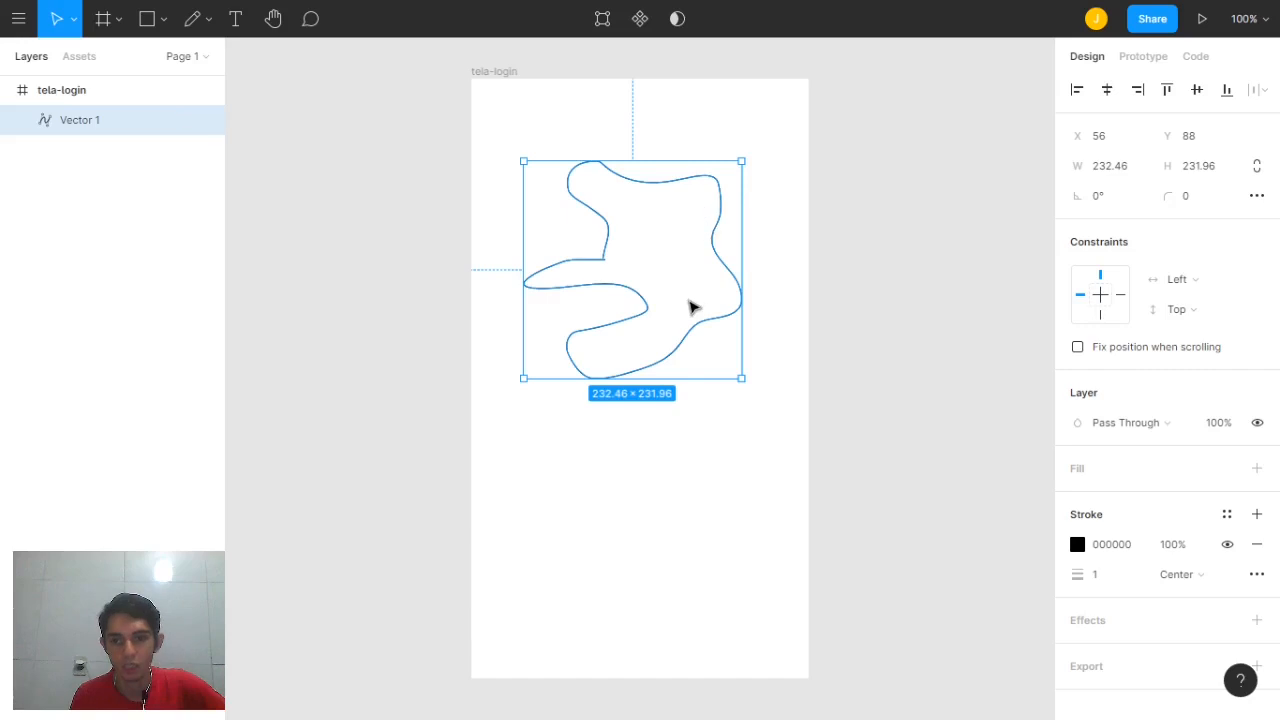
click(509, 130)
click(688, 312)
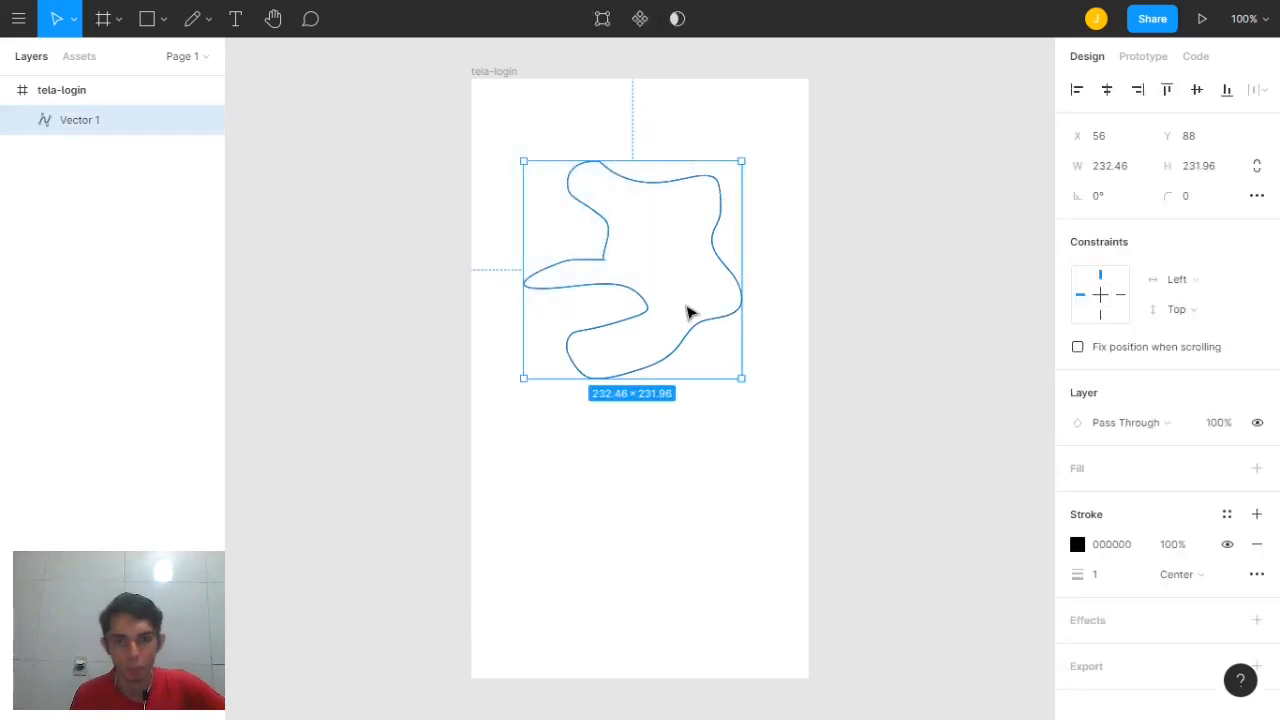
key(Delete)
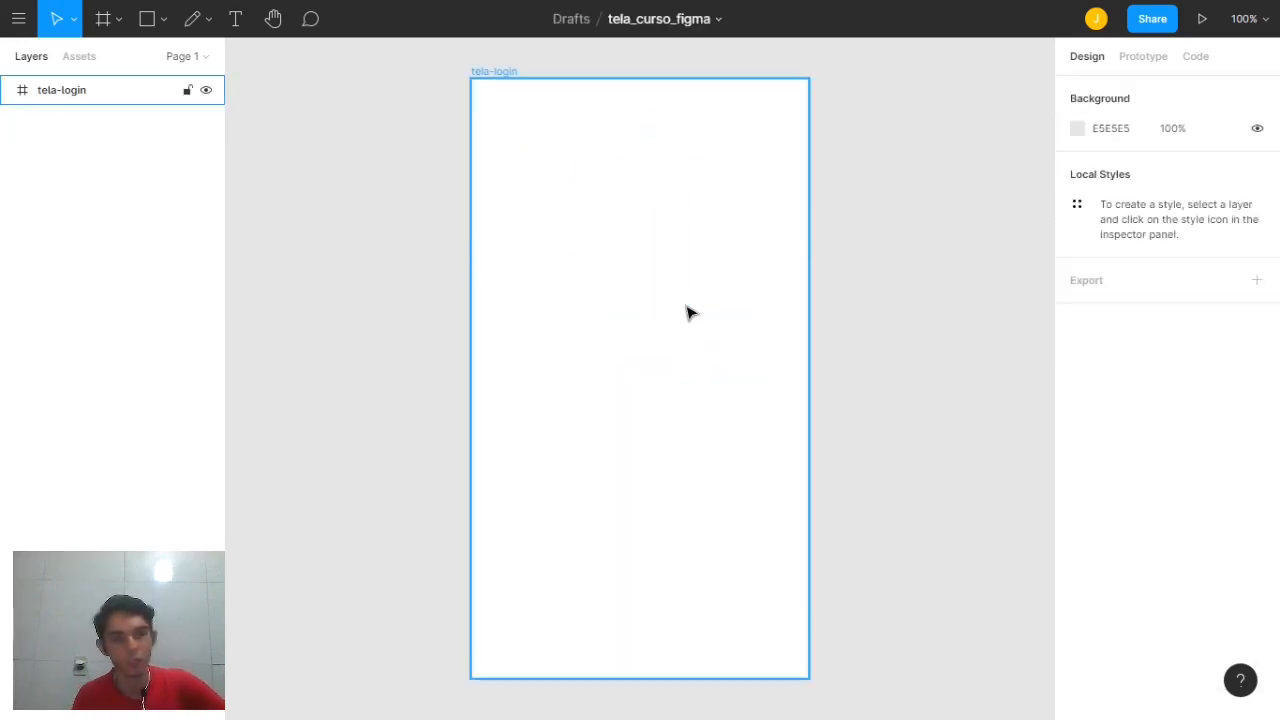
click(374, 252)
click(238, 20)
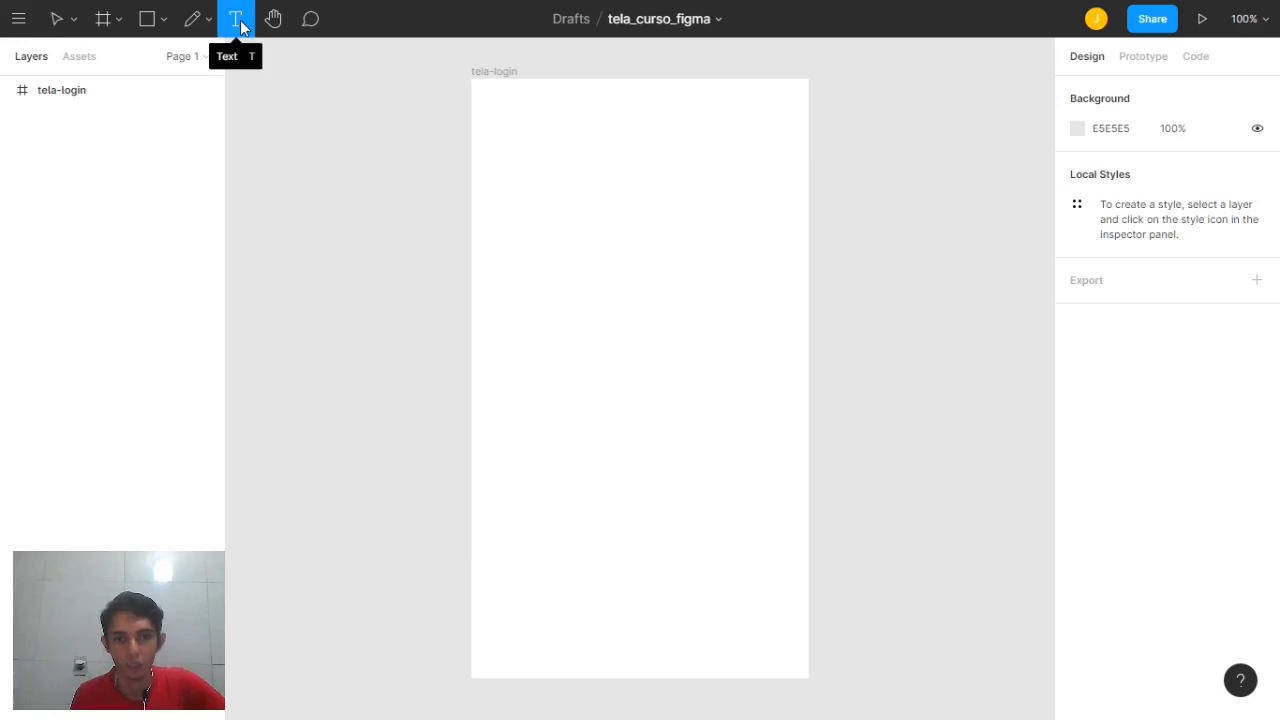
click(531, 245)
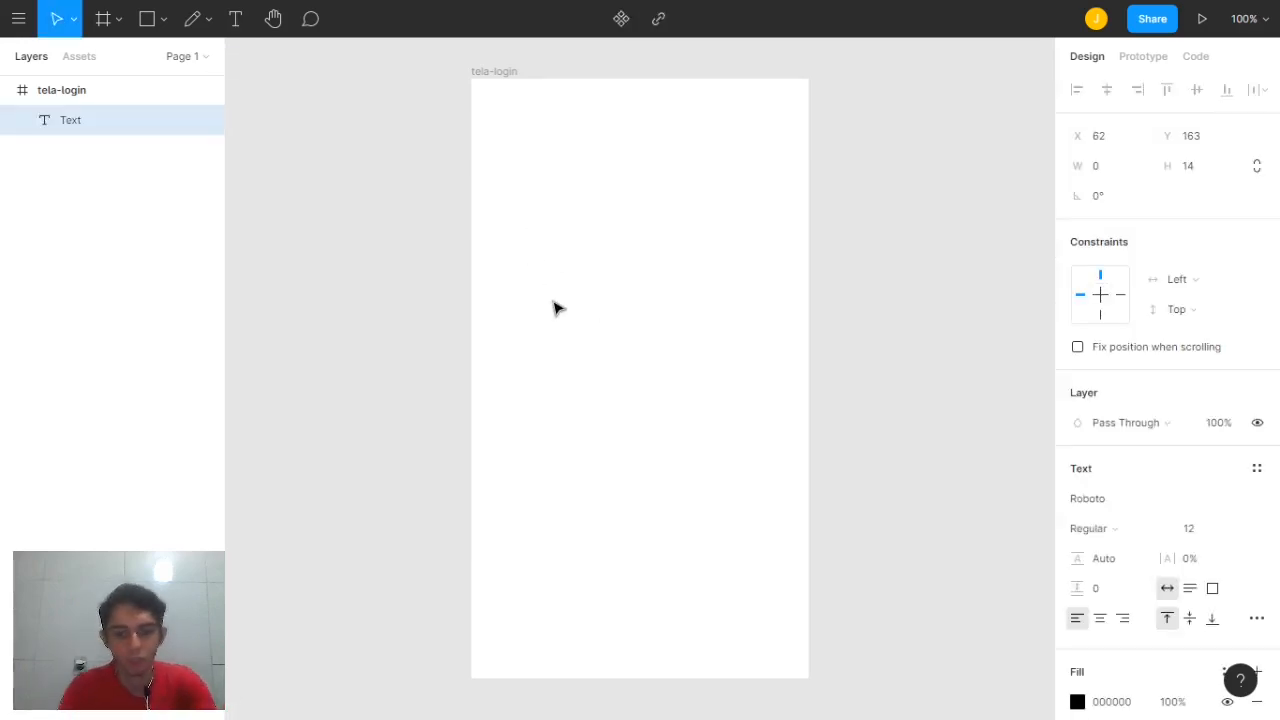
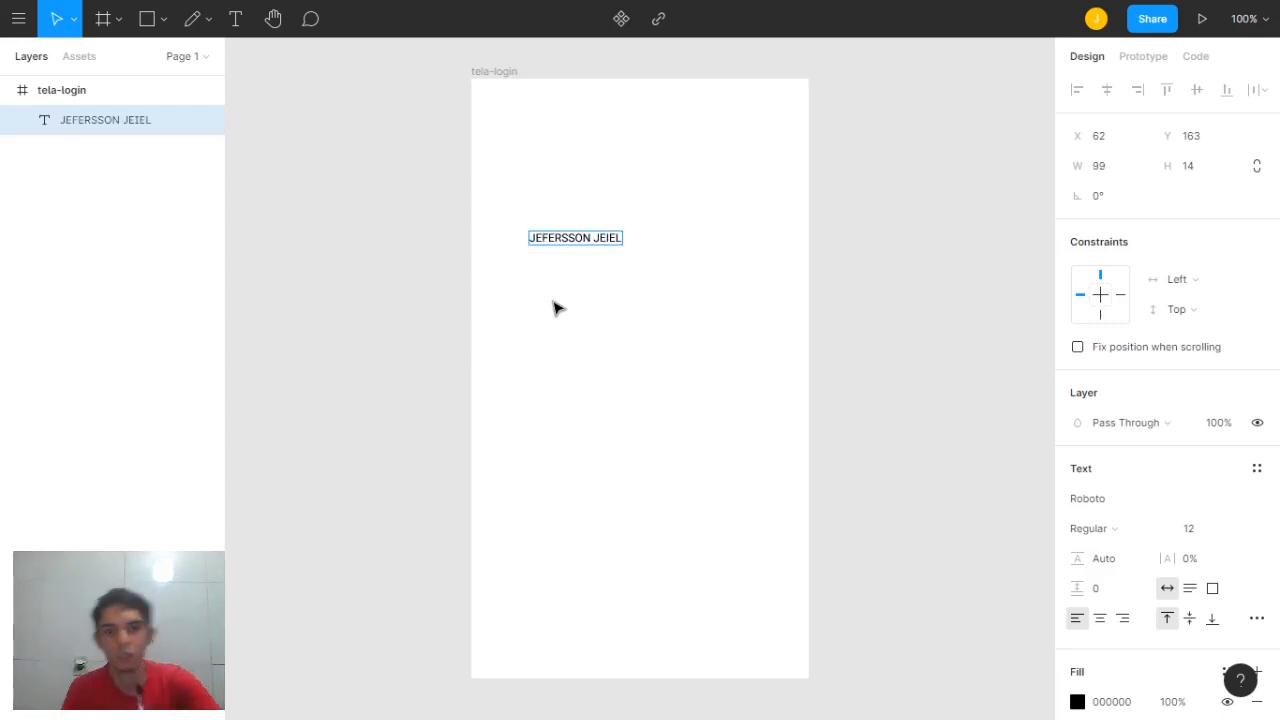
key(Escape)
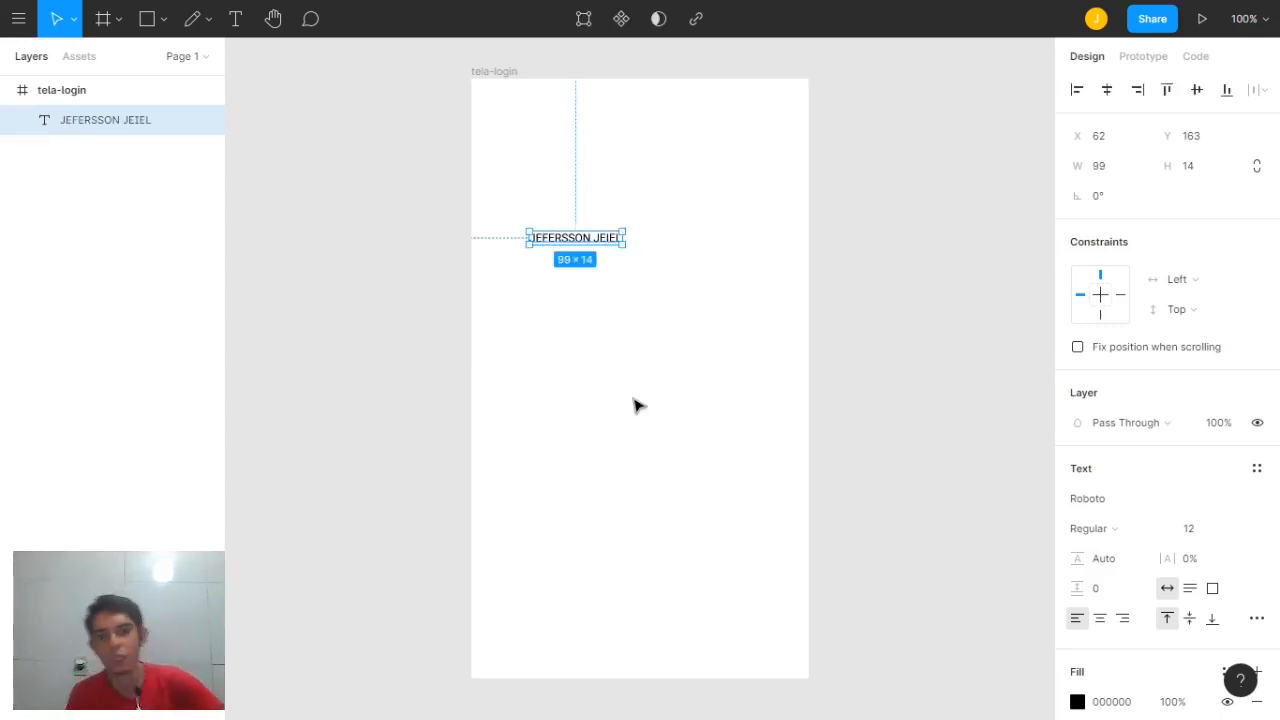
click(1240, 532)
click(1224, 606)
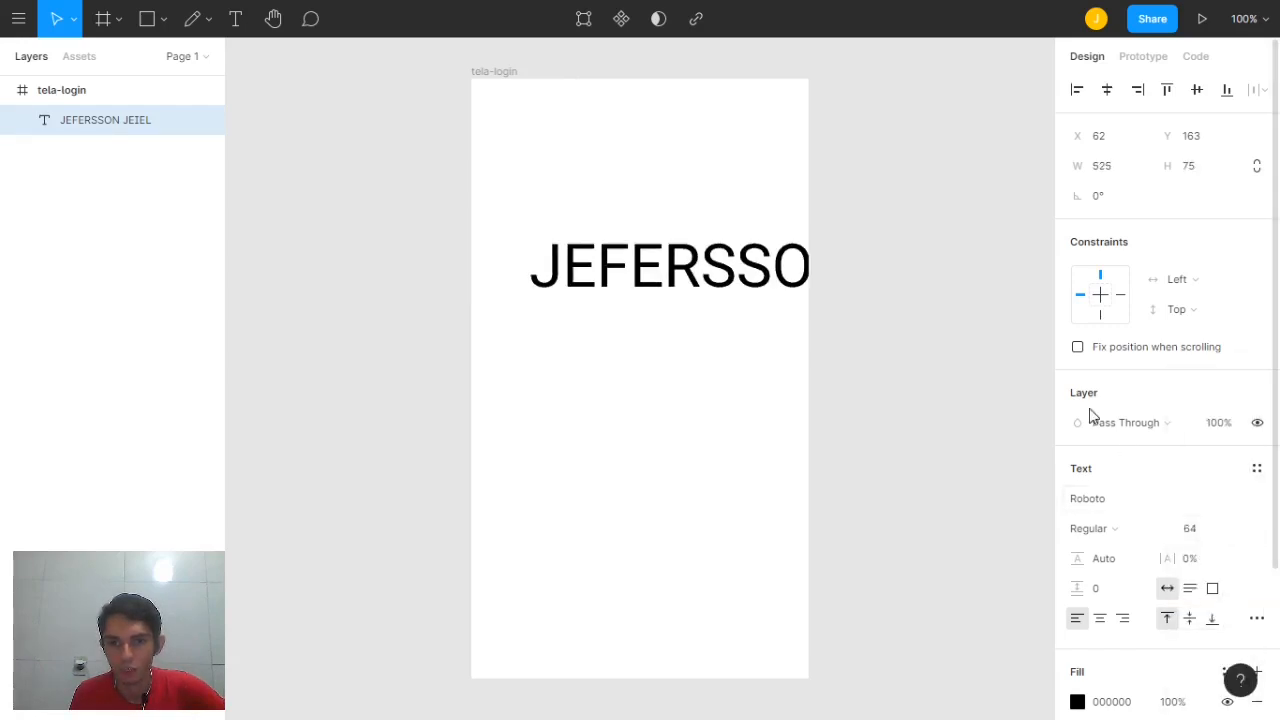
drag(737, 280, 730, 280)
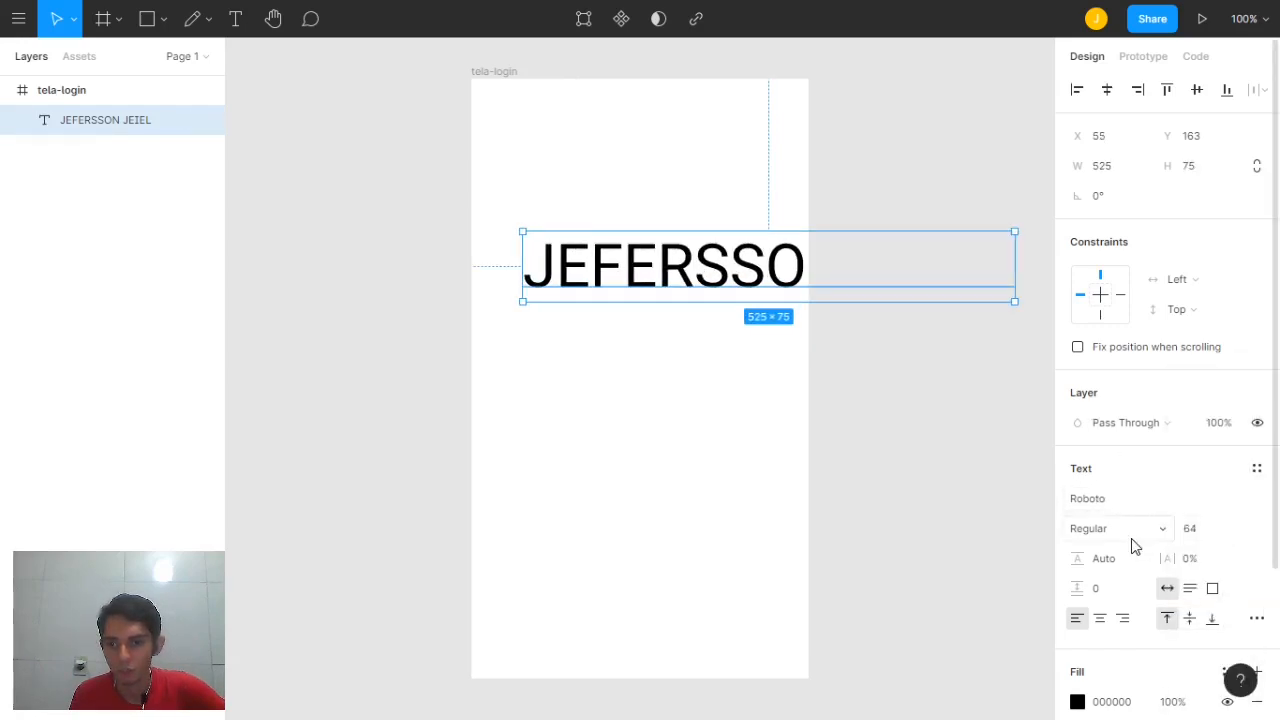
click(1148, 537)
click(1135, 520)
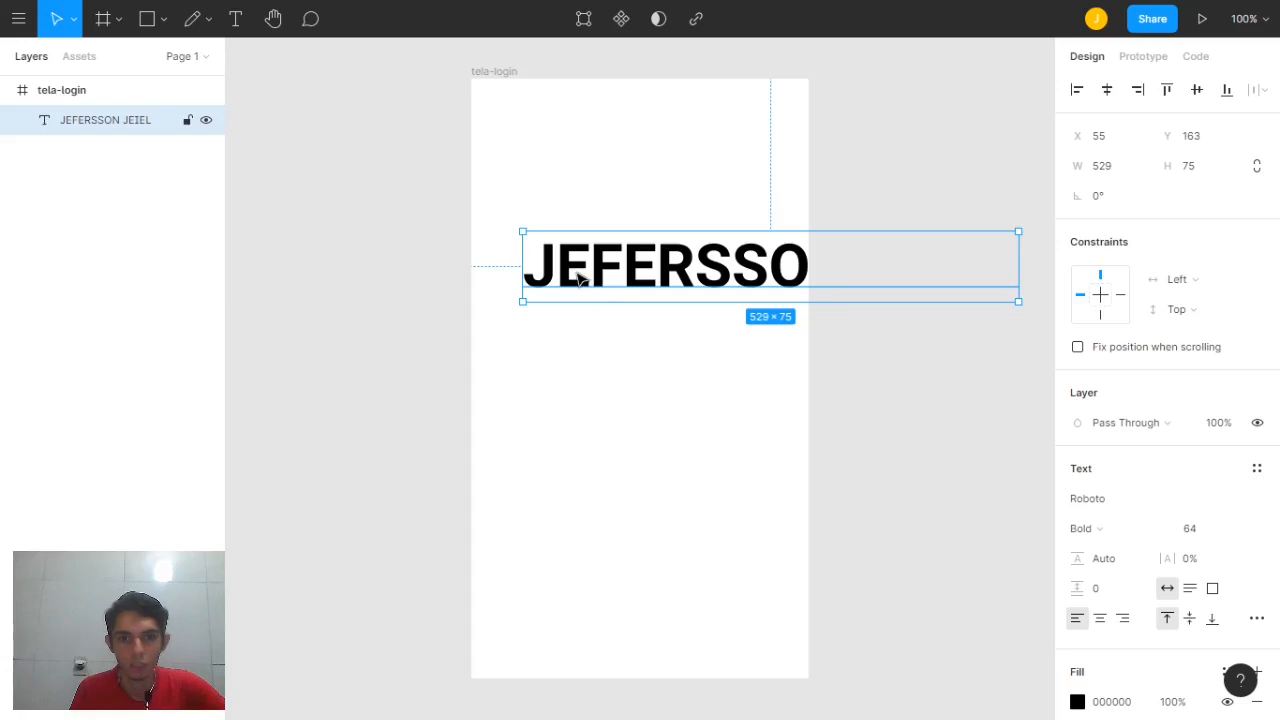
drag(577, 271, 556, 238)
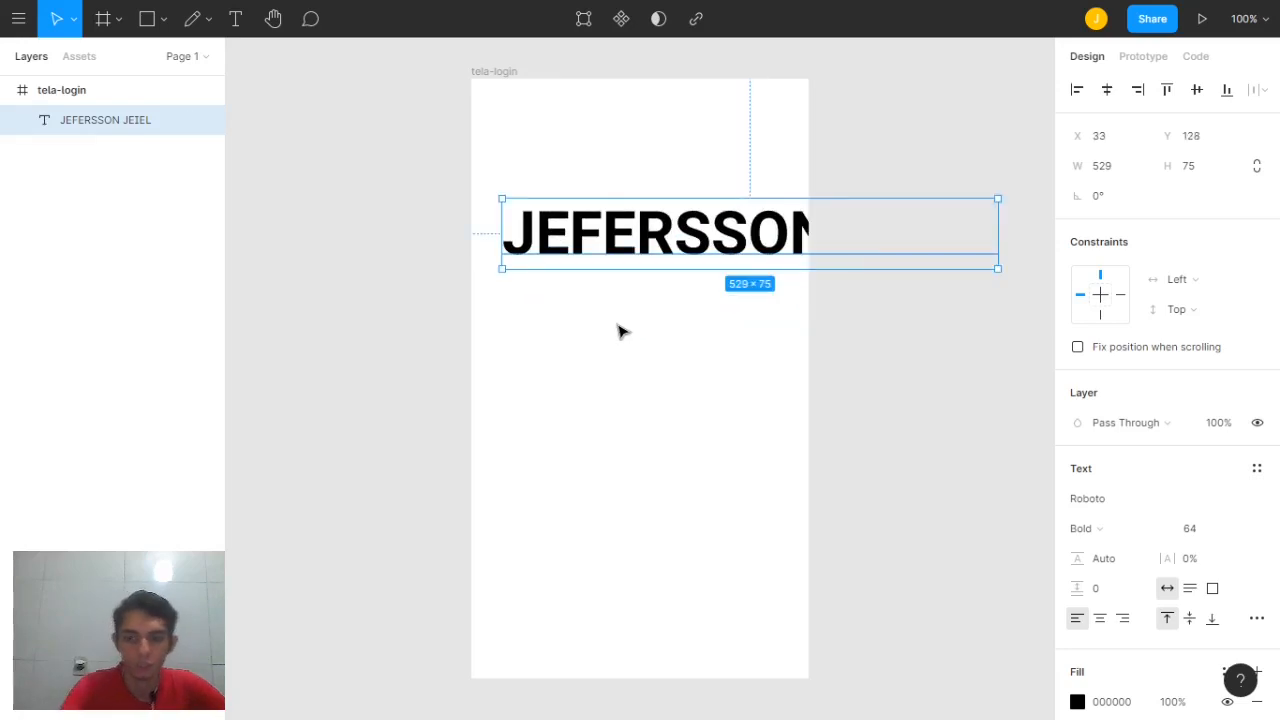
key(Delete)
click(273, 19)
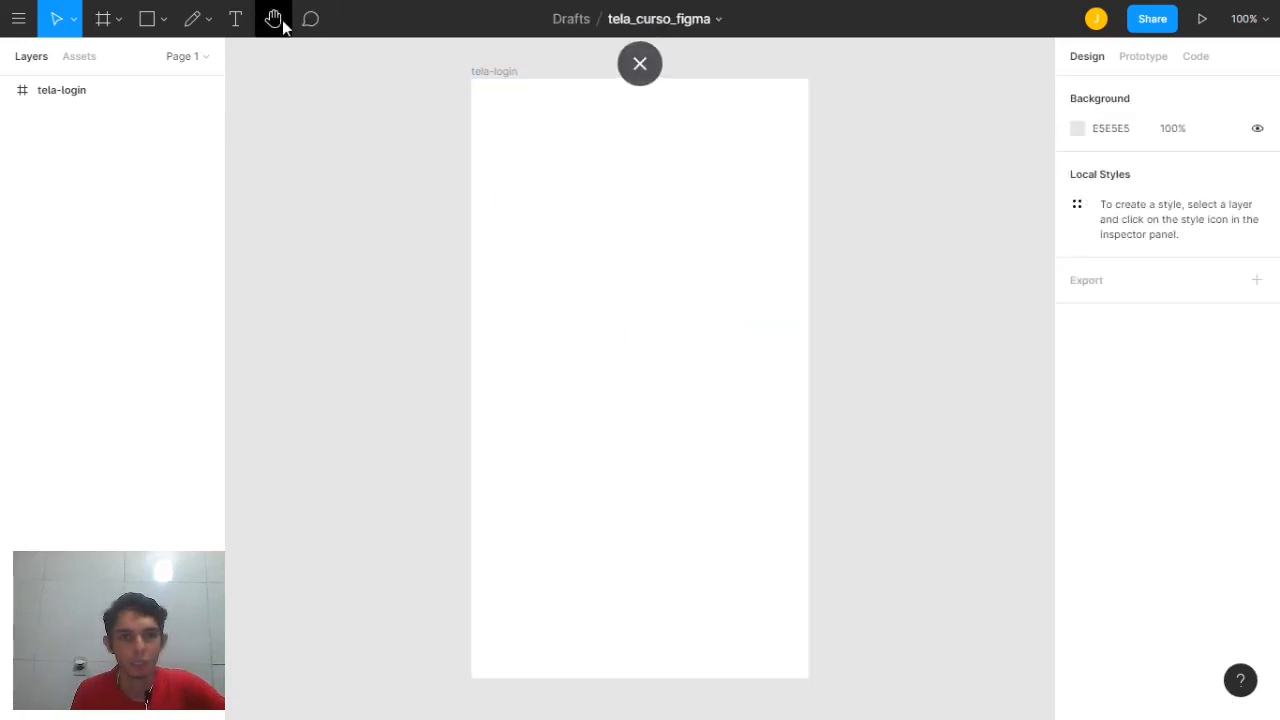
drag(629, 246, 636, 277)
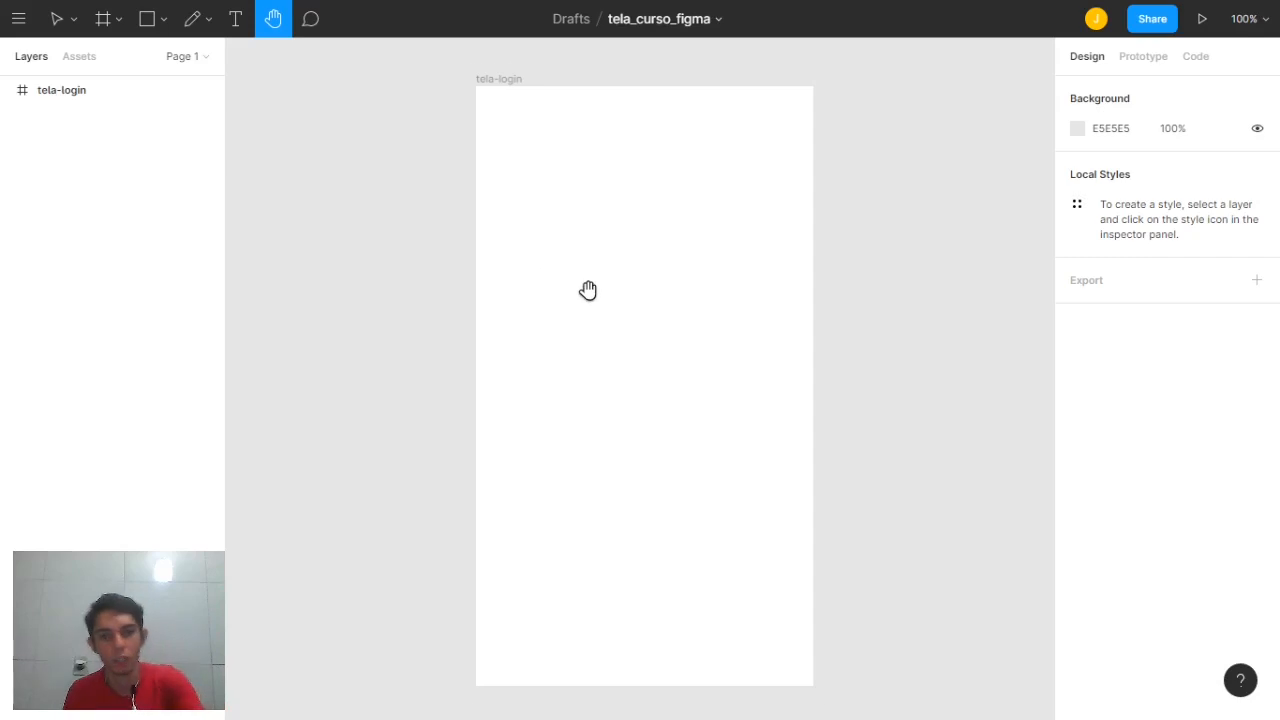
Draw a rectangle near the frame's top left and fill it dark red
scroll(586, 289, up, 2)
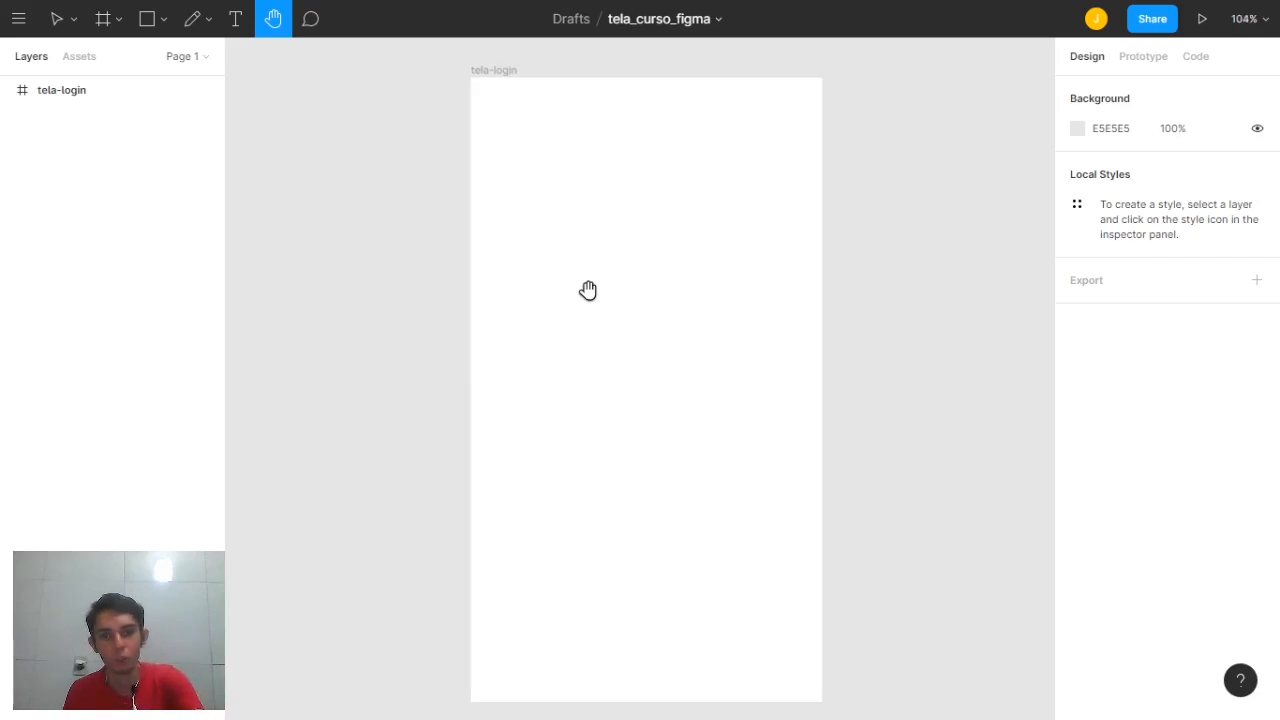
click(163, 19)
click(157, 61)
drag(511, 169, 608, 249)
click(155, 30)
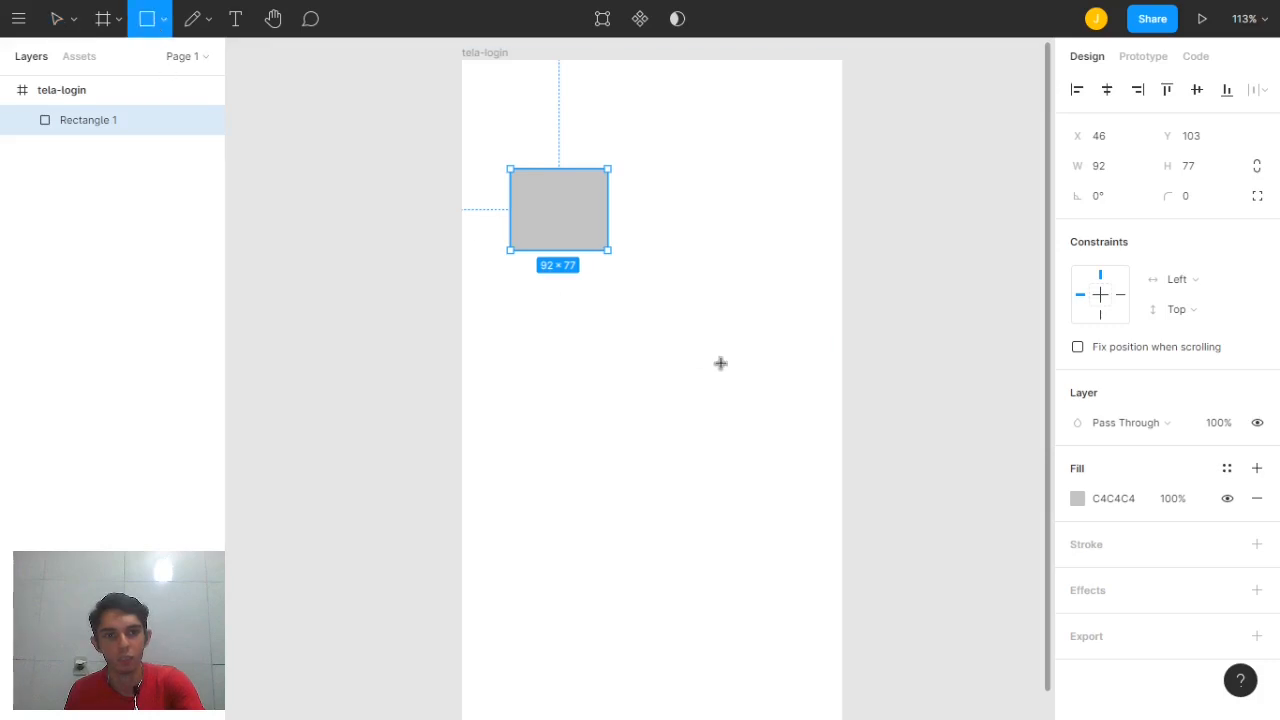
click(1077, 499)
drag(997, 354, 1014, 313)
Add a gray 100×100 square overlapping the red rectangle, then clear the selection
click(614, 257)
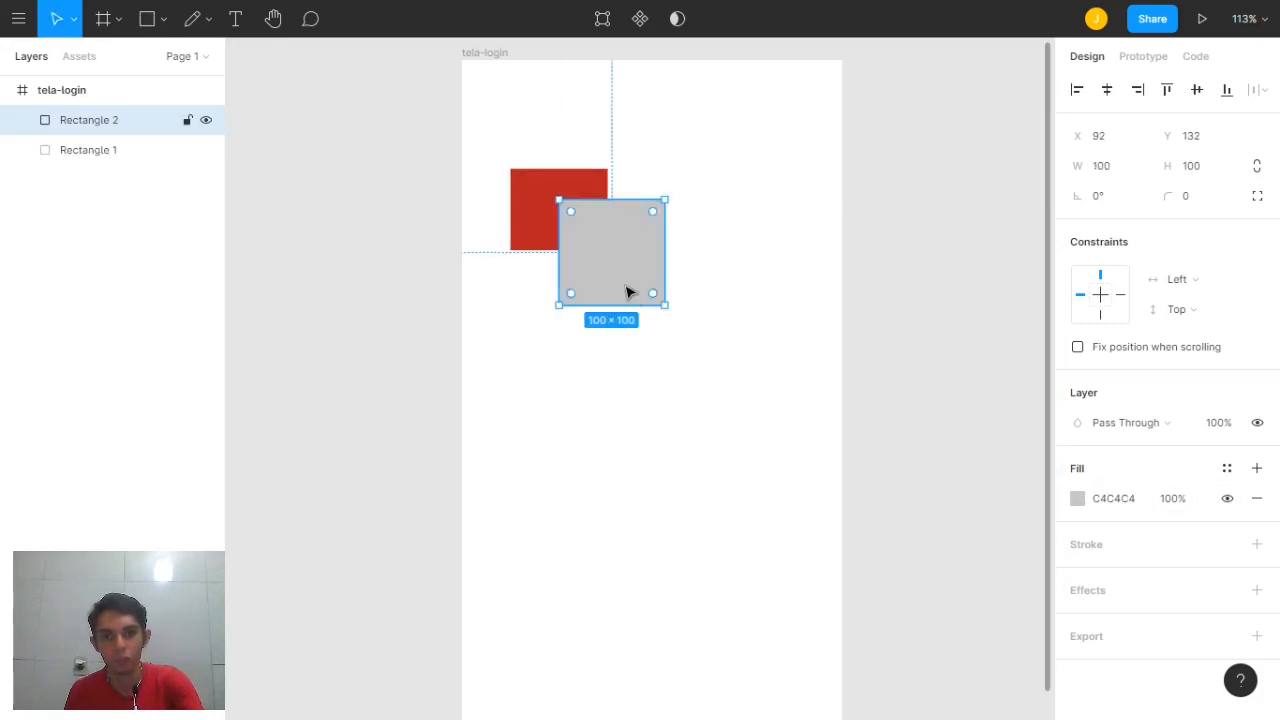
drag(629, 289, 675, 310)
click(651, 223)
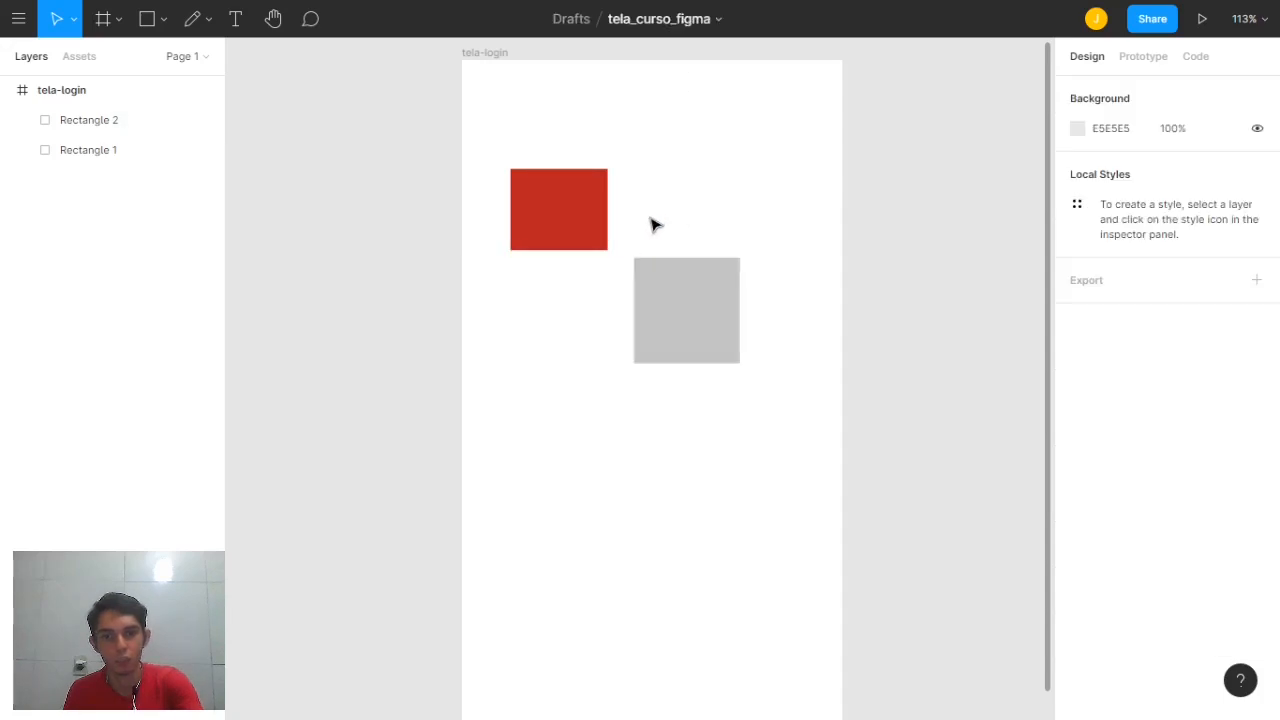
scroll(651, 224, up, 3)
scroll(651, 224, up, 3)
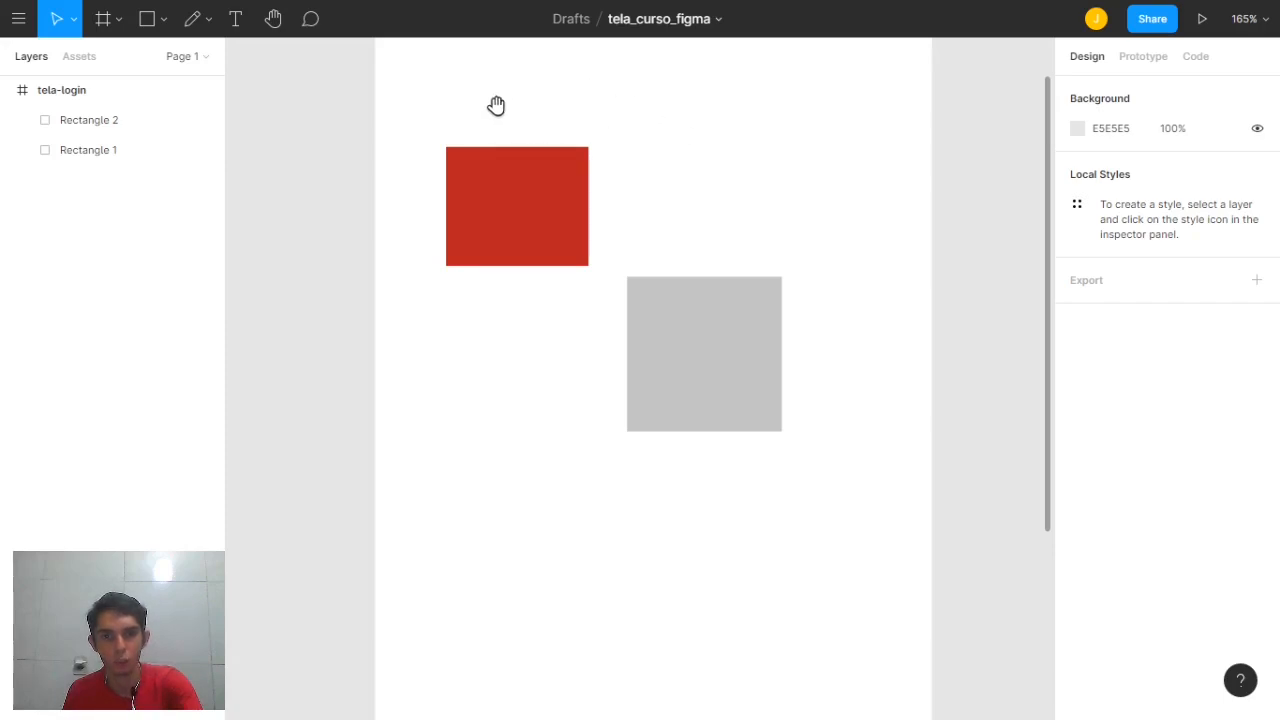
drag(494, 106, 607, 141)
drag(789, 256, 680, 324)
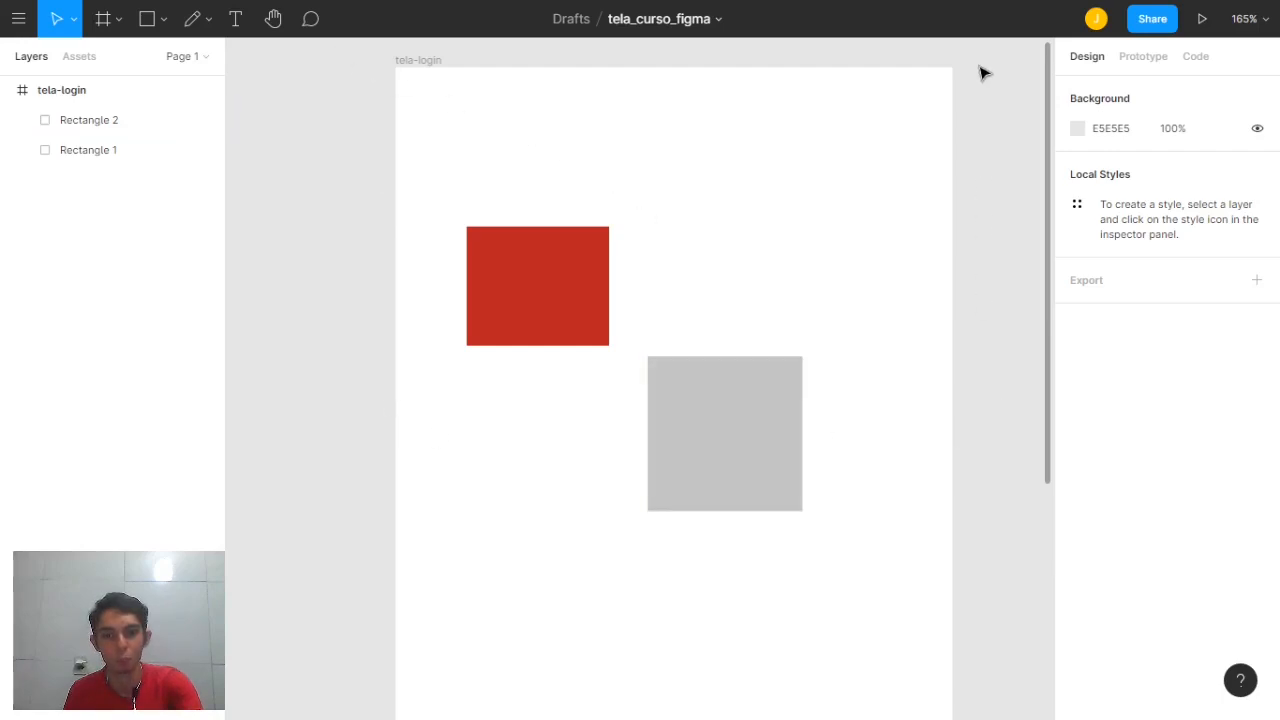
ctrl+scroll(760, 245, down, 1)
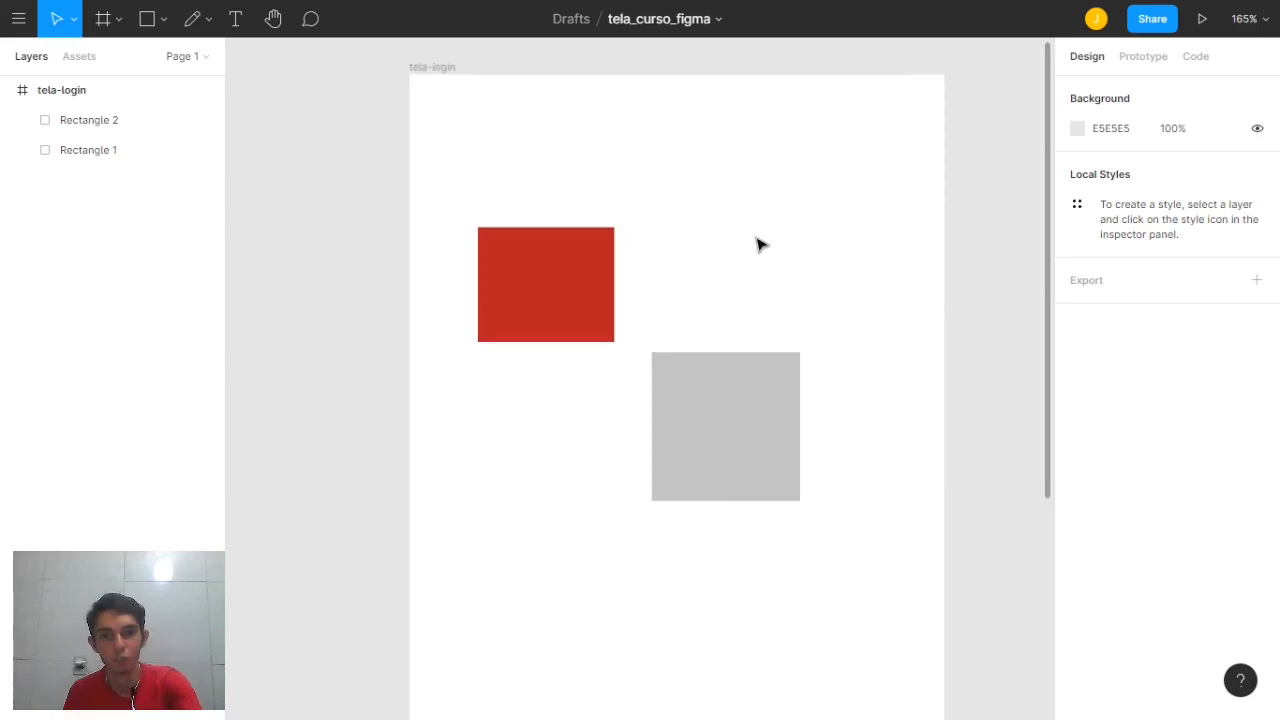
ctrl+scroll(760, 245, down, 3)
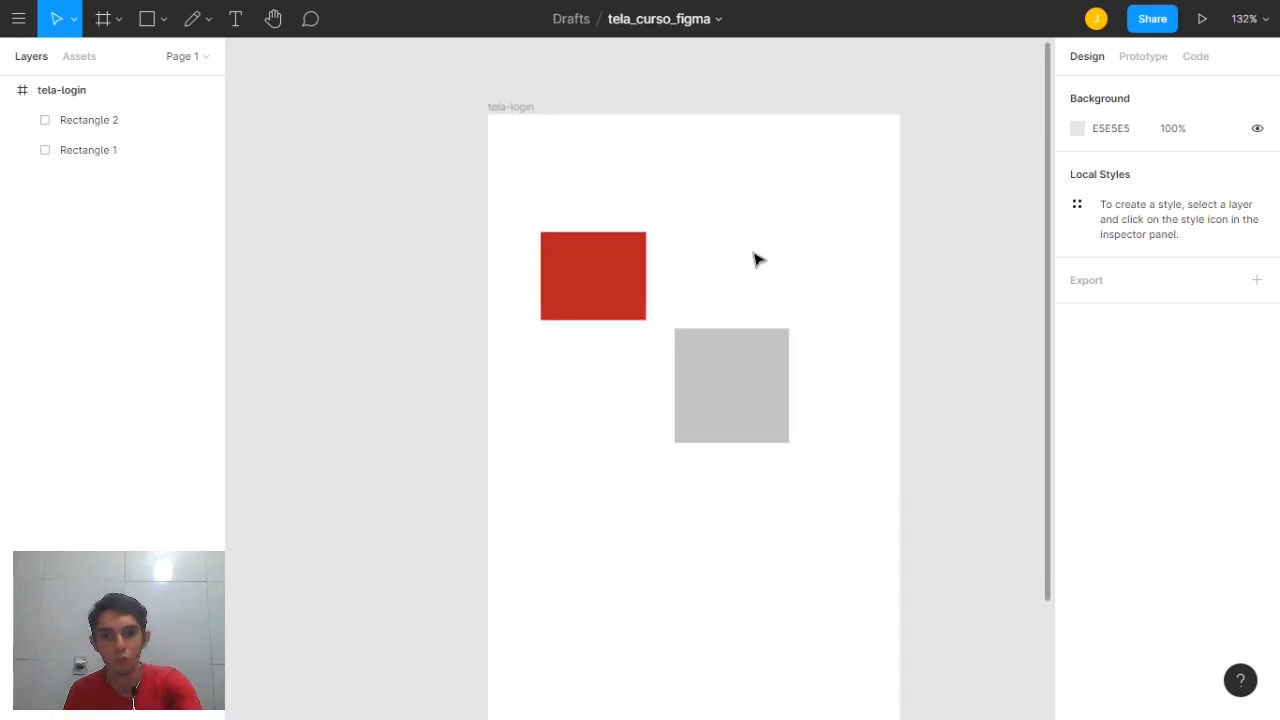
scroll(757, 262, up, 3)
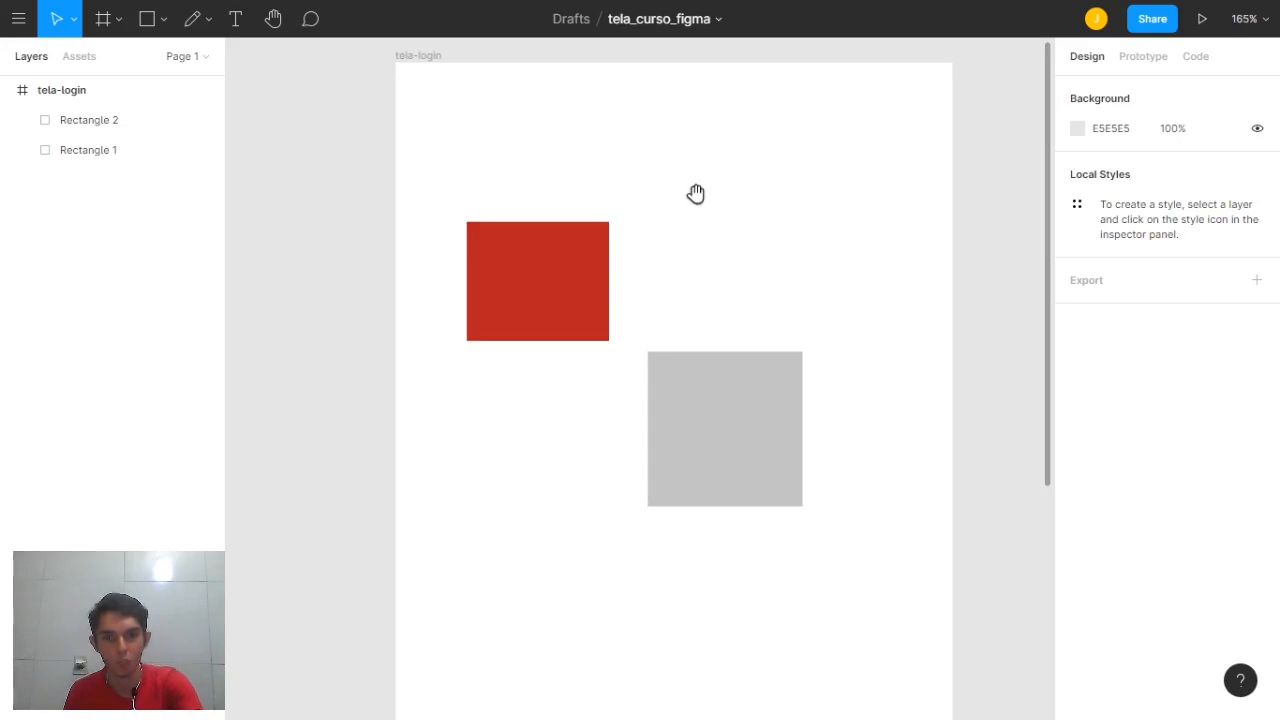
drag(696, 194, 718, 154)
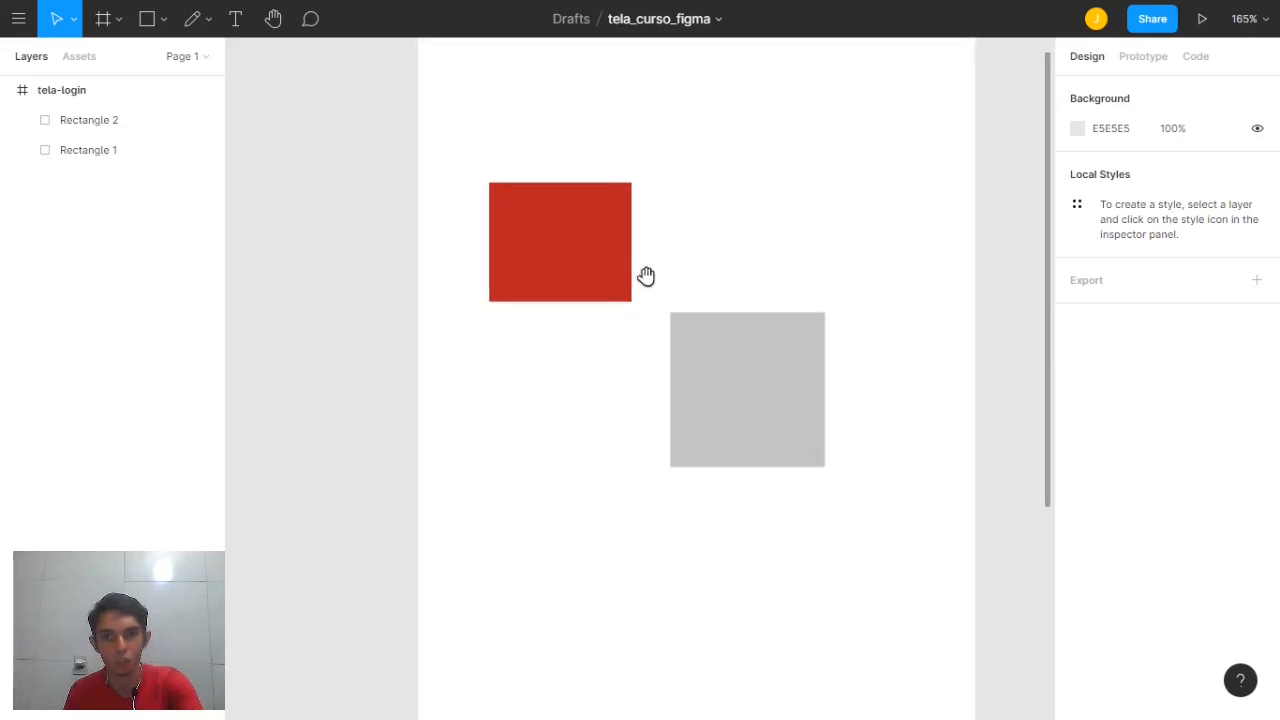
drag(646, 277, 808, 332)
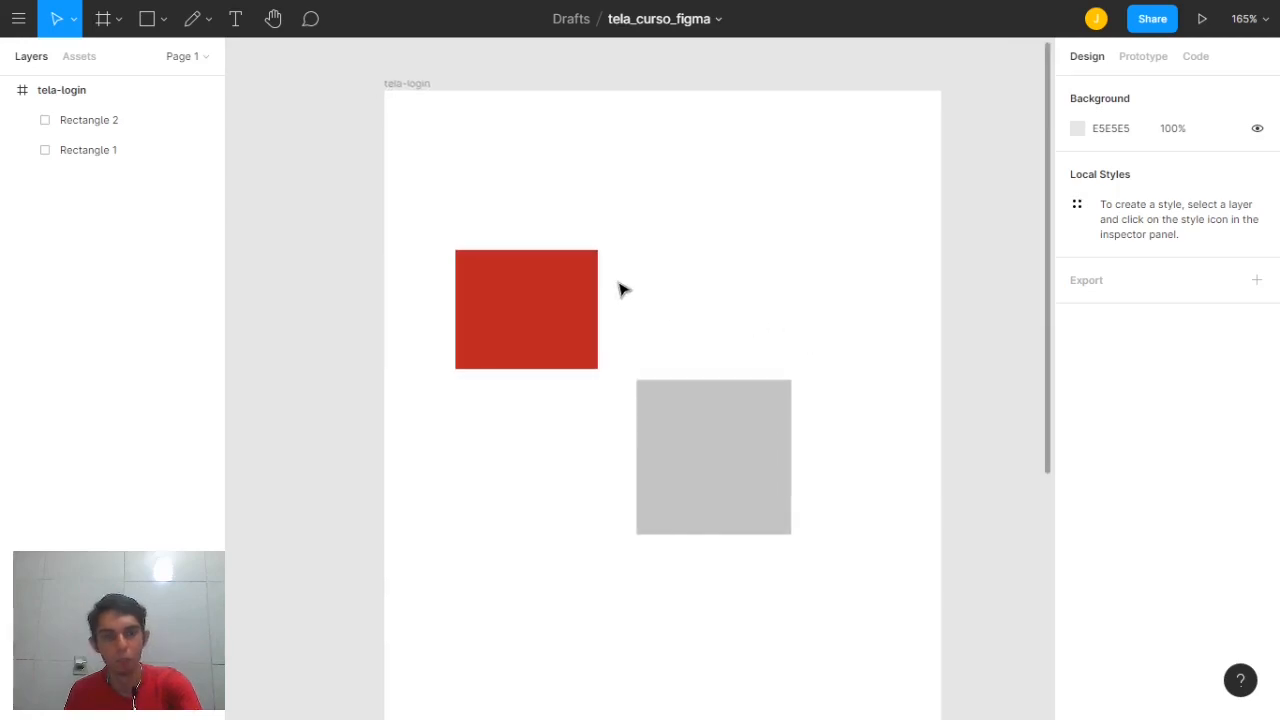
click(276, 22)
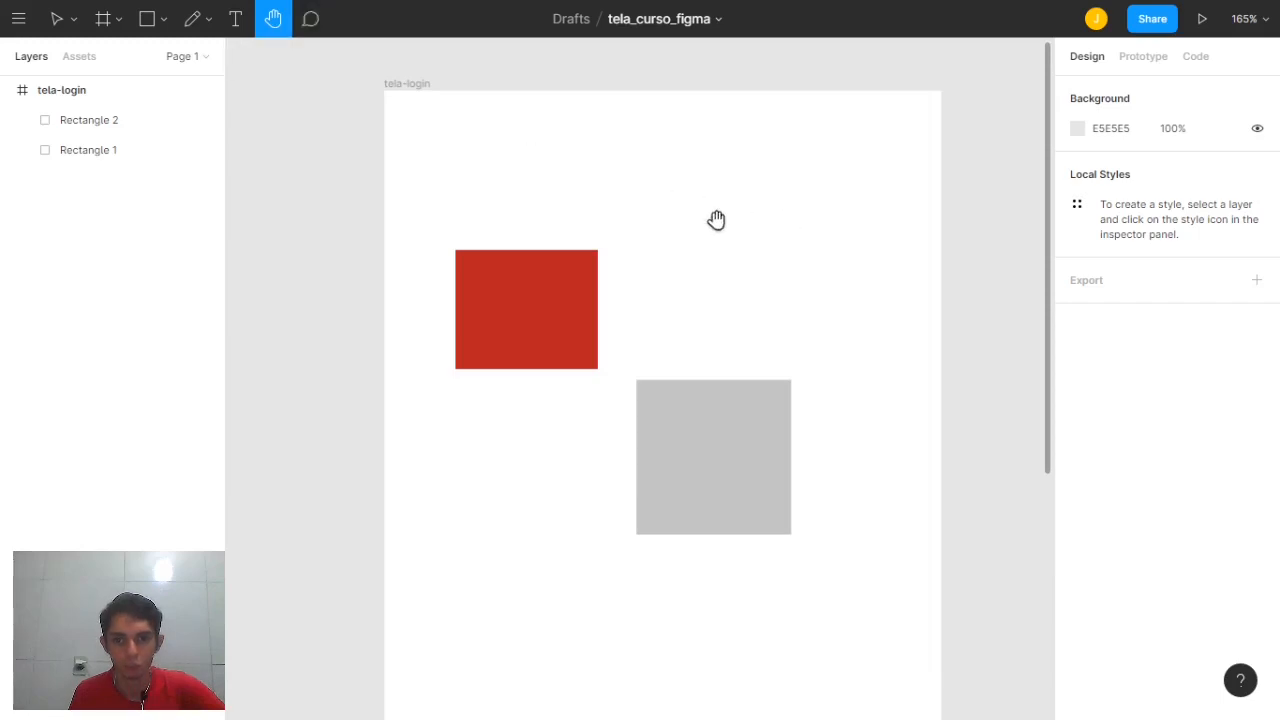
drag(716, 220, 669, 274)
drag(575, 356, 618, 316)
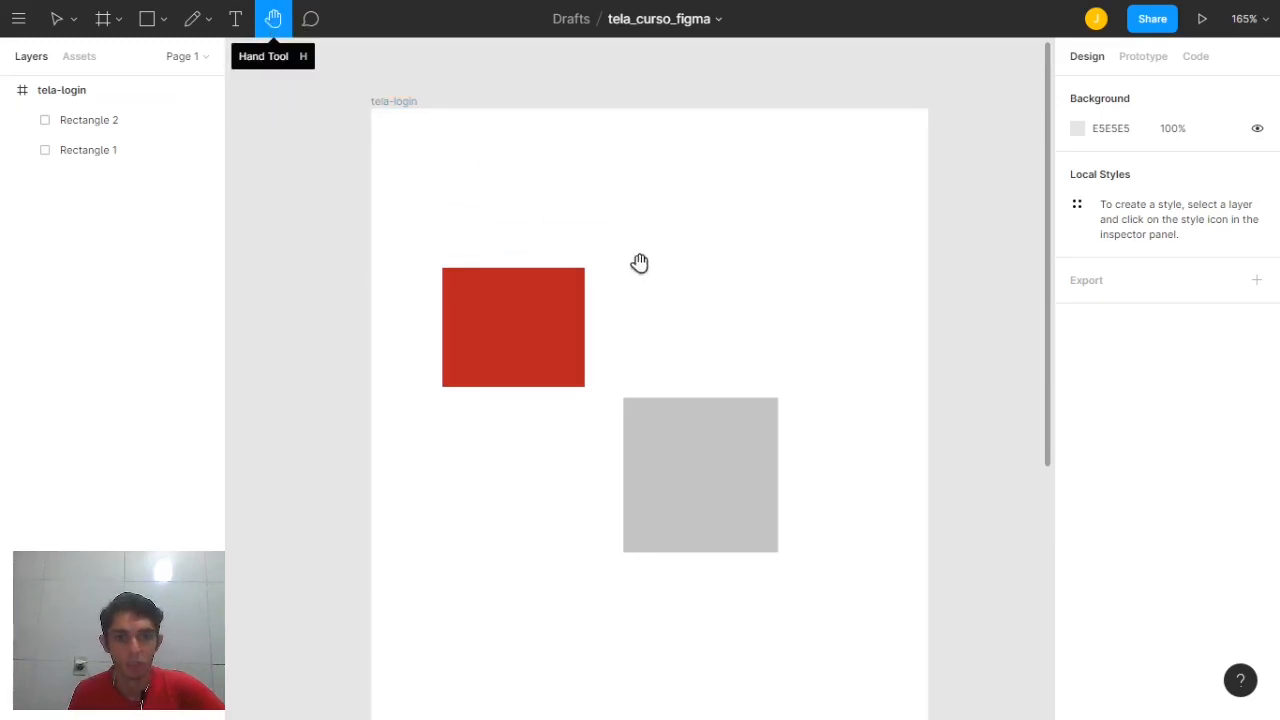
click(56, 24)
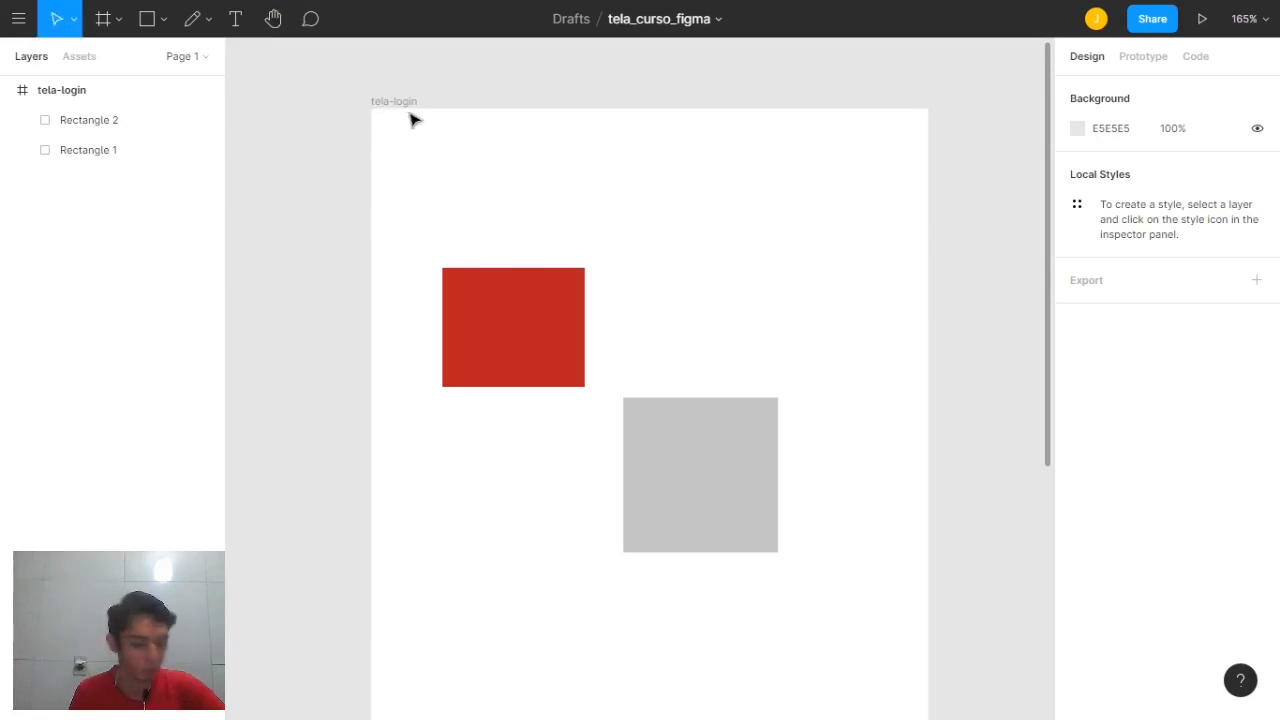
Post a comment beside the red rectangle reading 'essa parte precisa pintar de vermelho'
click(311, 20)
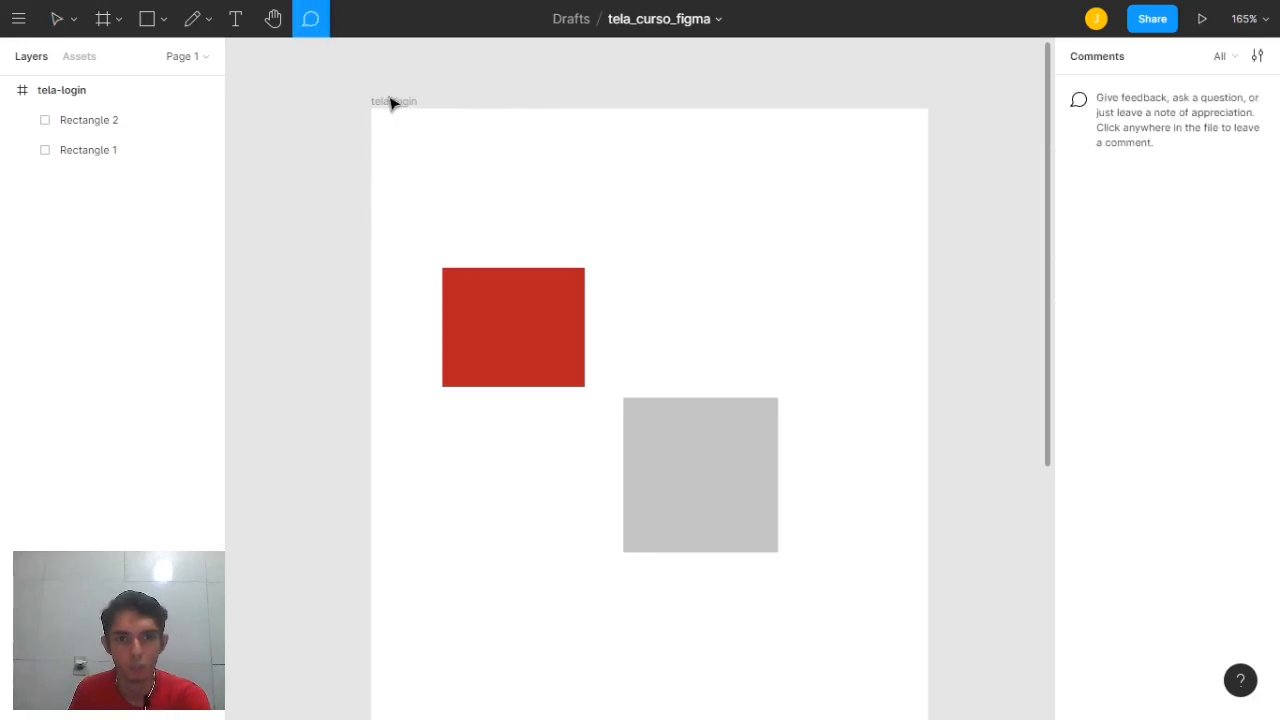
click(700, 310)
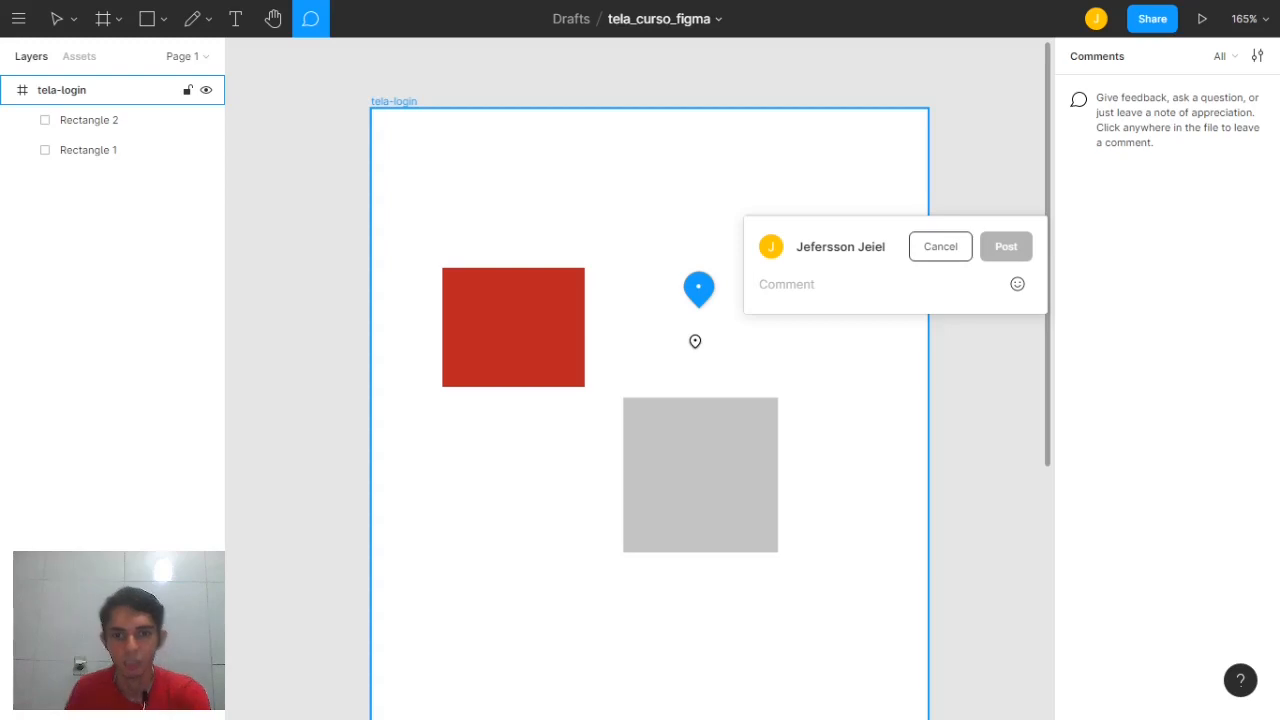
text(ess)
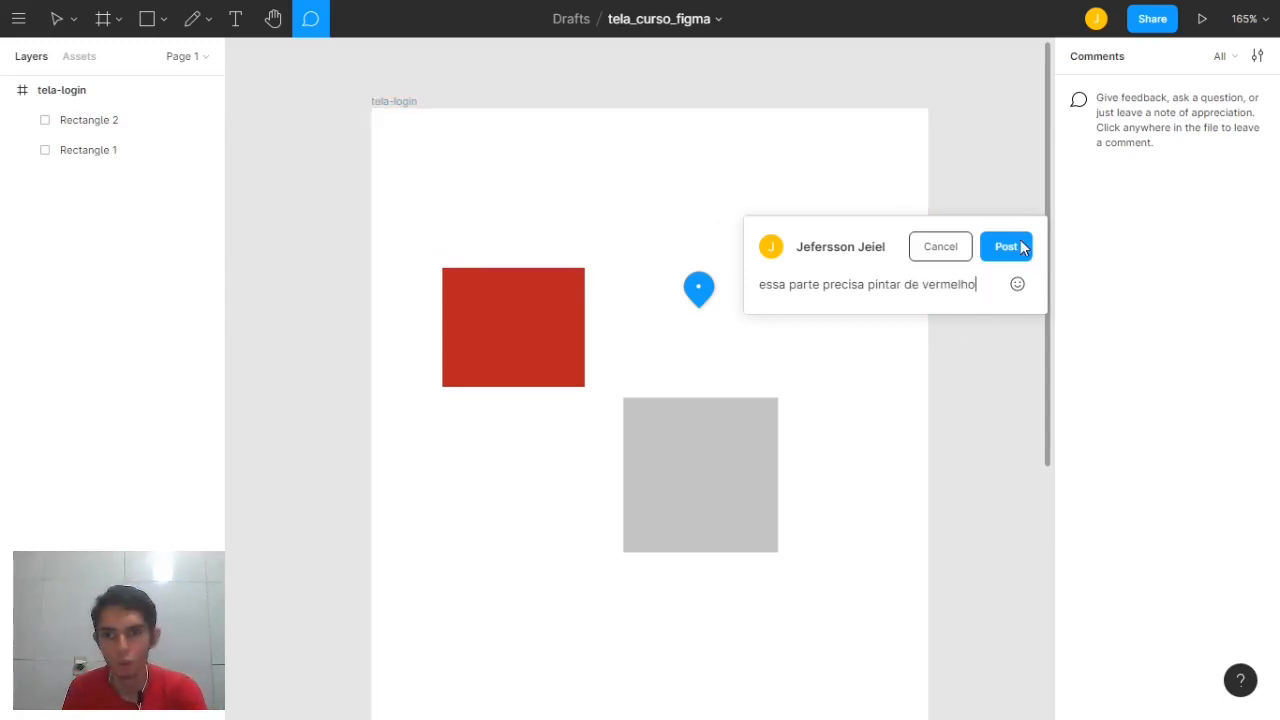
click(1006, 247)
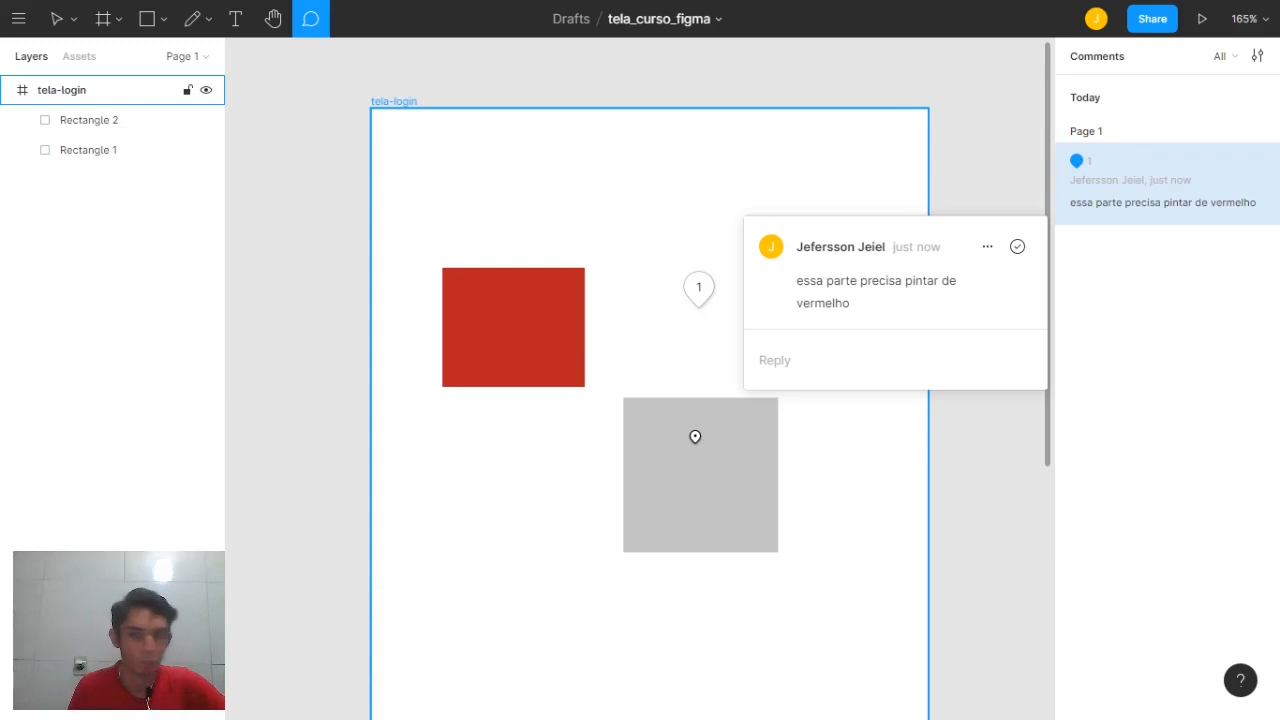
Reopen comment 1's thread and resolve it so no pin remains
click(818, 361)
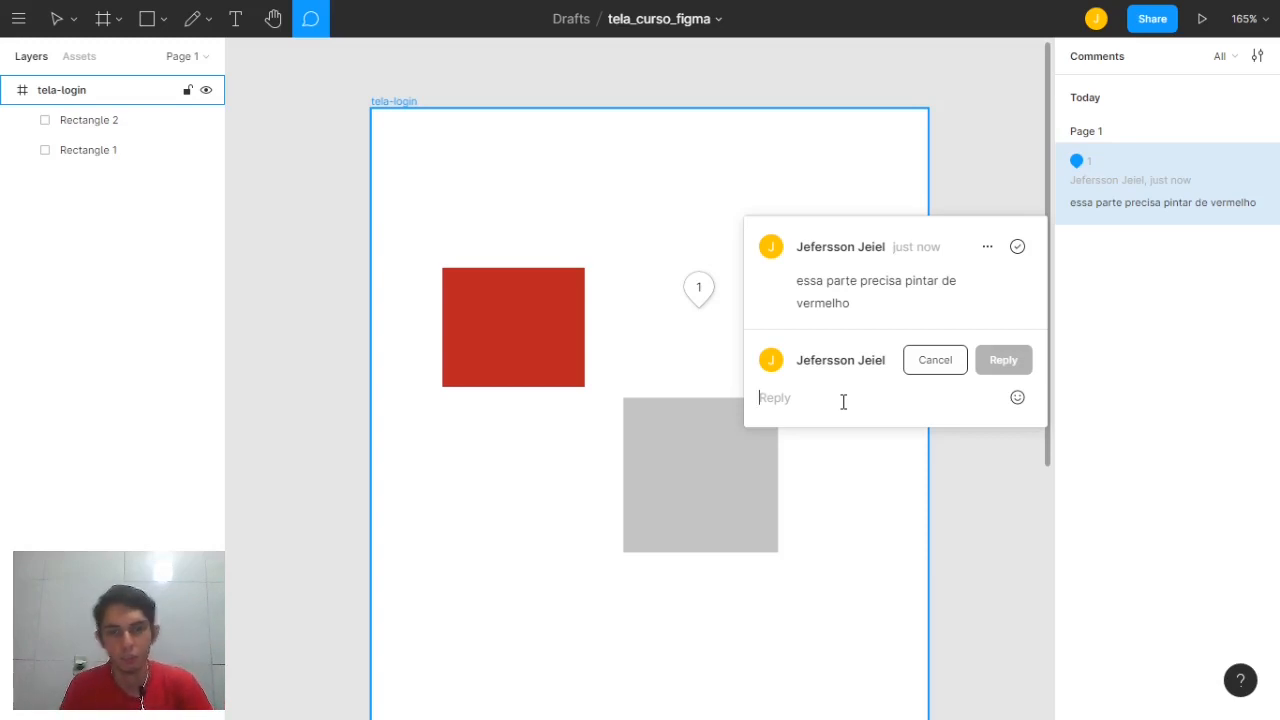
click(63, 24)
click(309, 25)
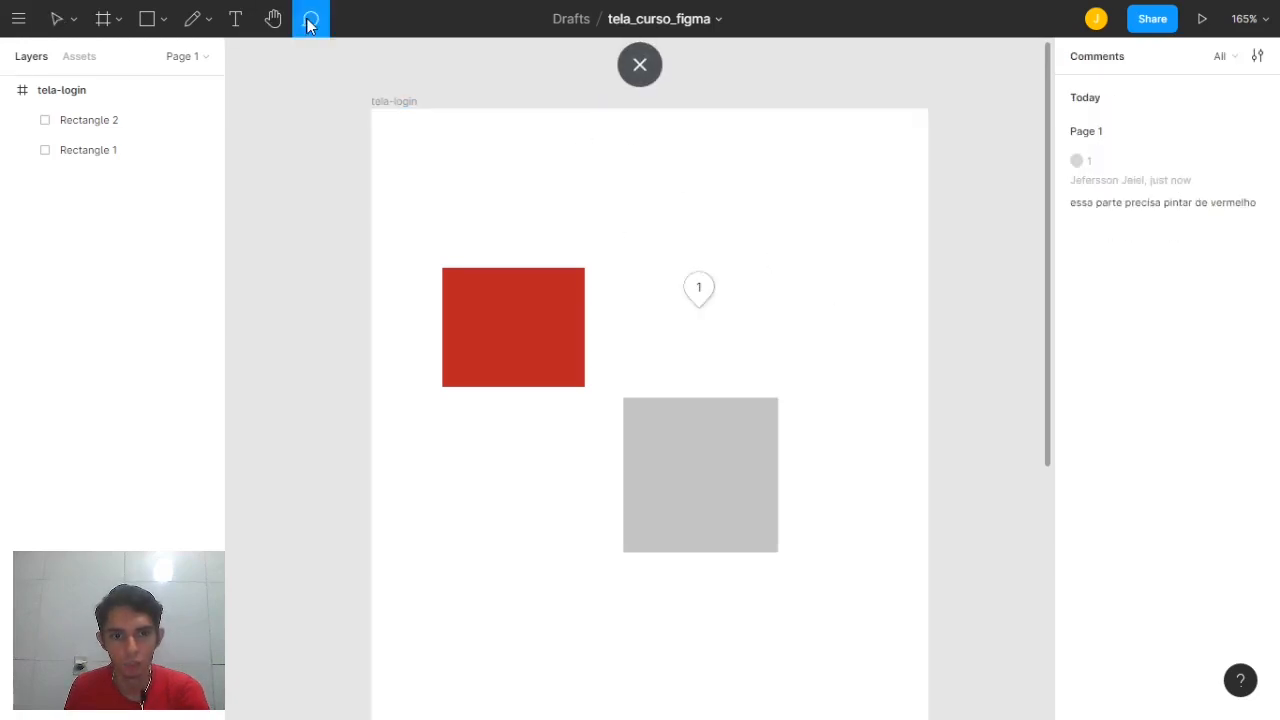
click(701, 292)
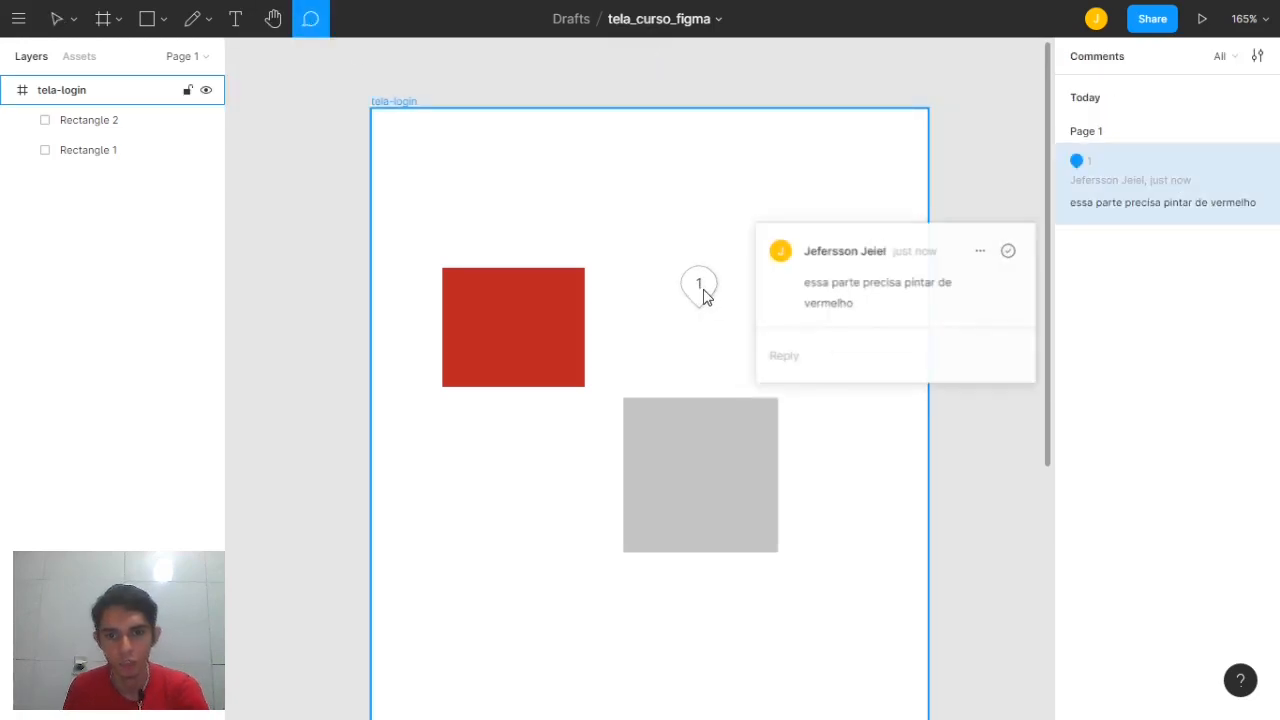
click(1018, 247)
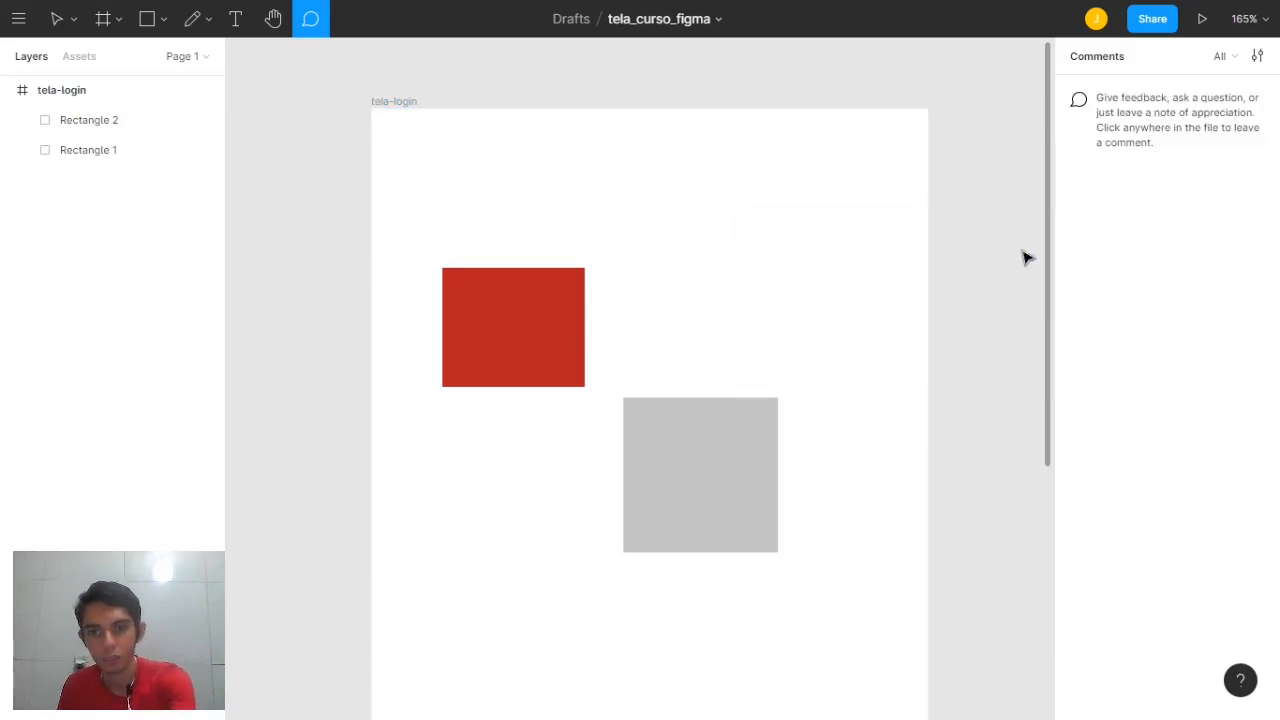
click(57, 20)
scroll(537, 166, down, 4)
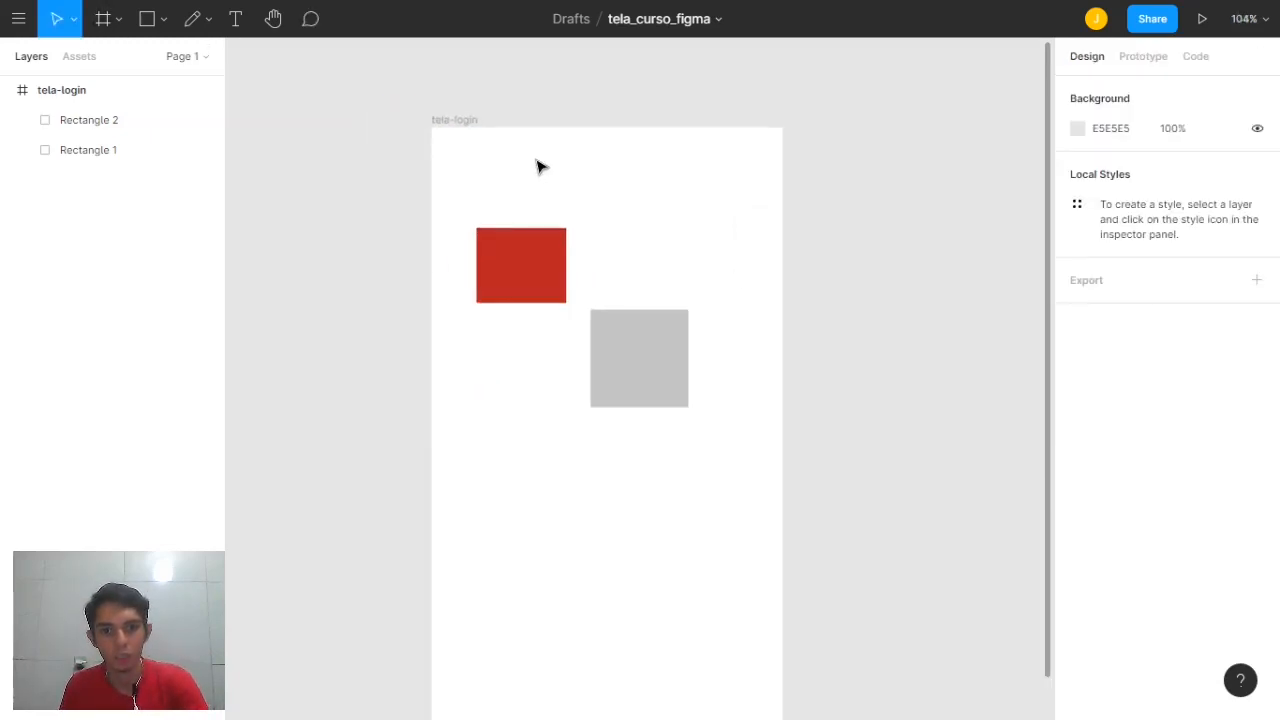
key(space)
drag(666, 230, 672, 190)
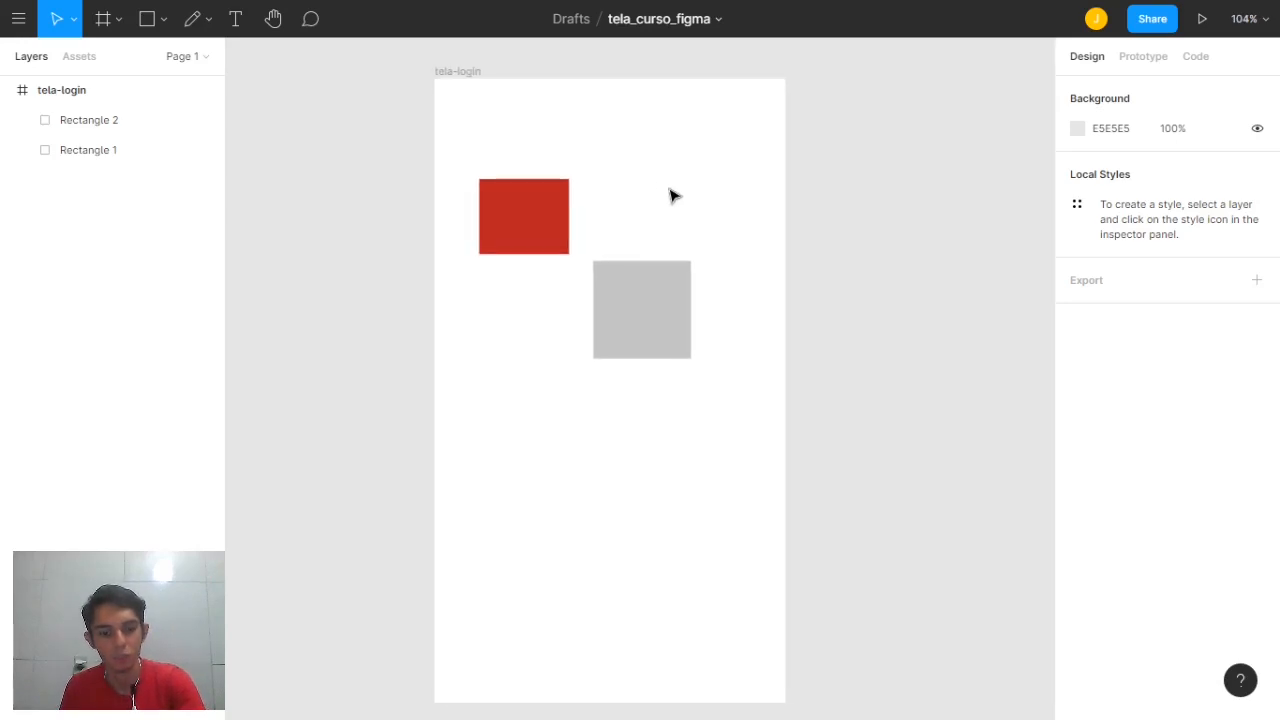
key(z)
drag(427, 66, 801, 573)
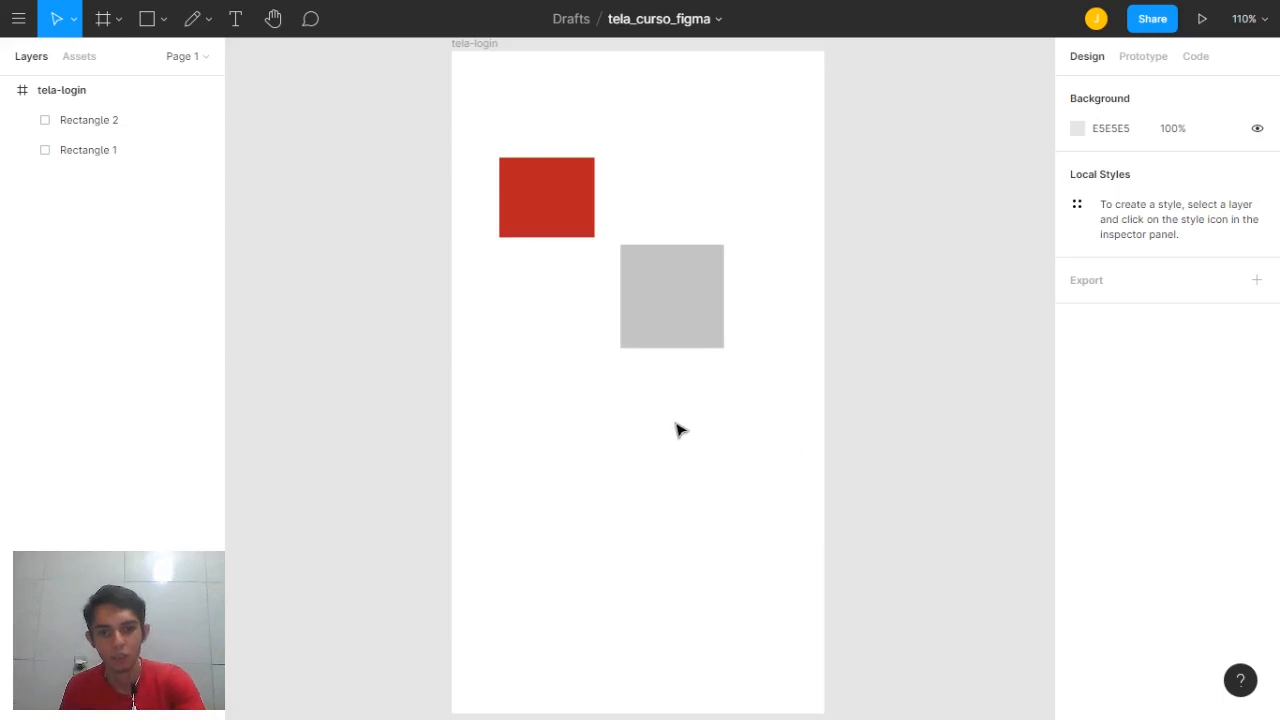
drag(671, 417, 669, 409)
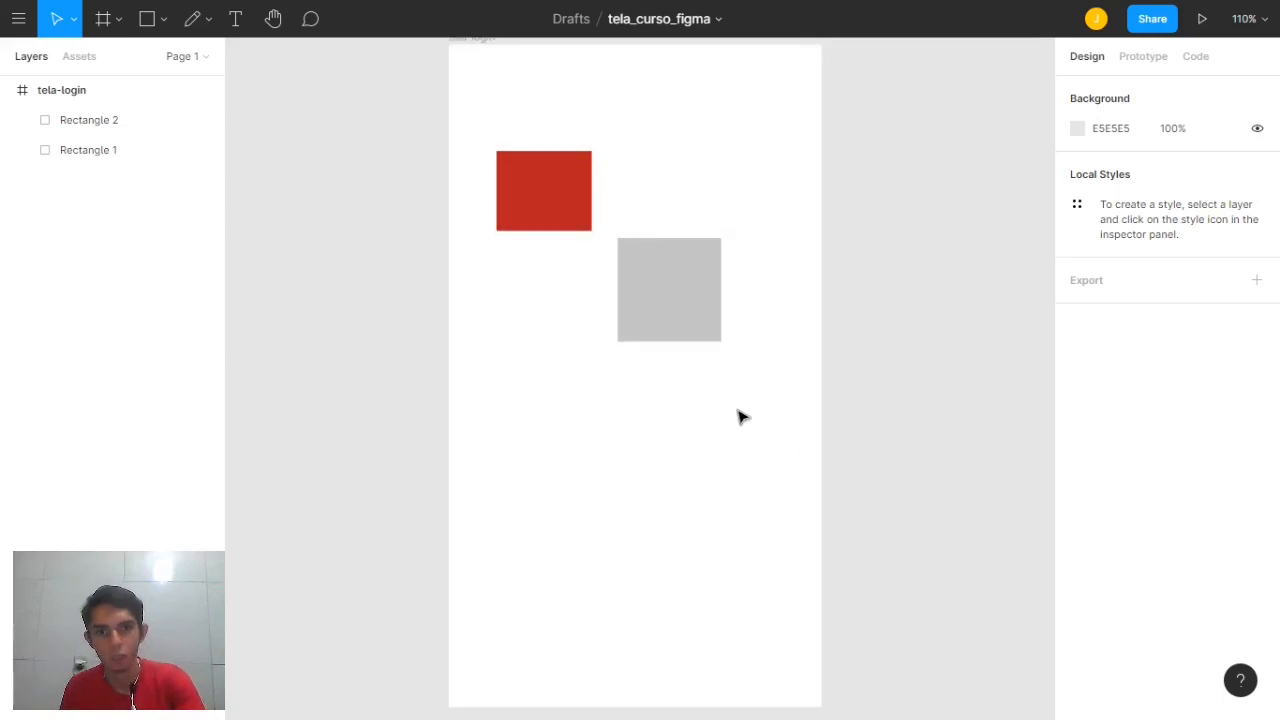
scroll(741, 416, down, 2)
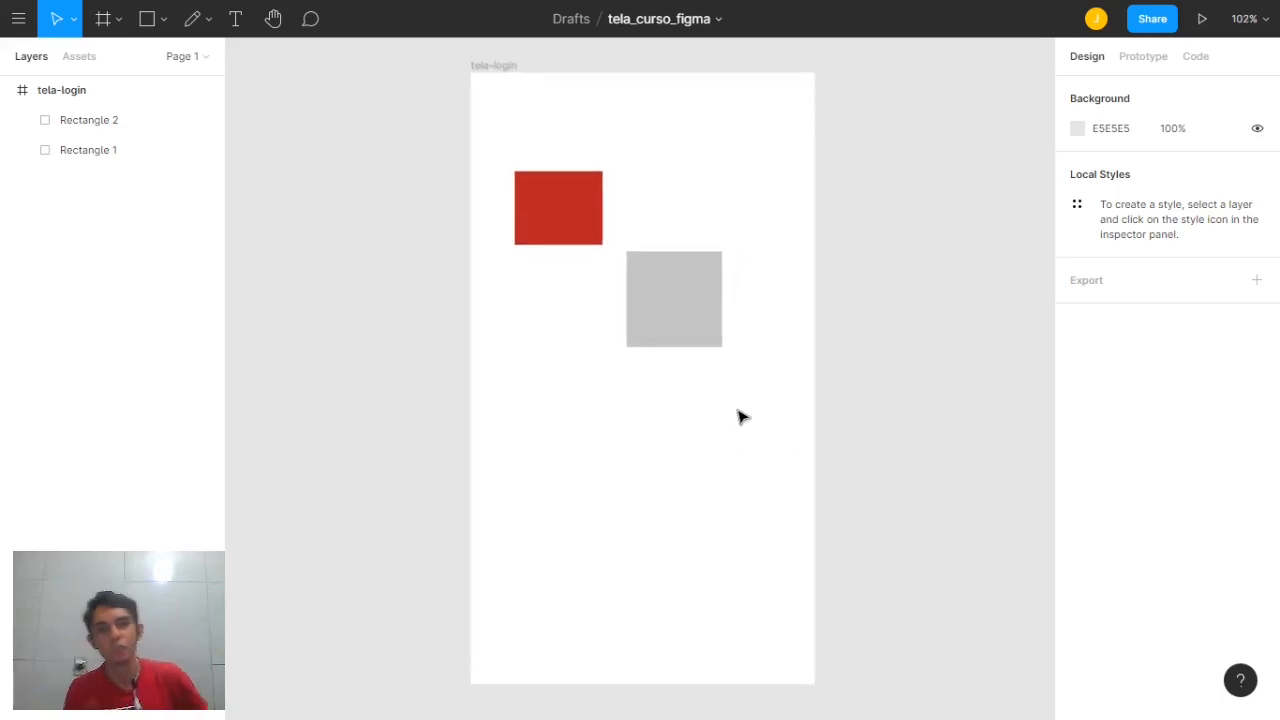